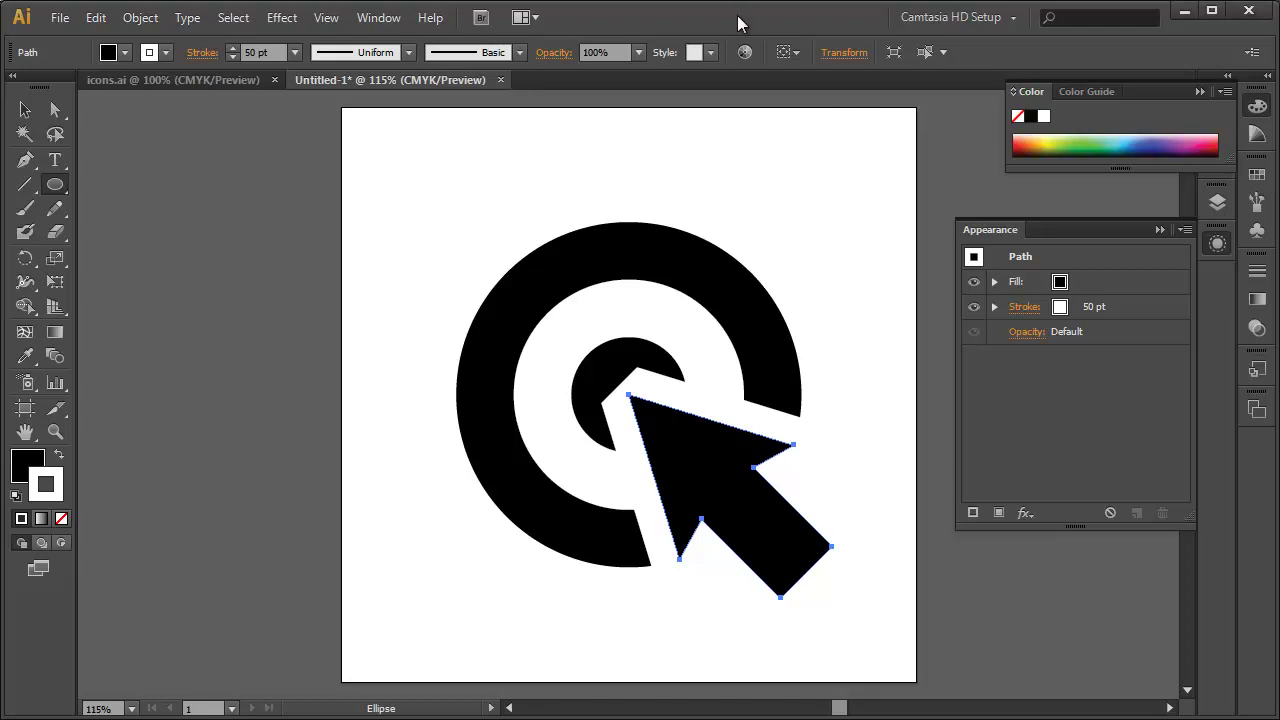
# Step: Delete the arrow and all of the target's circles to clear the artboard
pyautogui.press('Delete')
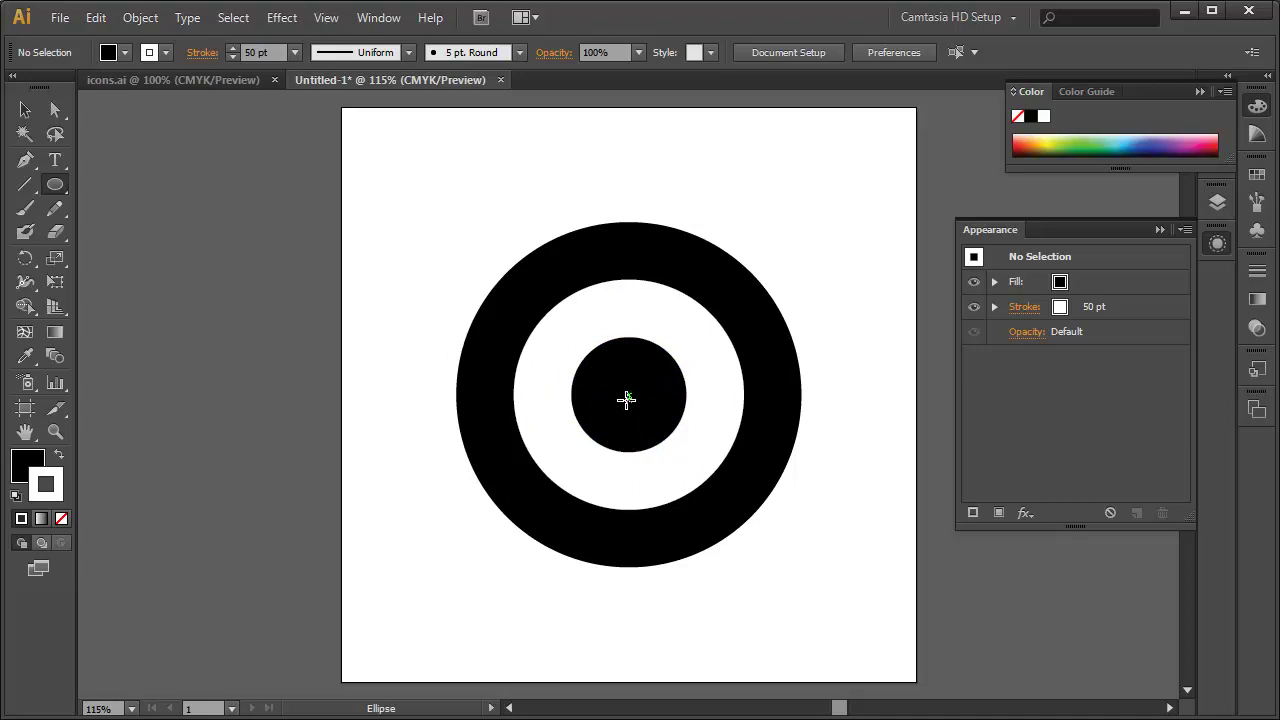
pyautogui.click(22, 111)
pyautogui.moveTo(397, 171)
pyautogui.mouseDown()
pyautogui.moveTo(706, 554)
pyautogui.moveTo(850, 625)
pyautogui.mouseUp()
pyautogui.hotkey('shift', 'x')
pyautogui.click(880, 629)
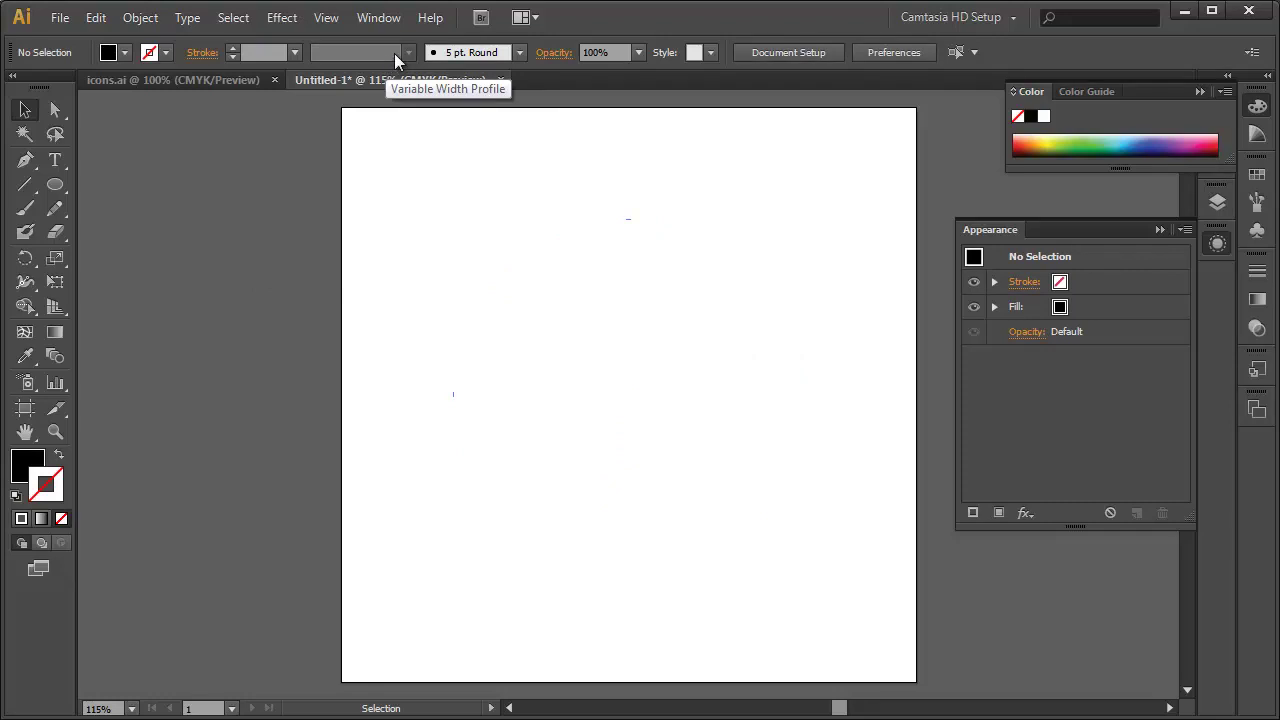
# Step: Check that Smart Guides are enabled in the view options and activate the Ellipse tool
pyautogui.click(327, 19)
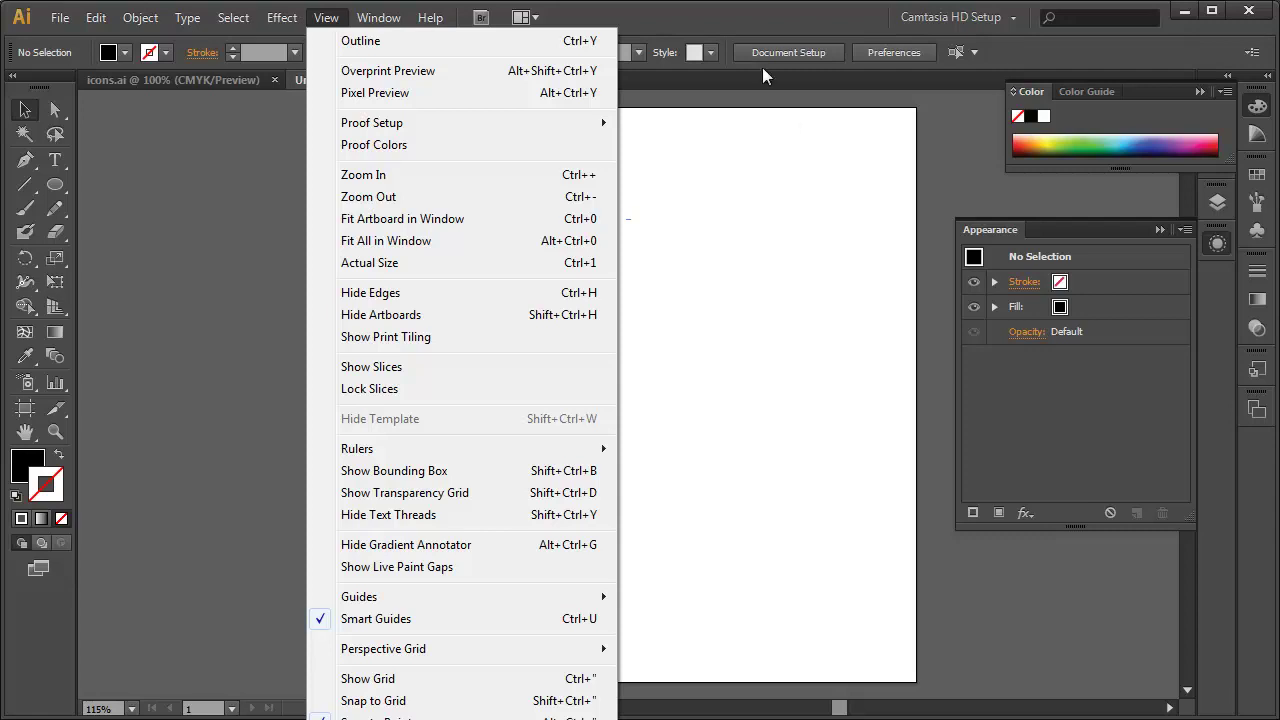
pyautogui.click(762, 16)
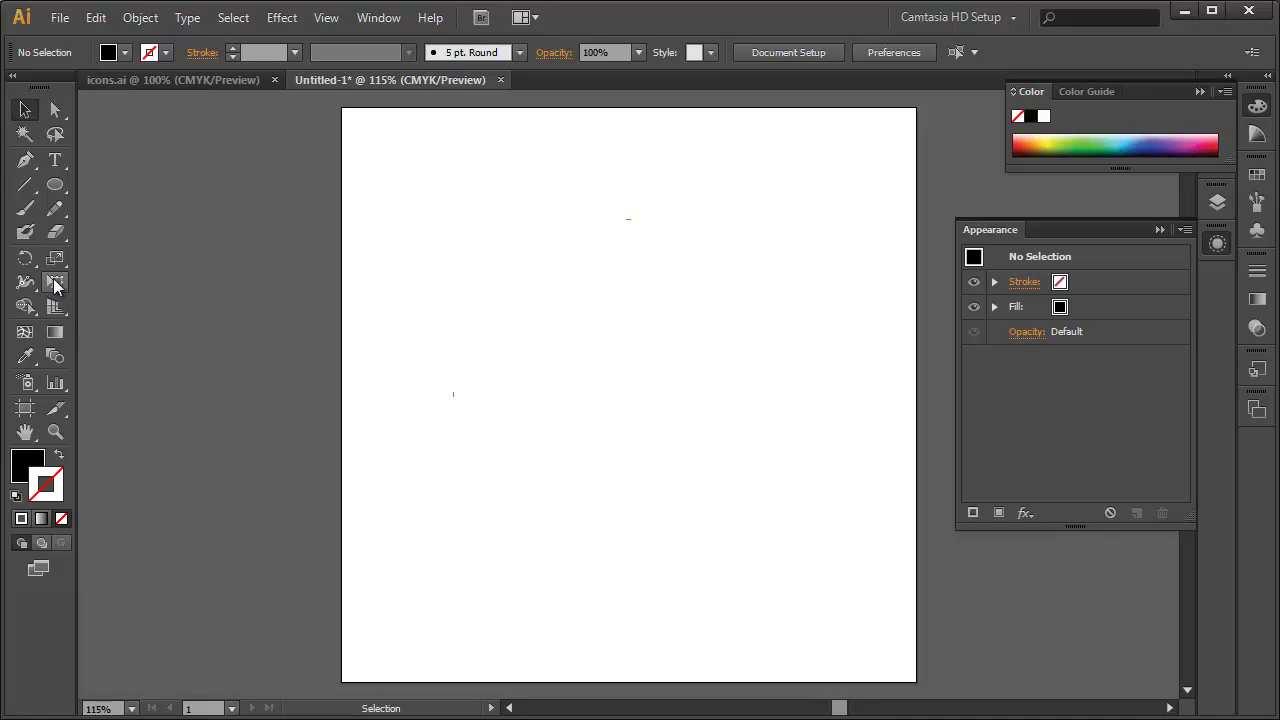
pyautogui.click(60, 184)
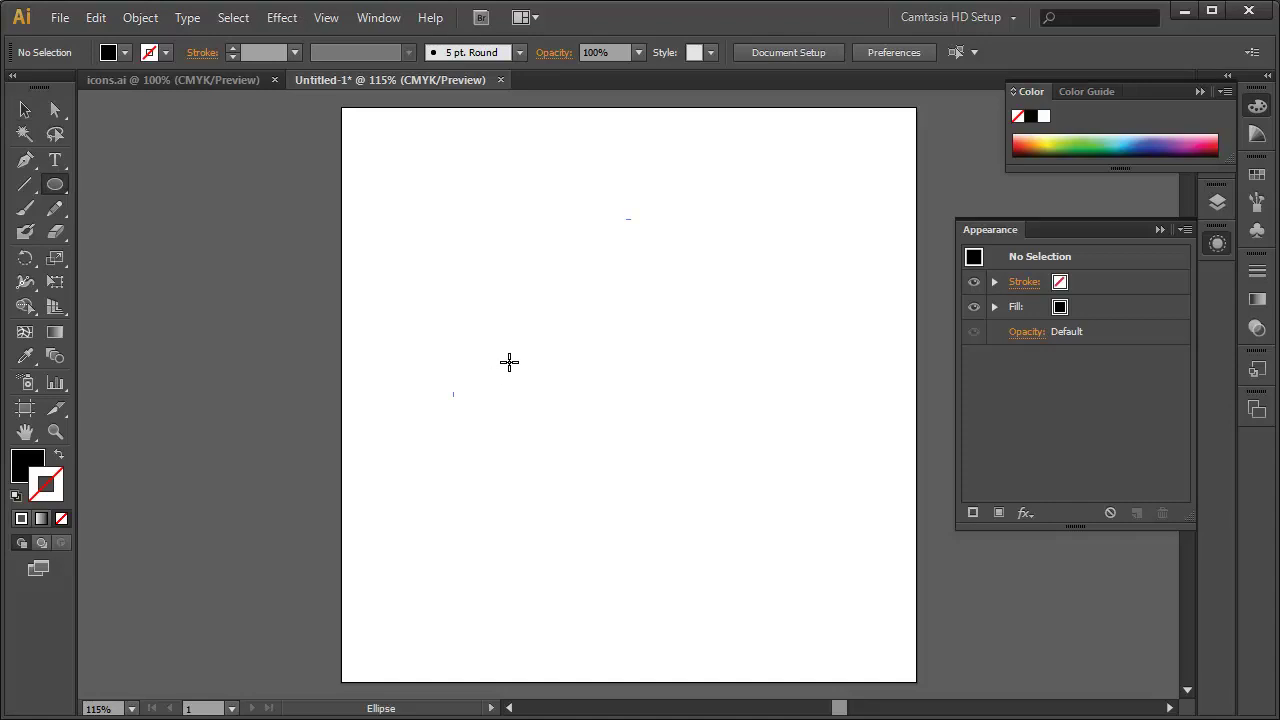
pyautogui.click(326, 18)
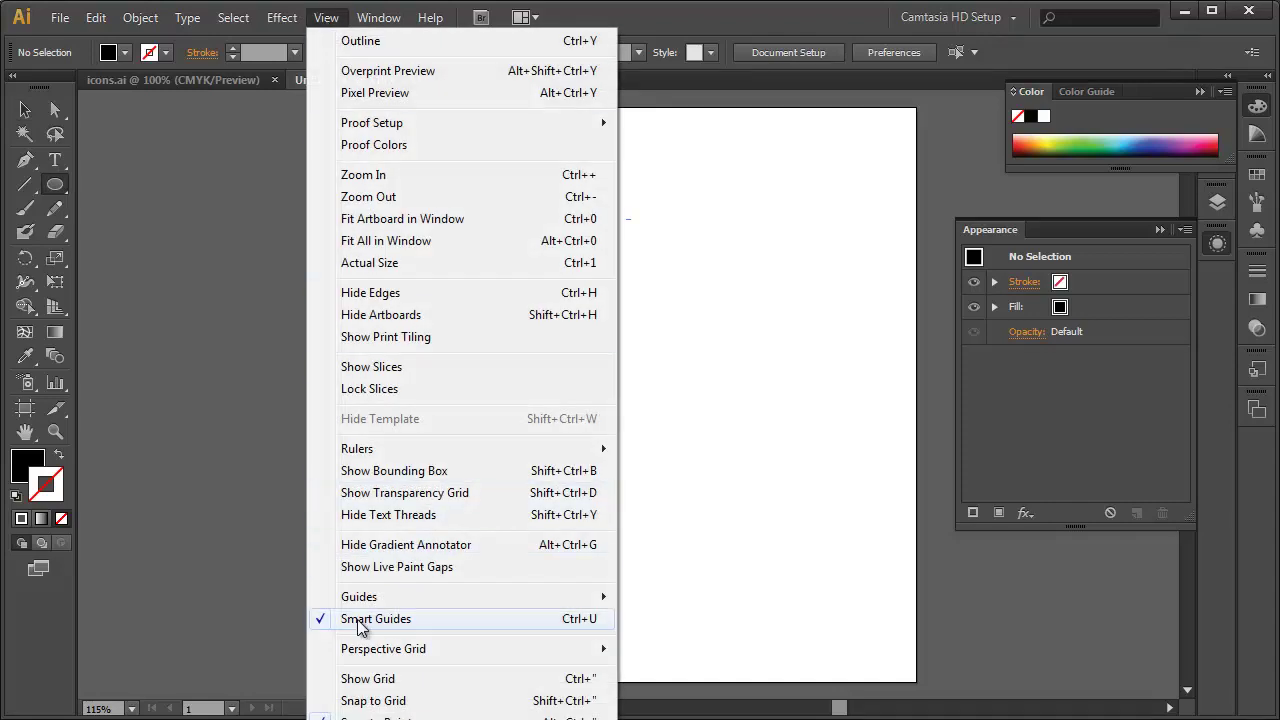
pyautogui.click(725, 17)
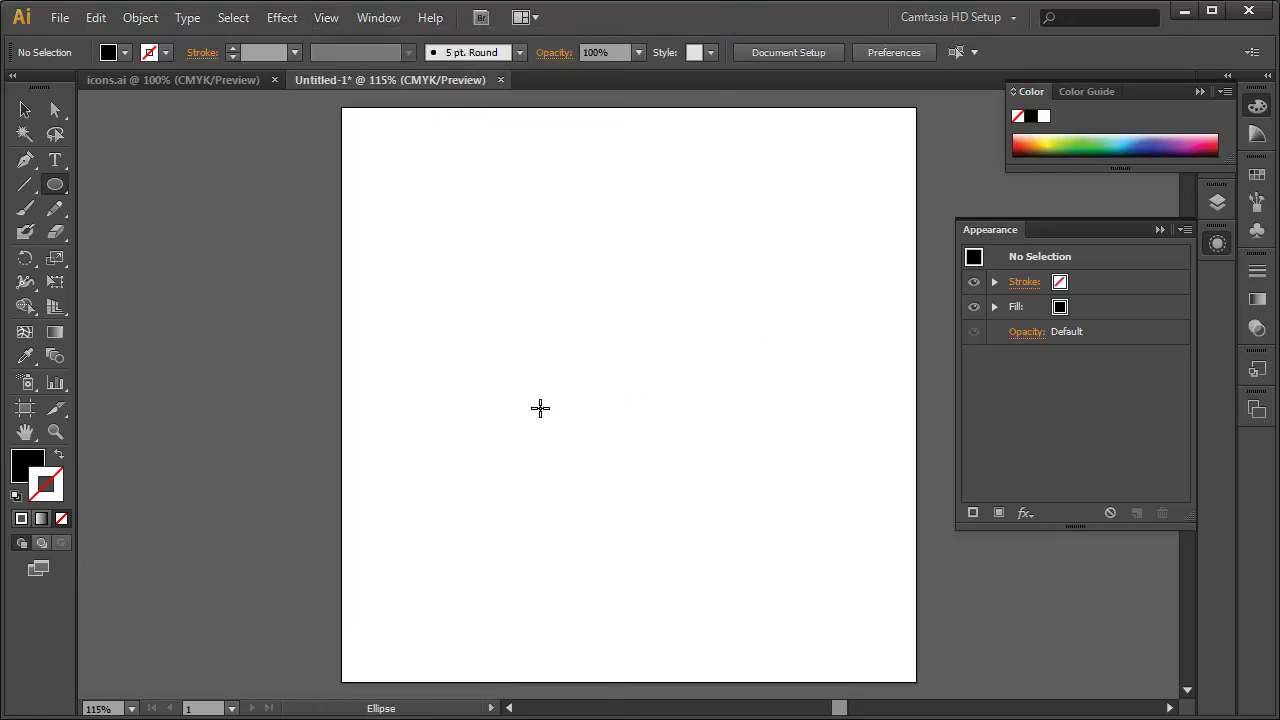
# Step: Review the width, height and units in the new document settings without creating a document
pyautogui.click(60, 17)
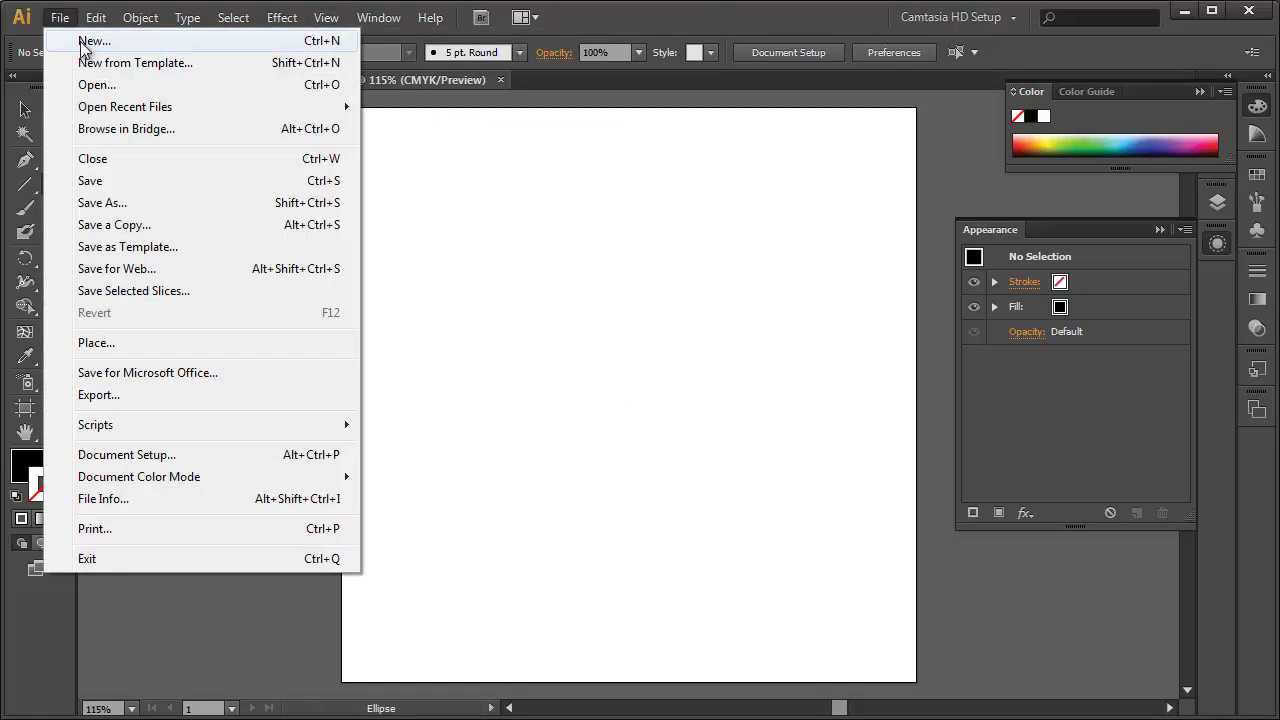
pyautogui.click(94, 41)
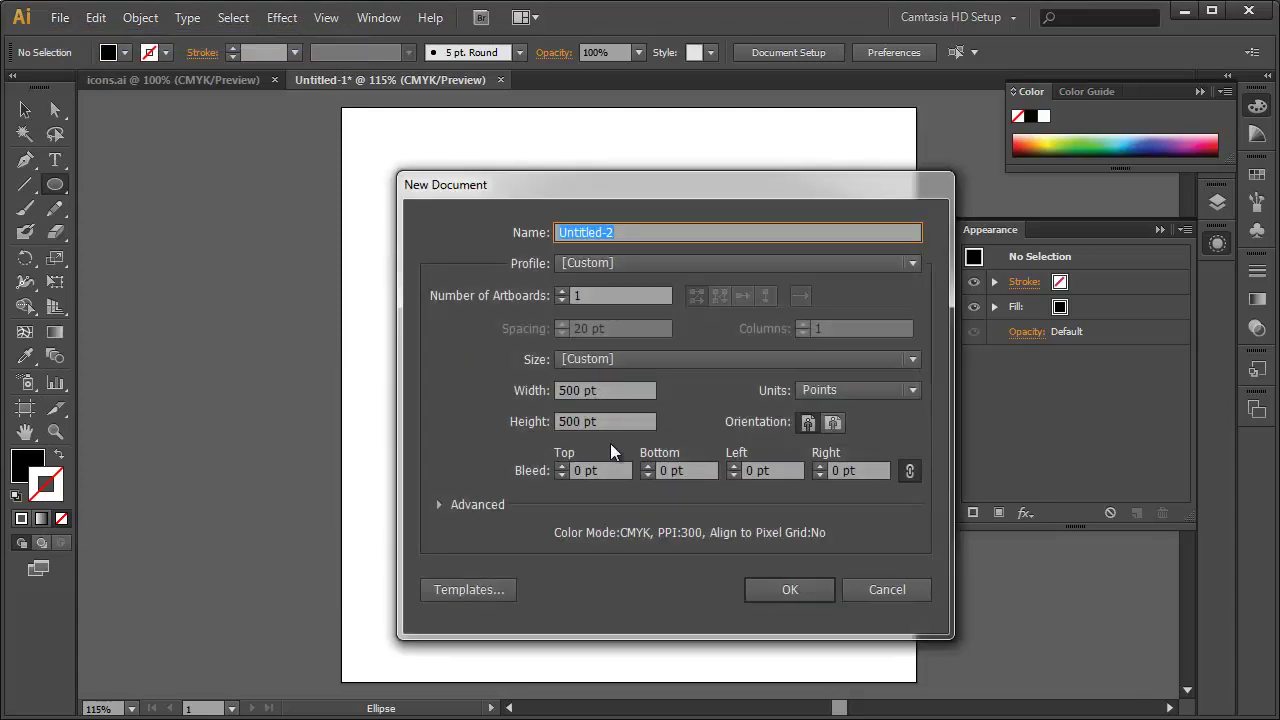
pyautogui.click(883, 592)
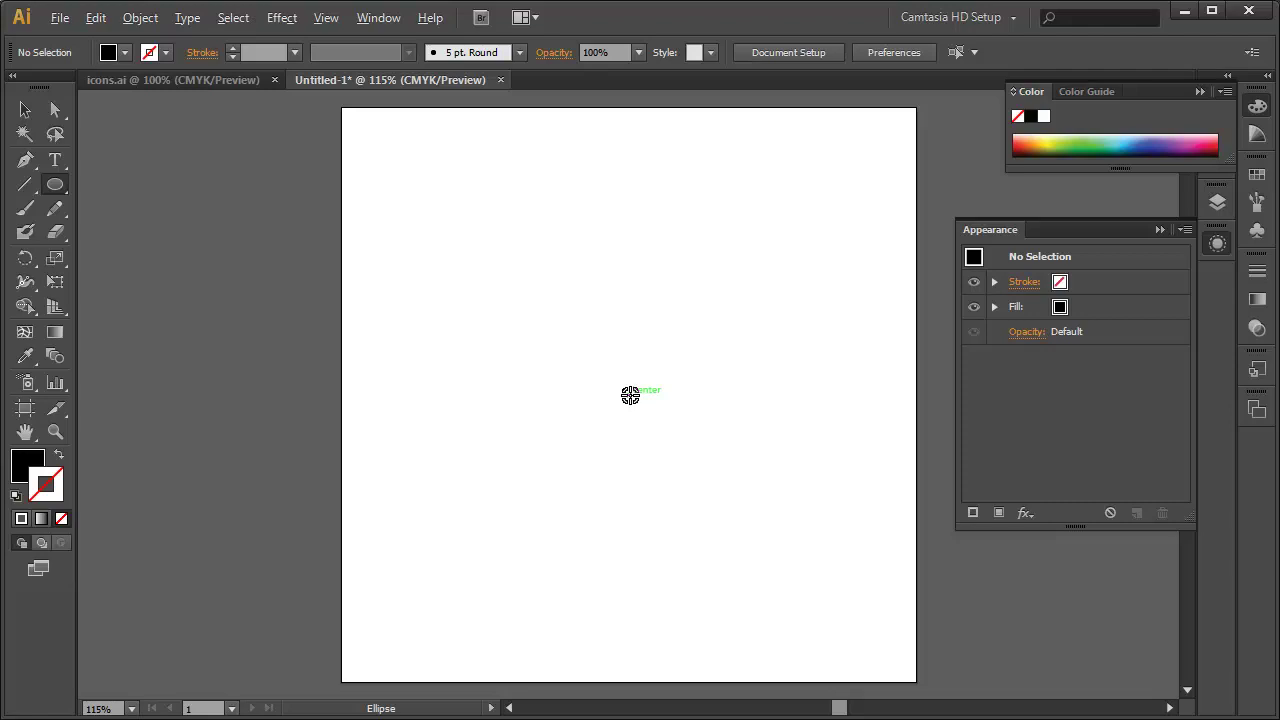
# Step: Draw a black circle about 141 pt across, outward from the center of the artboard
pyautogui.keyDown('alt'); pyautogui.click(630, 395); pyautogui.keyUp('alt')
pyautogui.press('alt')
pyautogui.moveTo(628, 395); pyautogui.dragTo(710, 472)
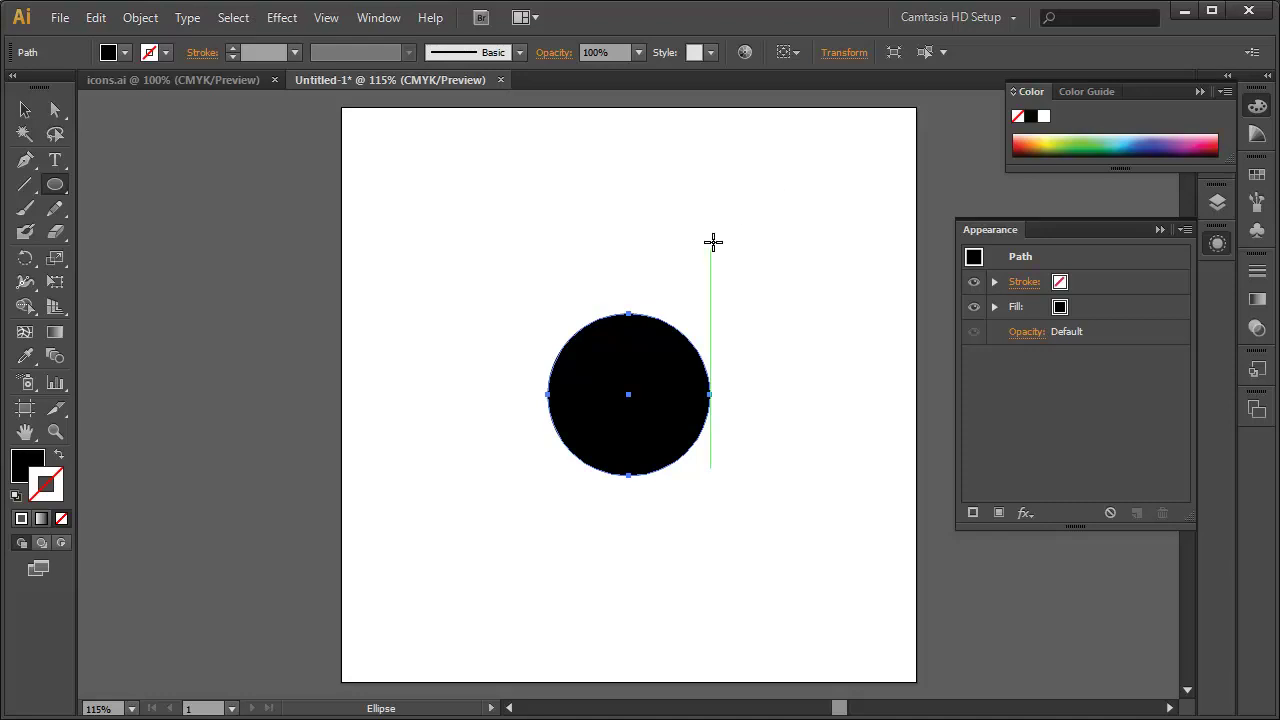
pyautogui.click(840, 53)
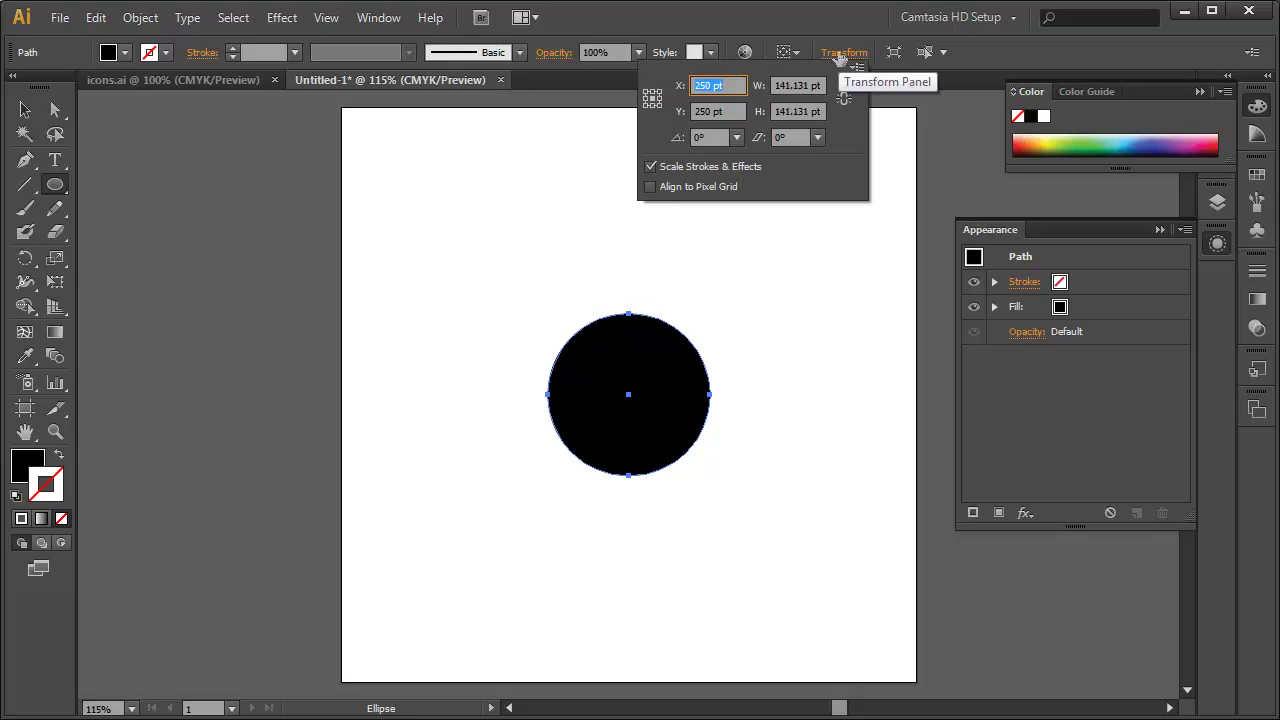
pyautogui.click(333, 22)
pyautogui.click(333, 22)
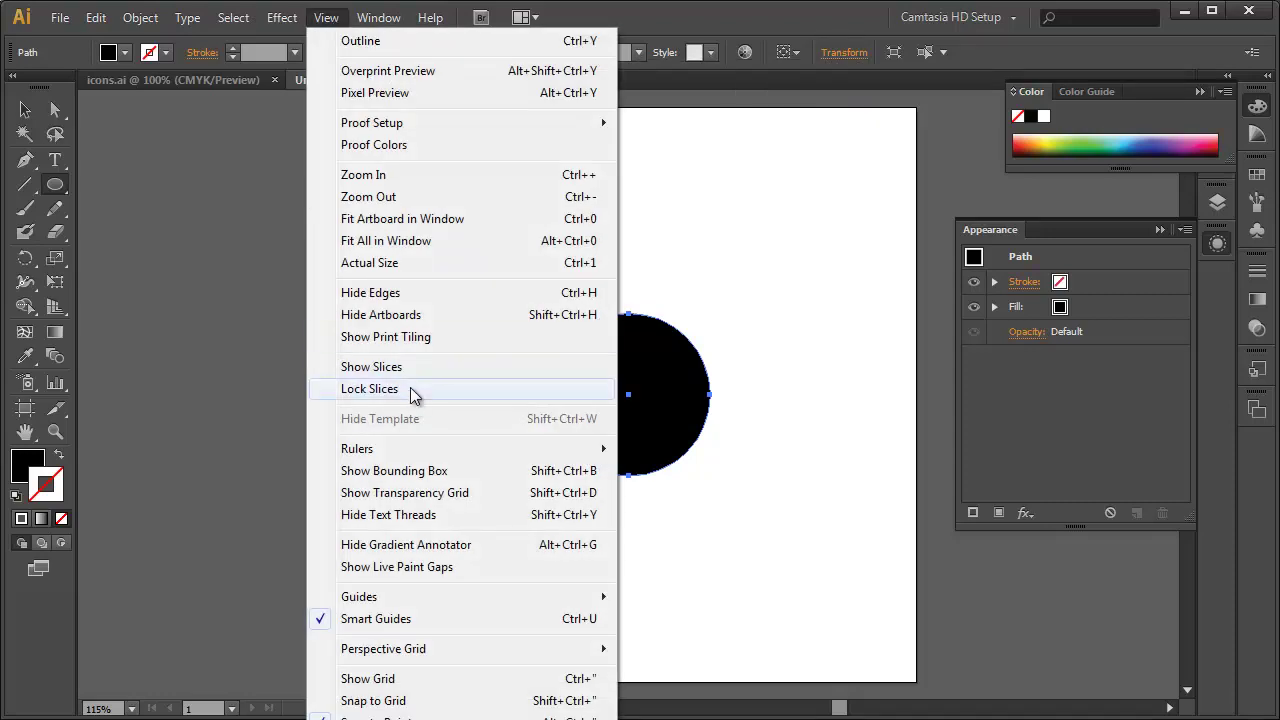
pyautogui.moveTo(378, 18)
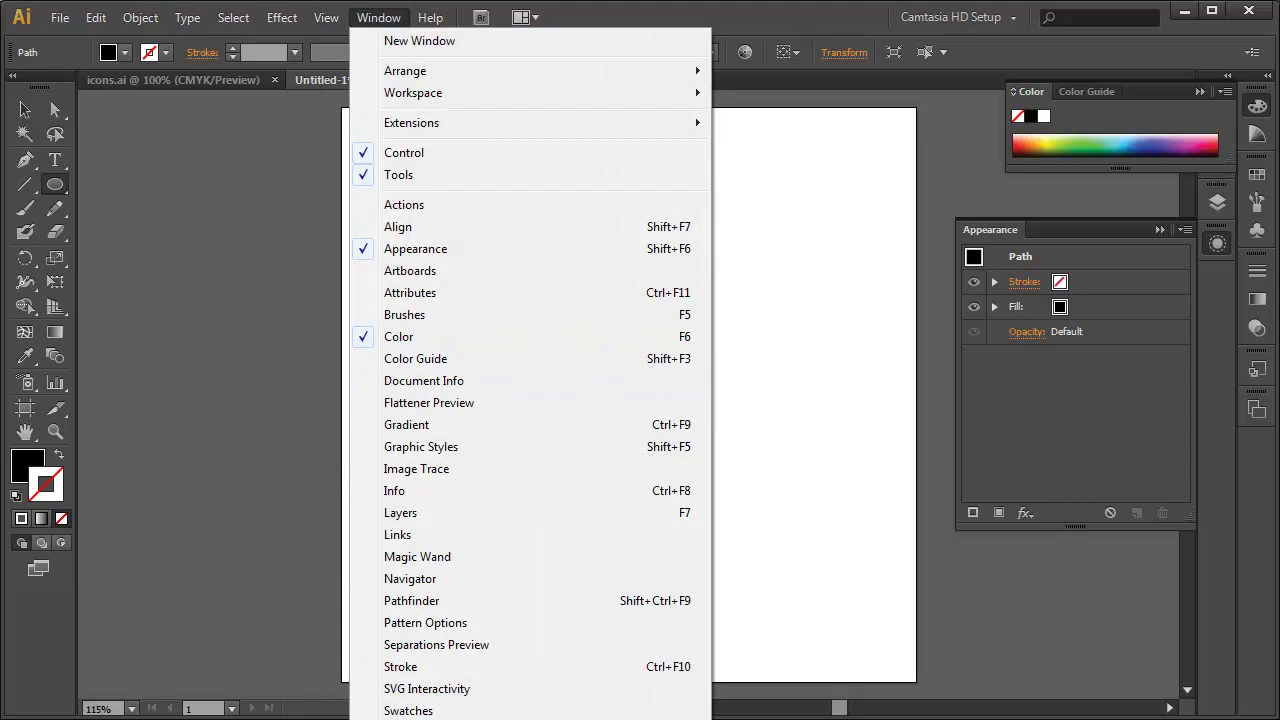
# Step: Set the circle's width and height to 100 pt and link its proportions
pyautogui.click(845, 49)
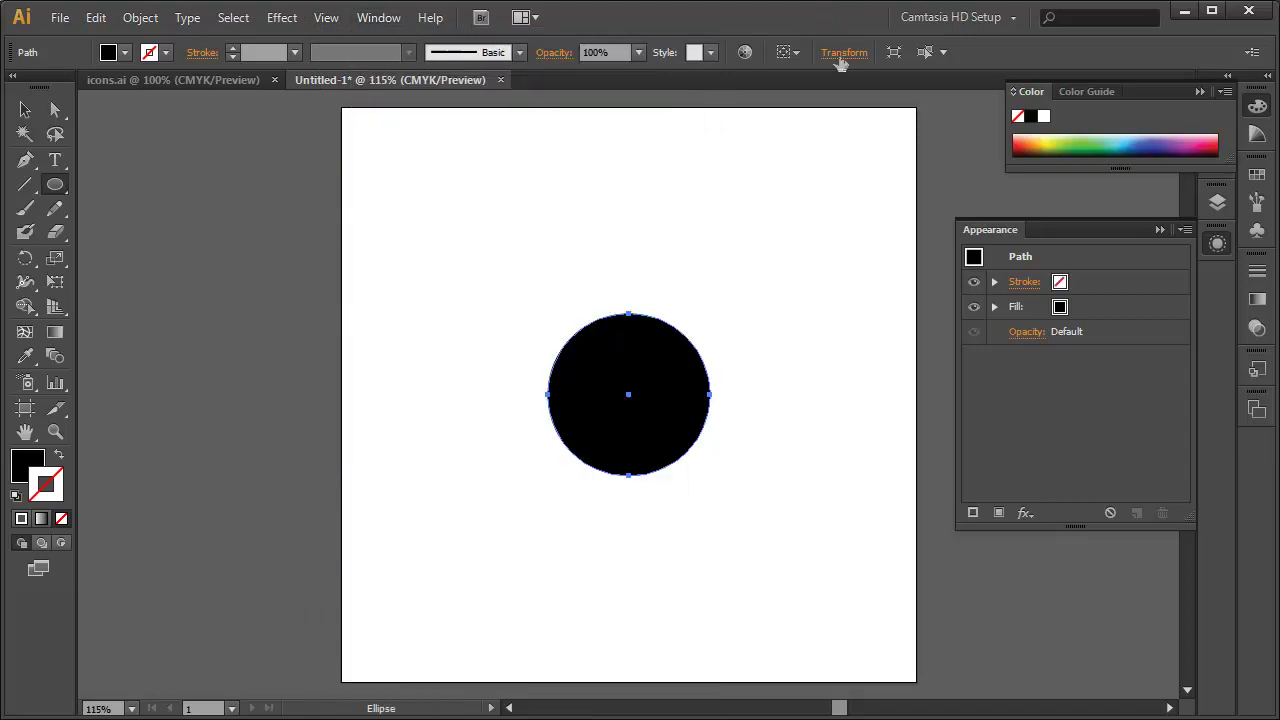
pyautogui.click(843, 55)
pyautogui.moveTo(820, 86); pyautogui.dragTo(806, 86)
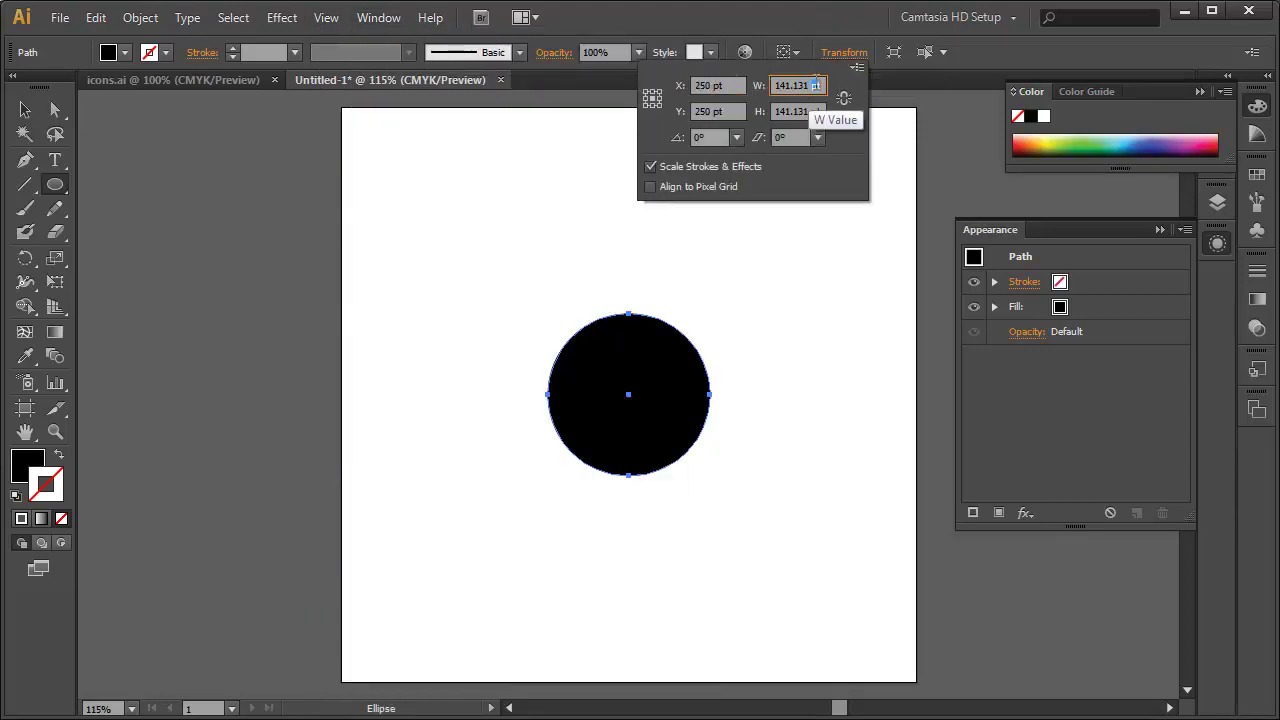
pyautogui.doubleClick(797, 86)
pyautogui.write('100')
pyautogui.press('Tab')
pyautogui.write('1')
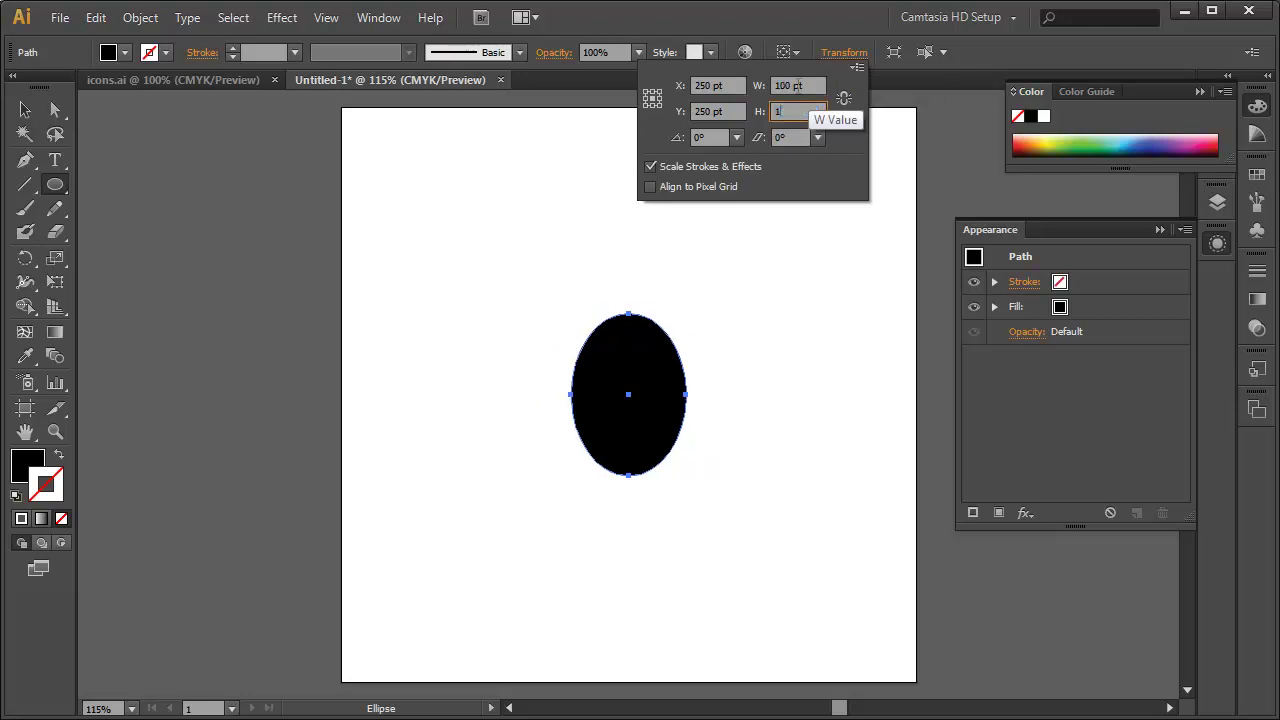
pyautogui.write('00')
pyautogui.press('Tab')
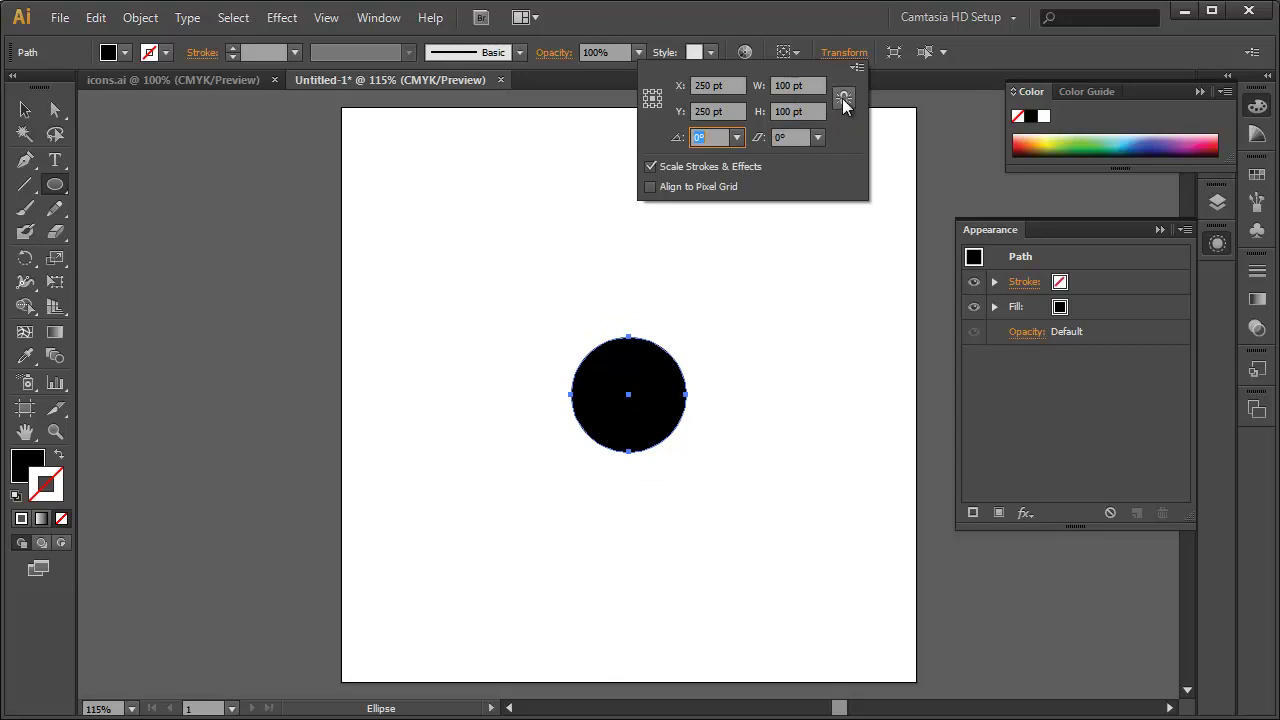
pyautogui.click(843, 99)
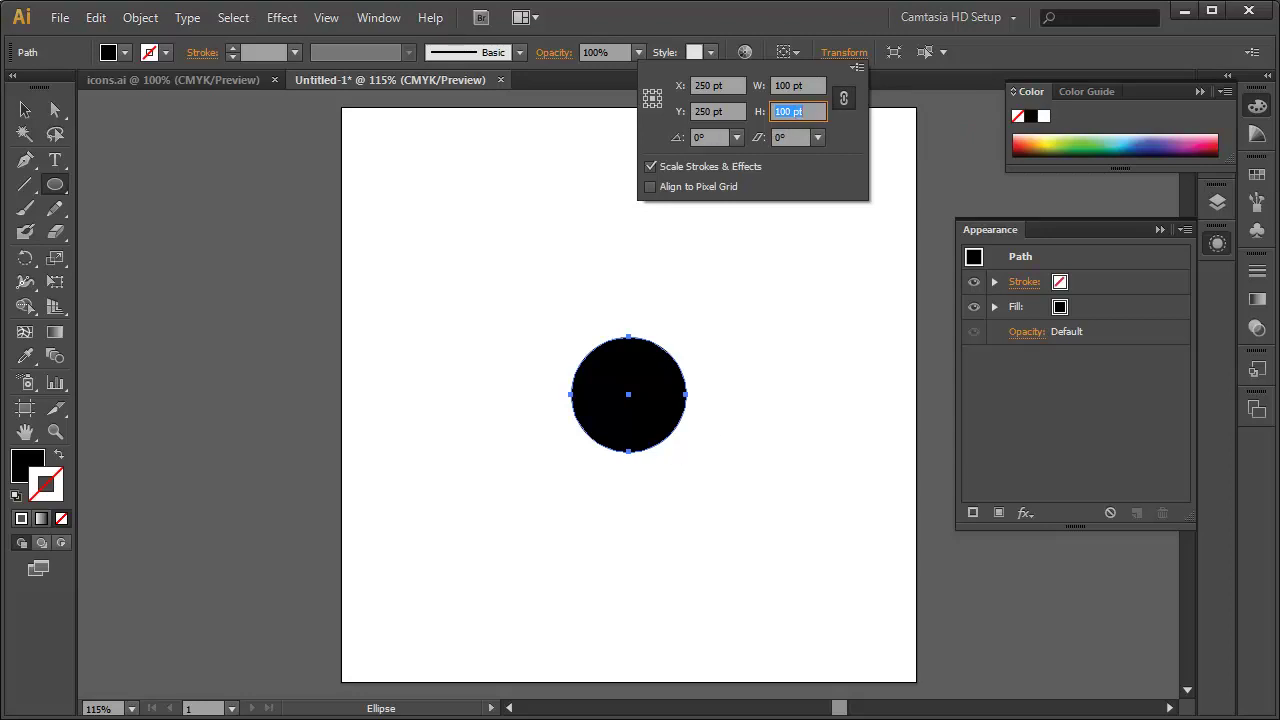
pyautogui.click(711, 28)
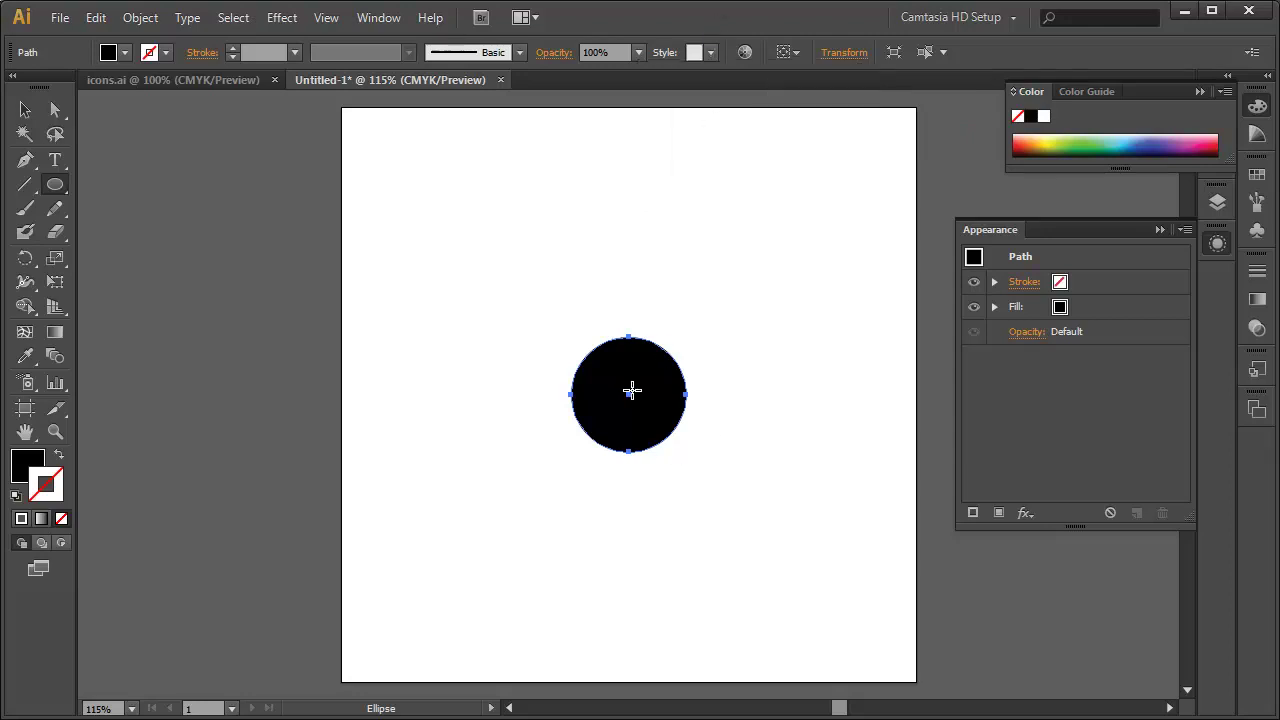
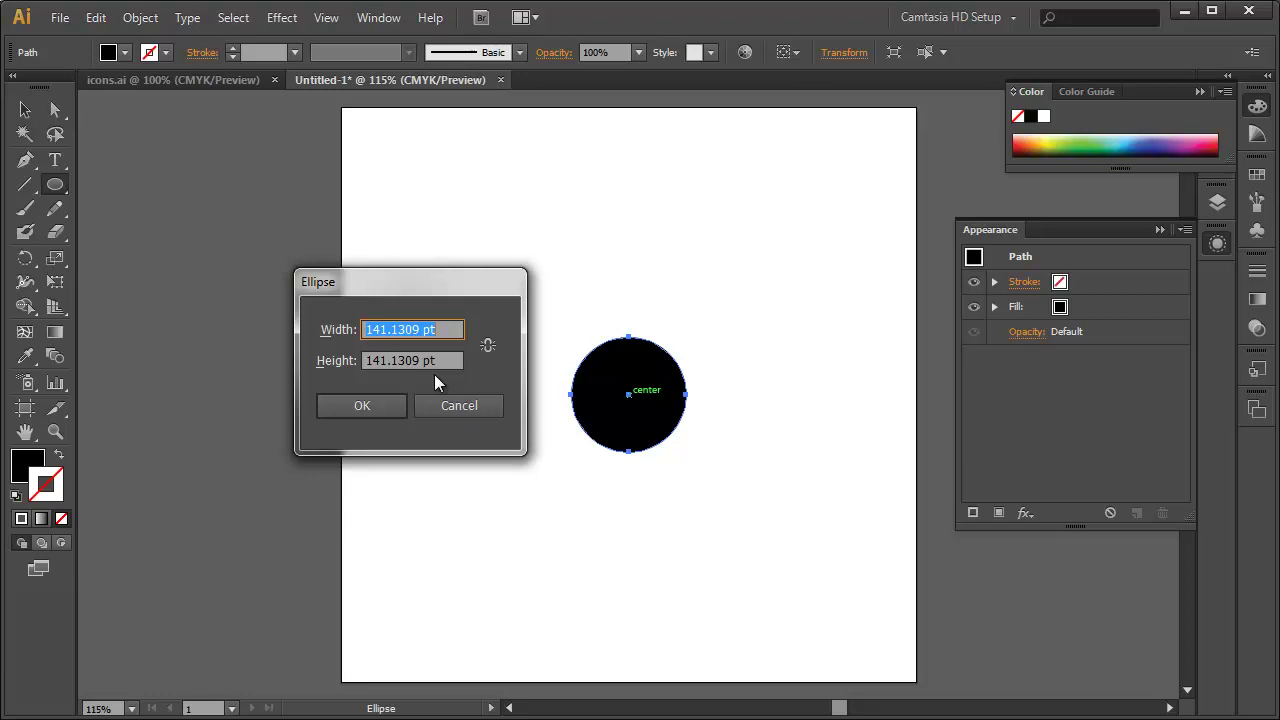
# Step: Create a second circle 200 pt wide and 200 pt high, centered on the small circle
pyautogui.write('200')
pyautogui.press('Tab')
pyautogui.write('200')
pyautogui.press('Return')
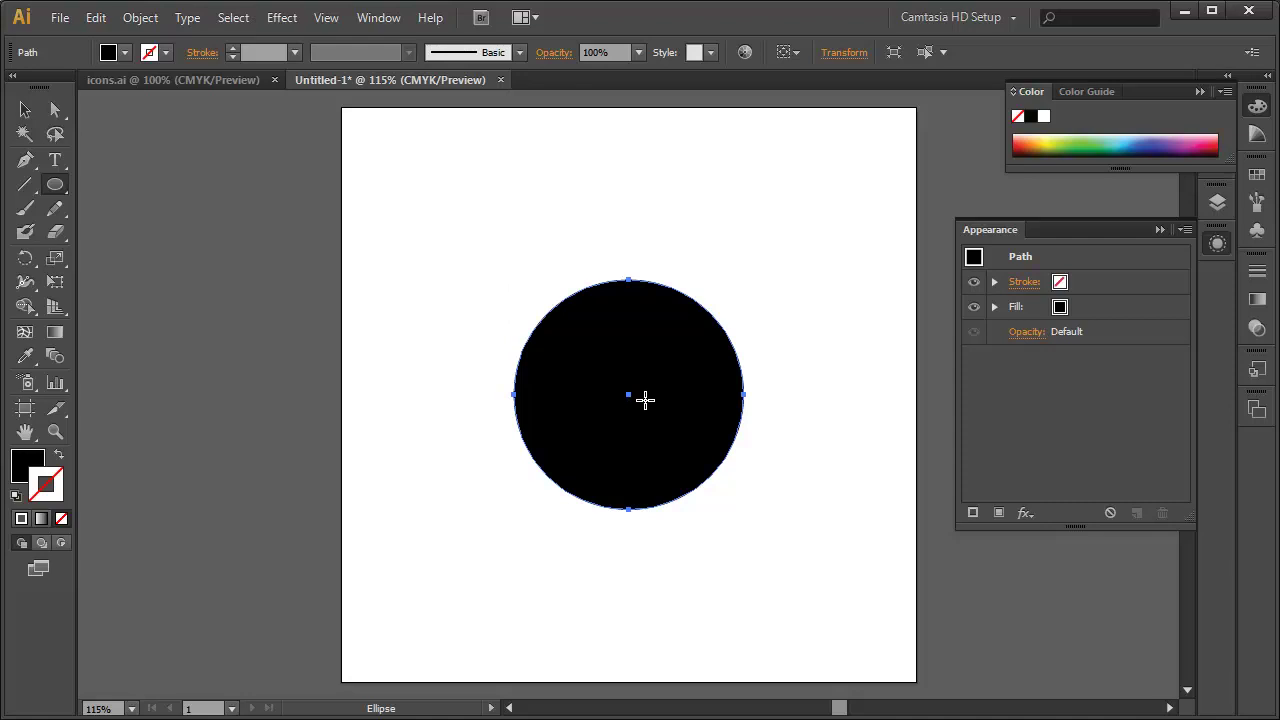
# Step: Give the 200 pt circle a white fill with no stroke and send it to the back
pyautogui.click(1045, 117)
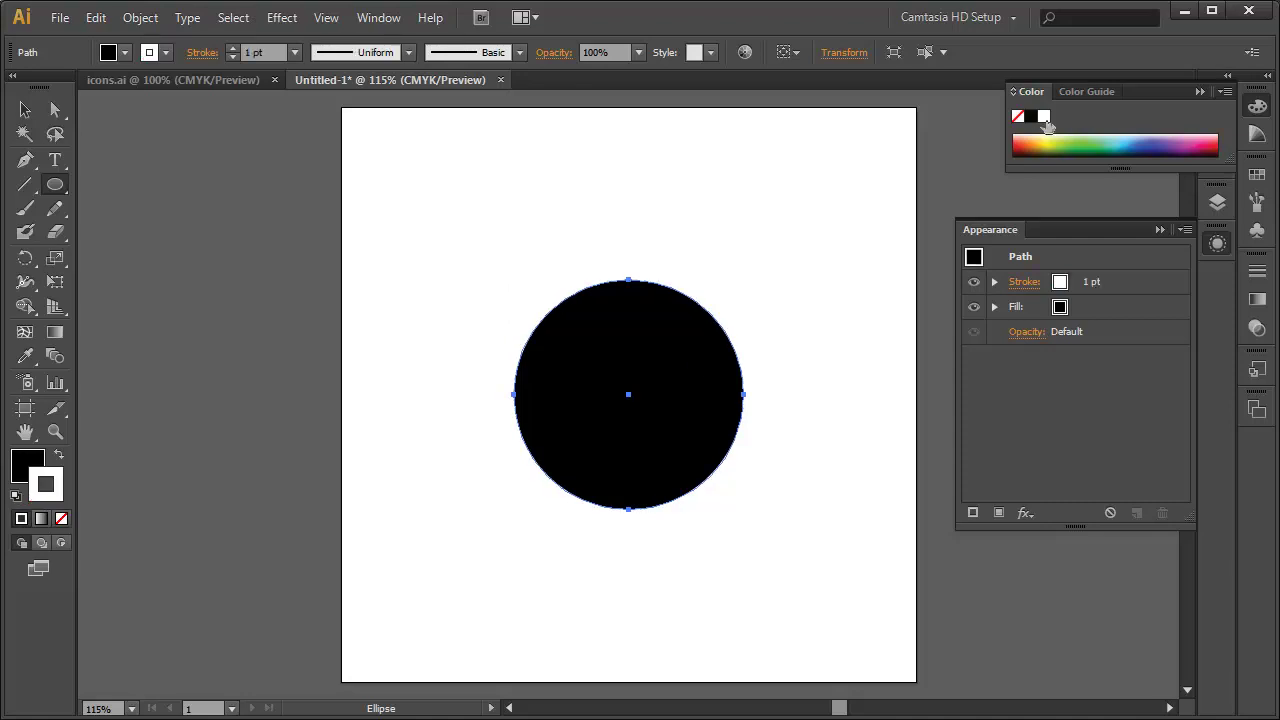
pyautogui.press('/')
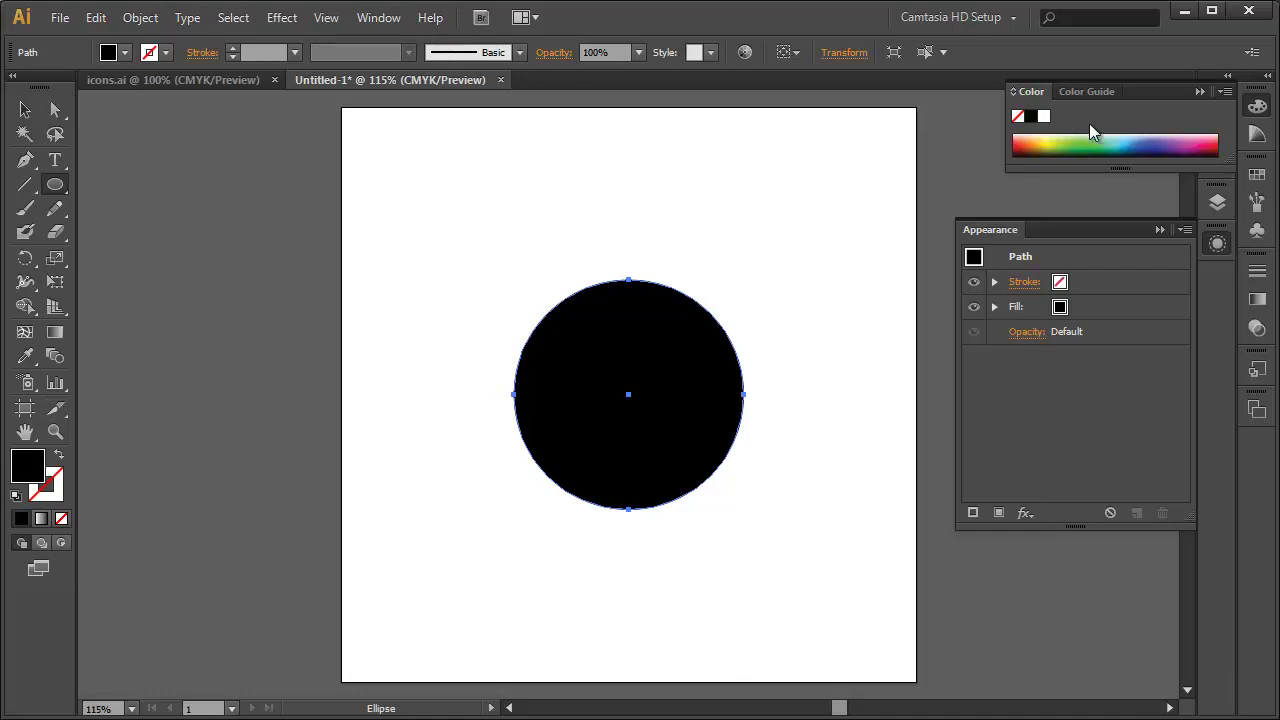
pyautogui.click(1044, 117)
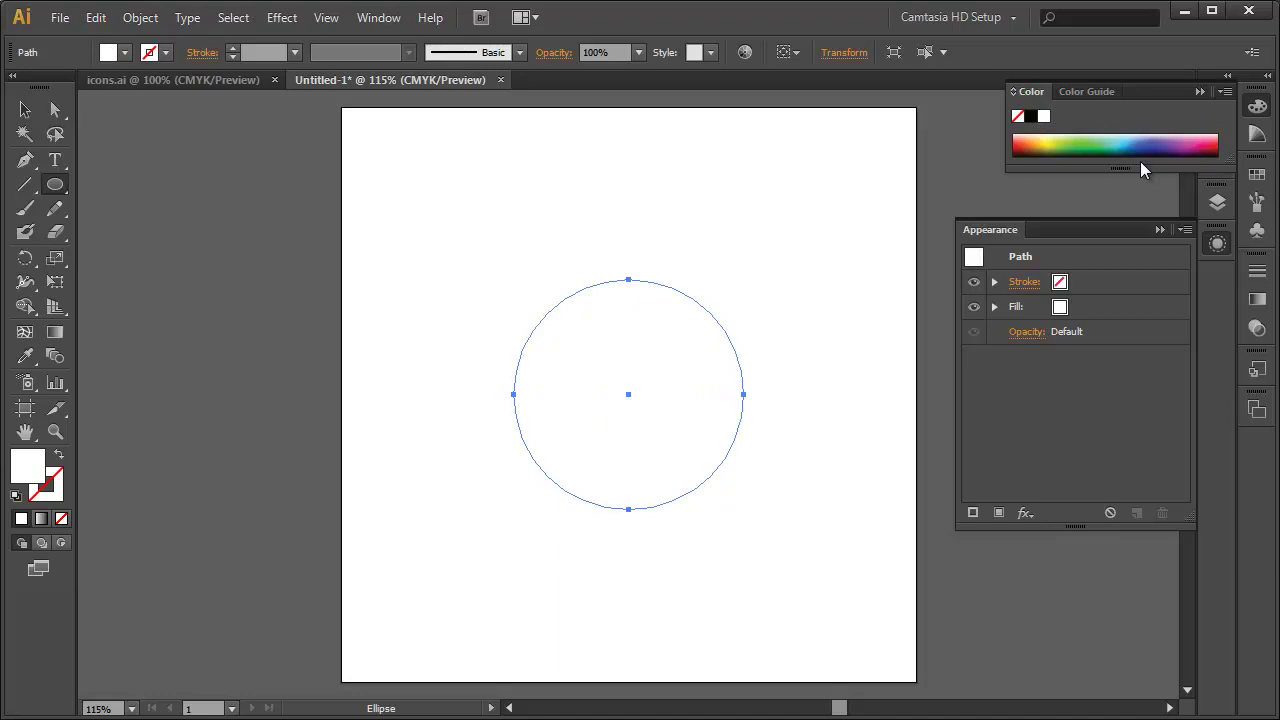
pyautogui.hotkey('ctrl', 'shift', '[')
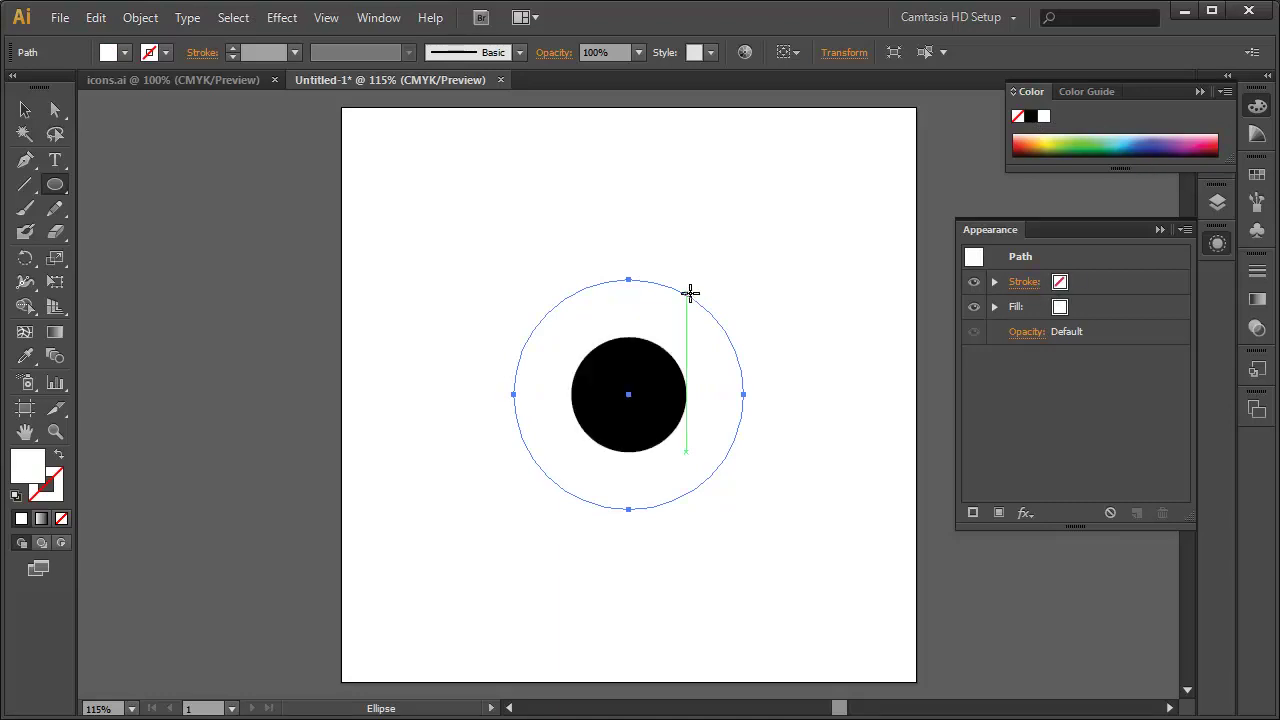
# Step: Add a concentric circle 300 pt wide and high with linked proportions, filled black and placed behind the other circles
pyautogui.keyDown('alt'); pyautogui.click(629, 395); pyautogui.keyUp('alt')
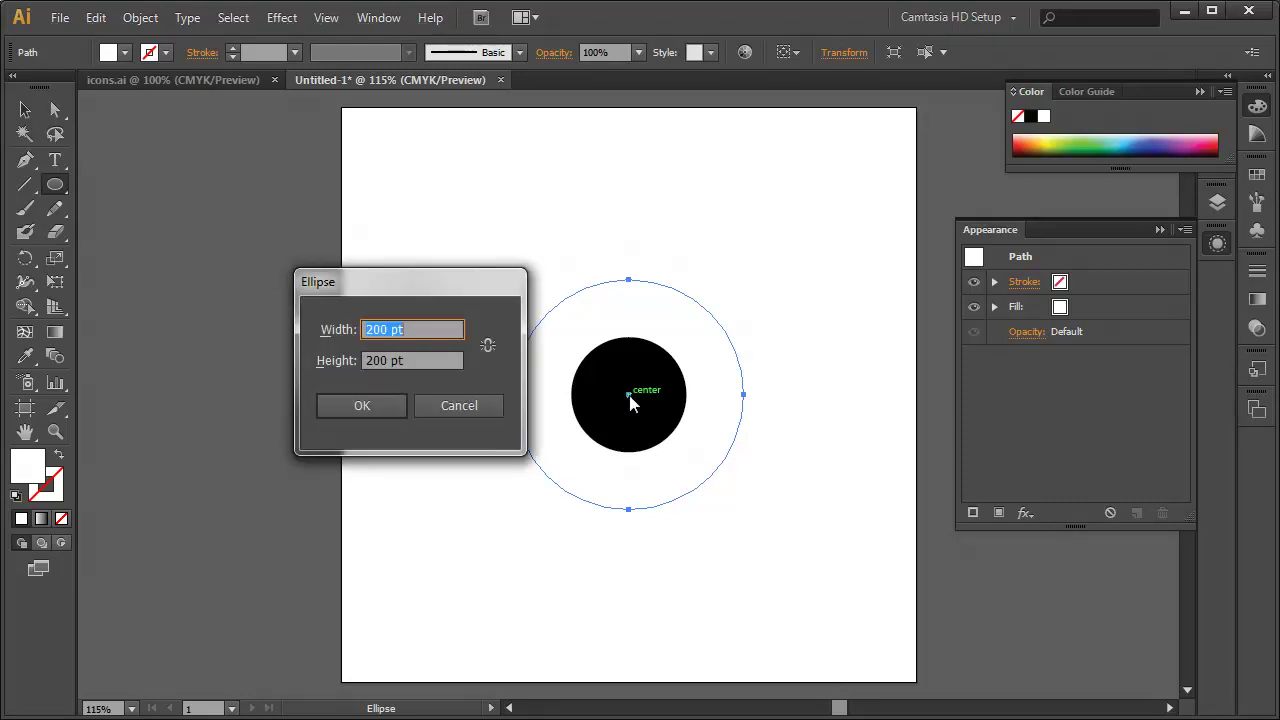
pyautogui.write('300')
pyautogui.press('Tab')
pyautogui.write('300')
pyautogui.press('Tab')
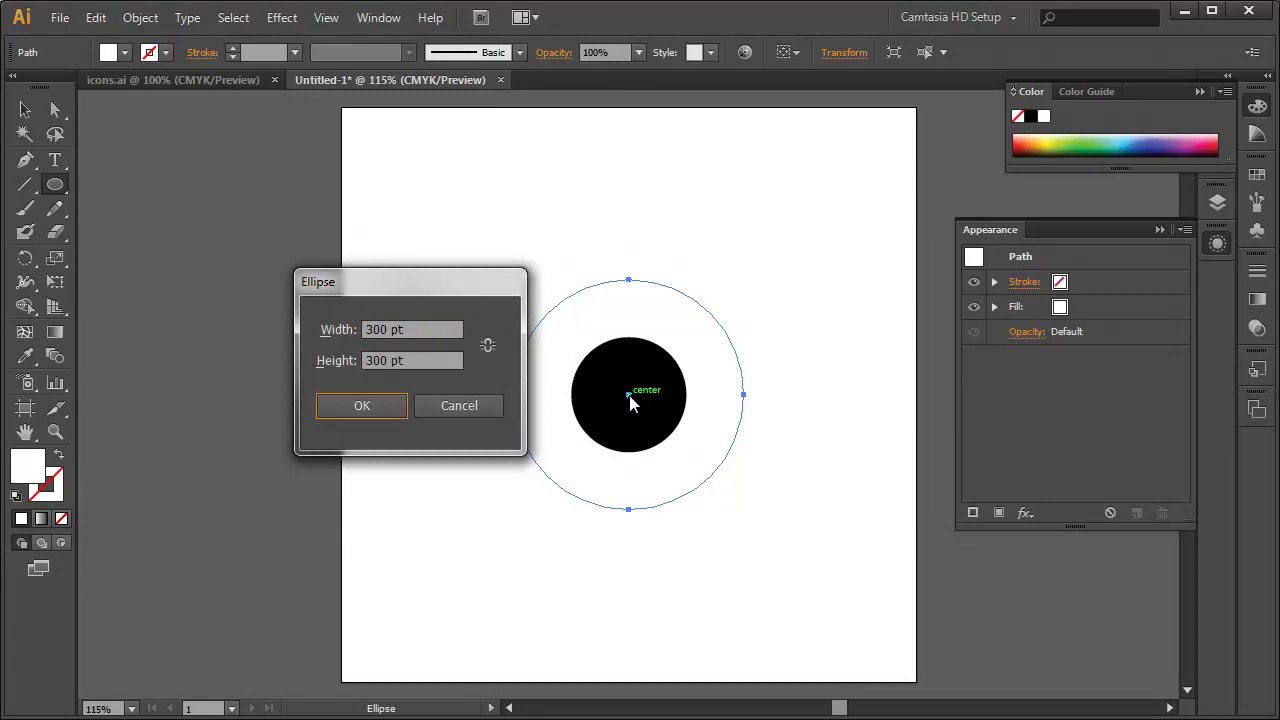
pyautogui.click(488, 348)
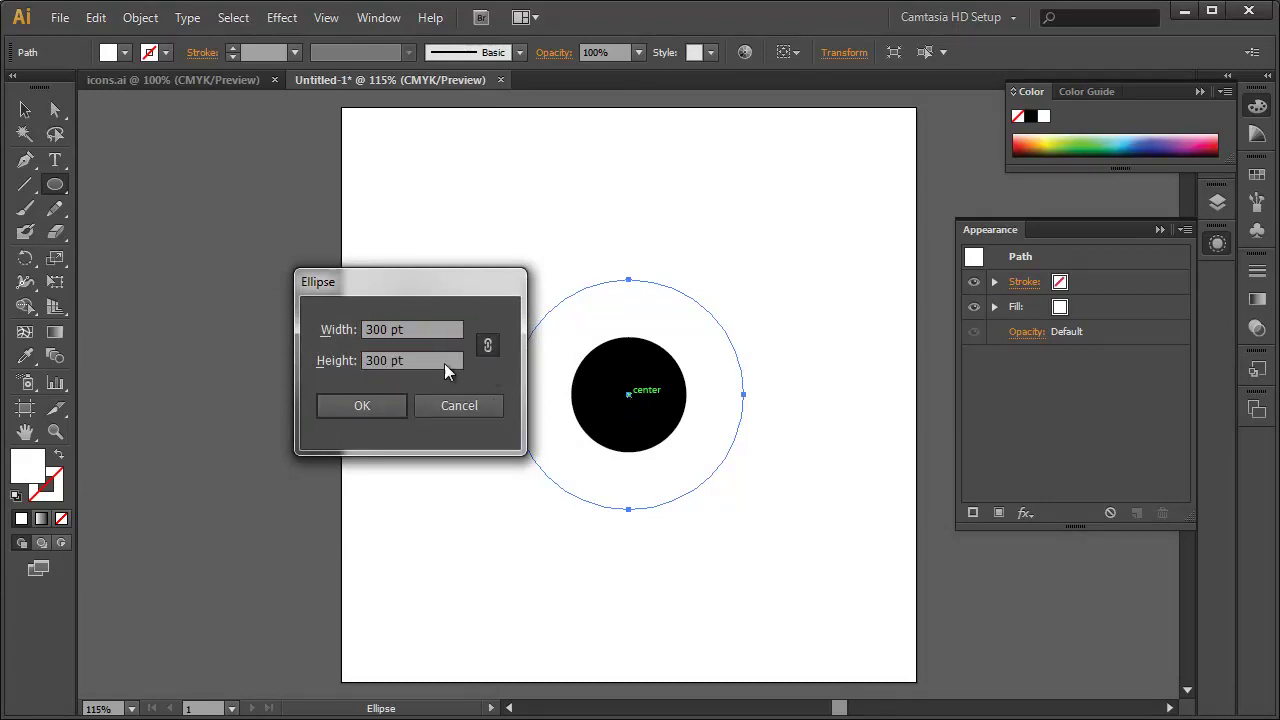
pyautogui.click(383, 405)
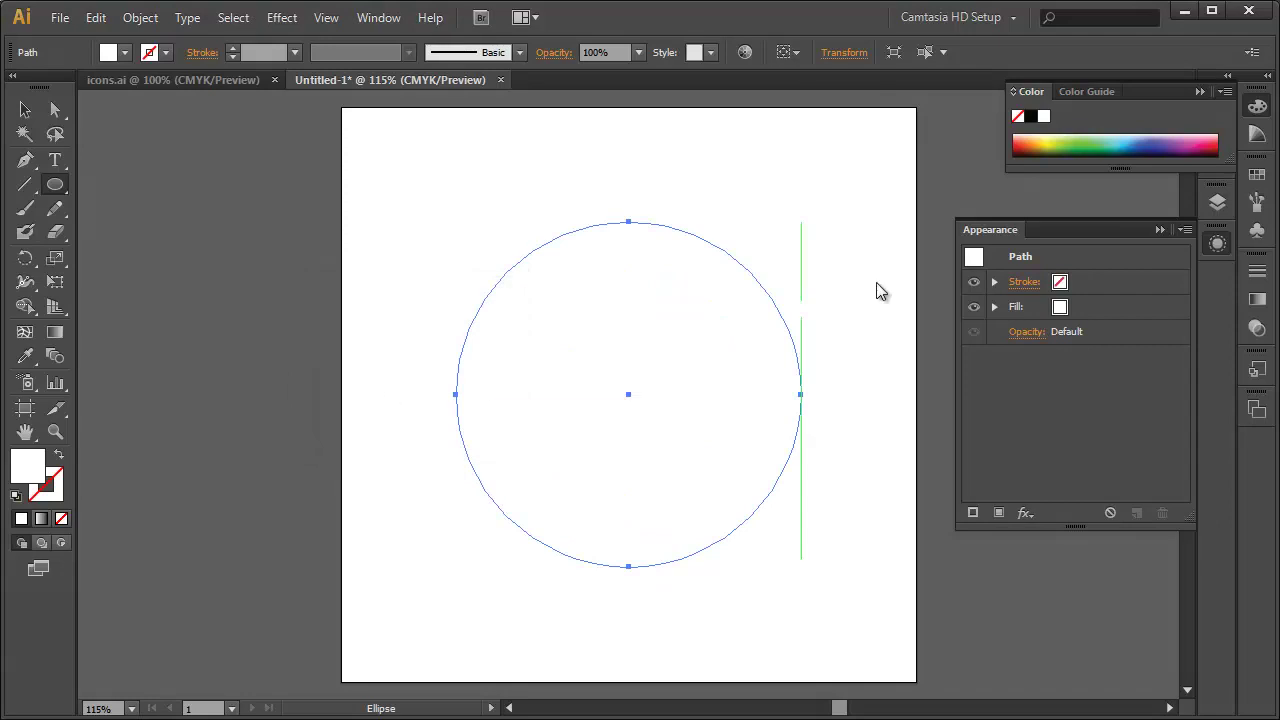
pyautogui.click(1030, 116)
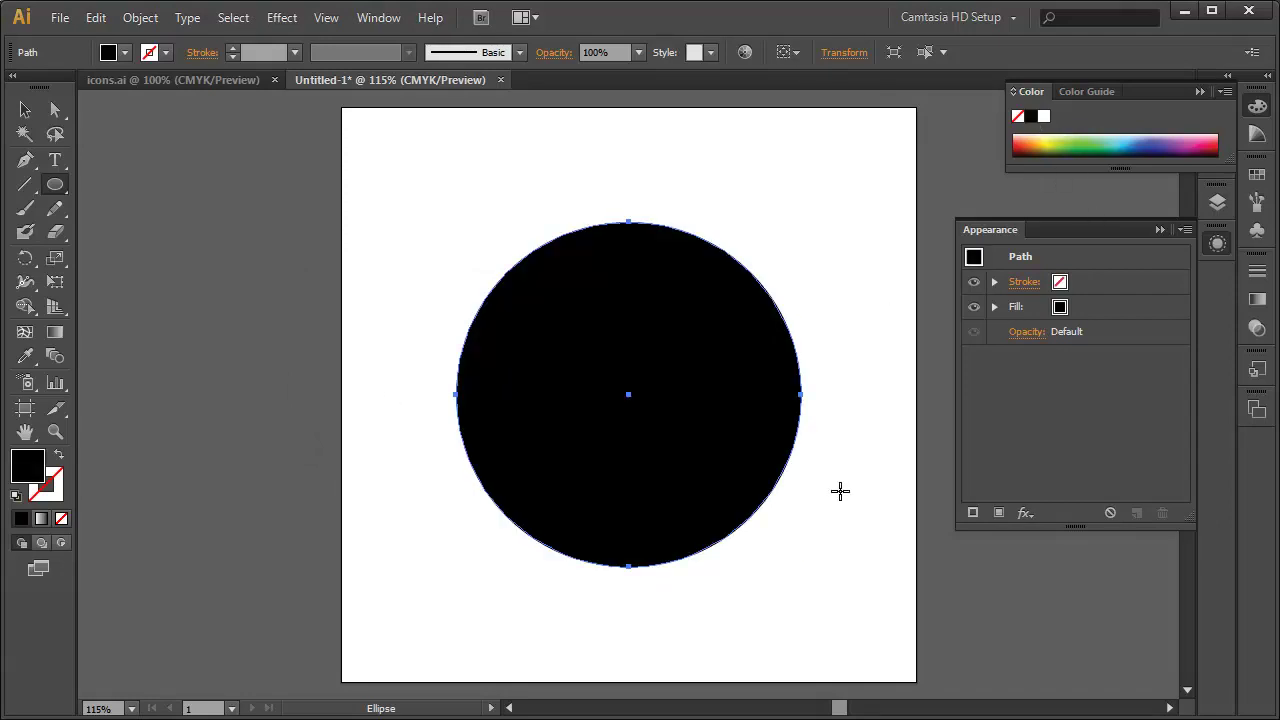
pyautogui.hotkey('ctrl', 'shift', '[')
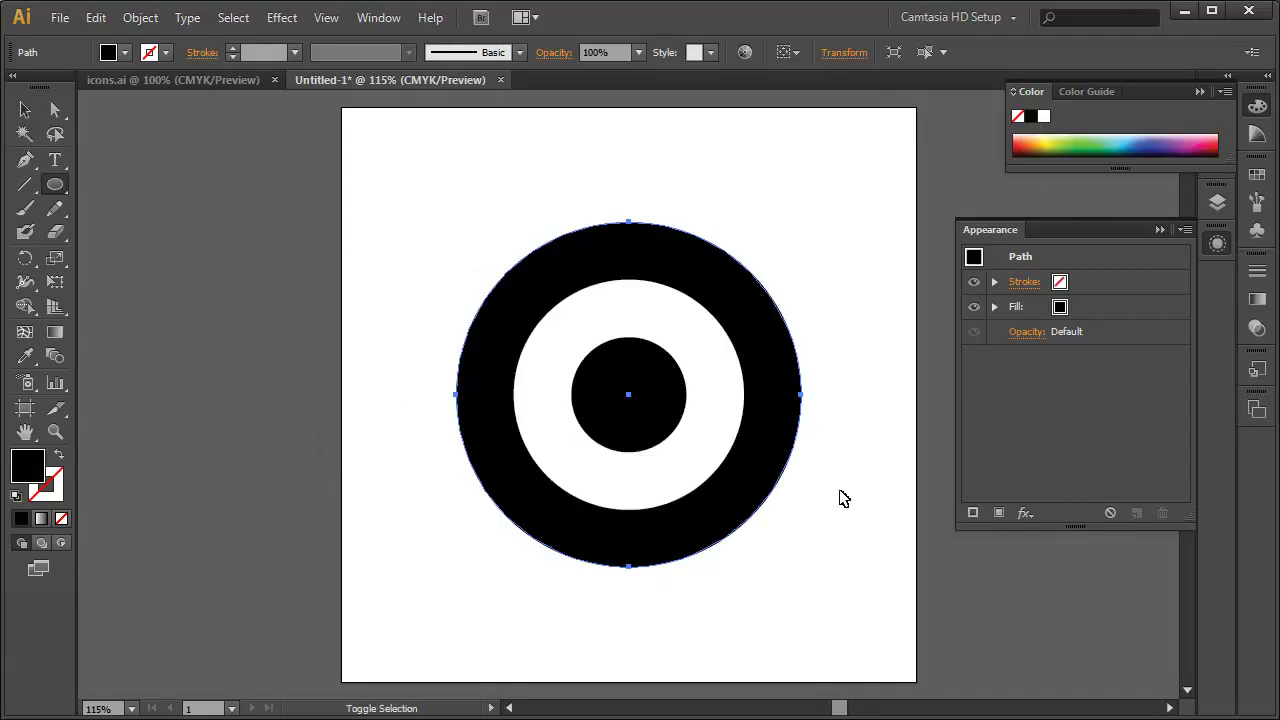
# Step: Combine the white 200 pt circle and the black 300 pt circle into a compound path to form a ring
pyautogui.click(26, 111)
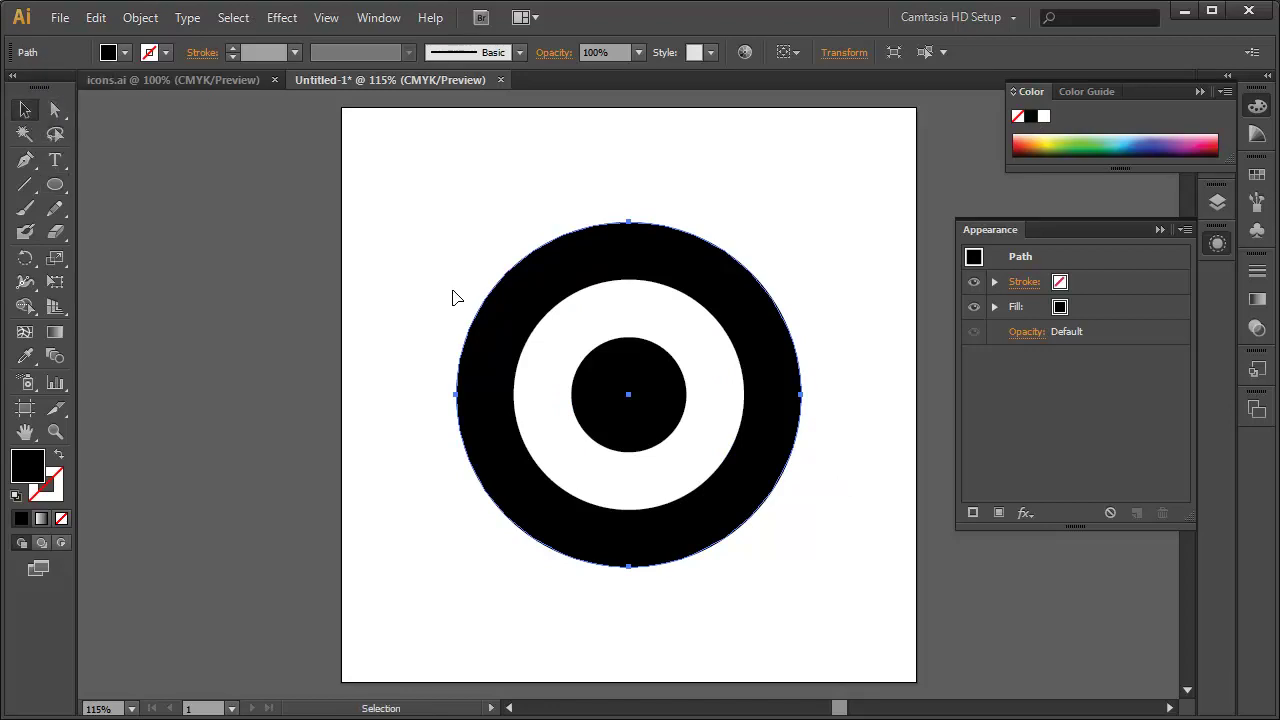
pyautogui.click(580, 298)
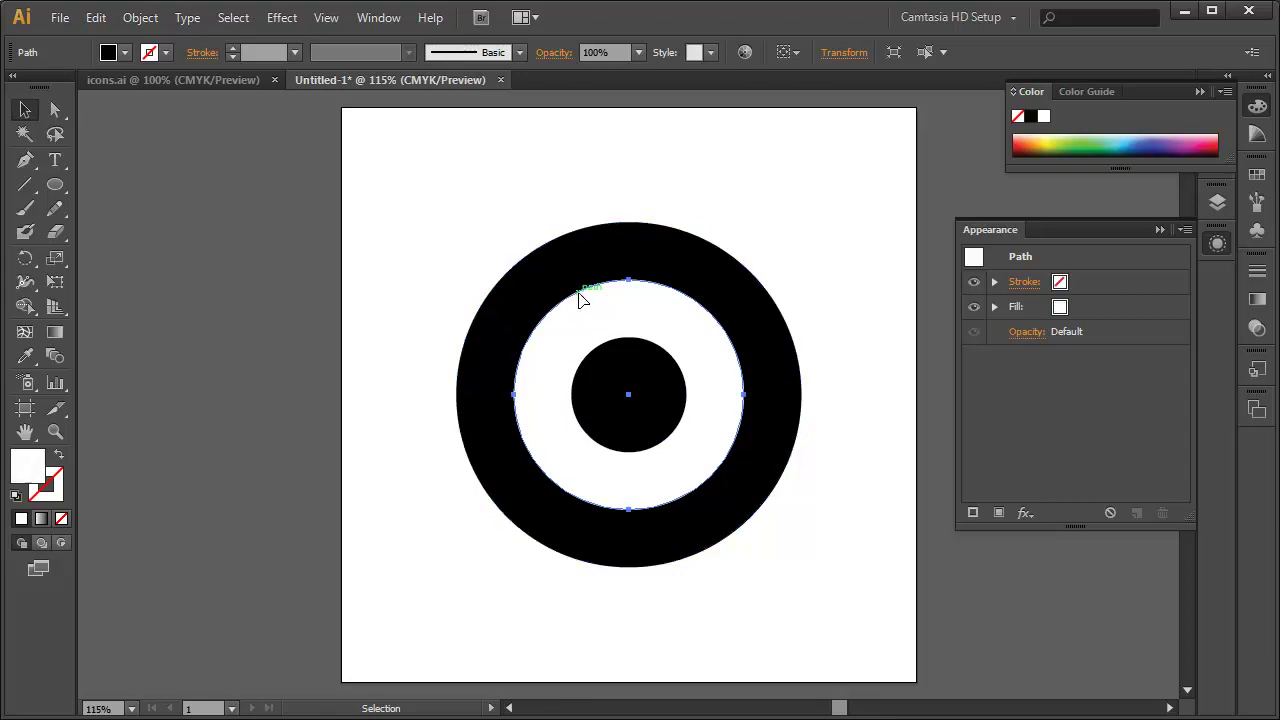
pyautogui.keyDown('shift'); pyautogui.click(604, 232); pyautogui.keyUp('shift')
pyautogui.click(140, 17)
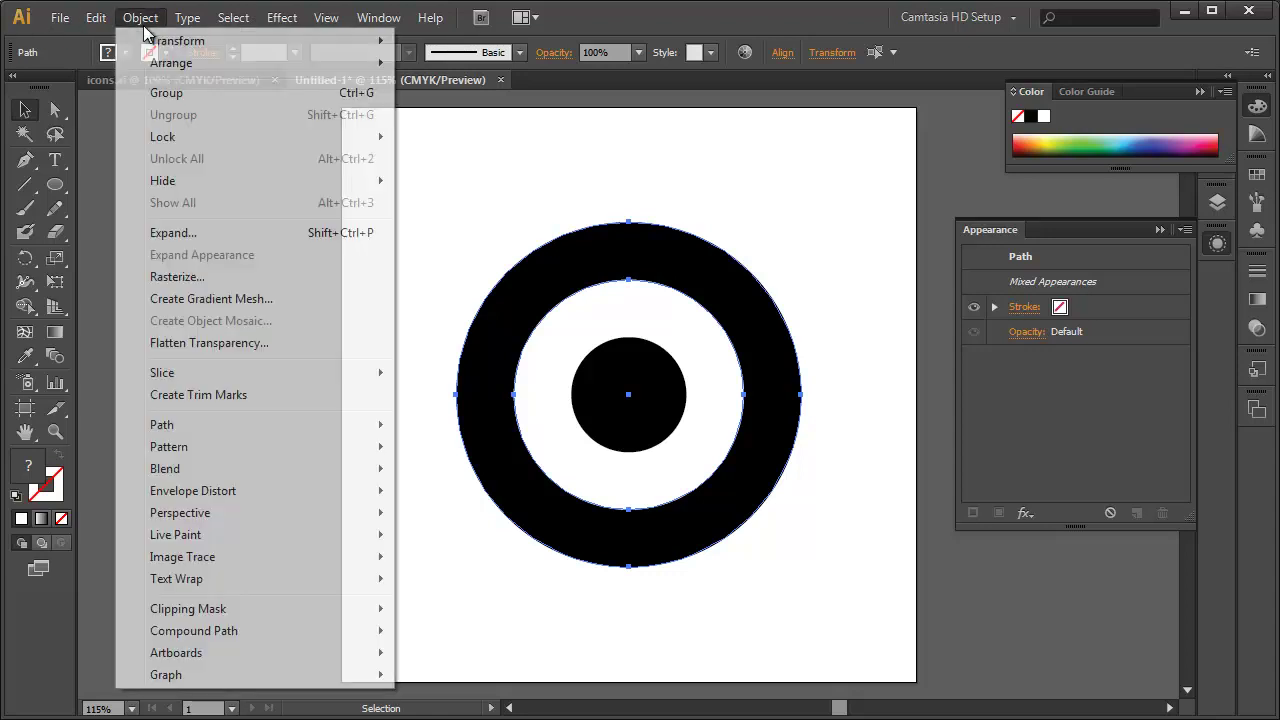
pyautogui.moveTo(207, 628)
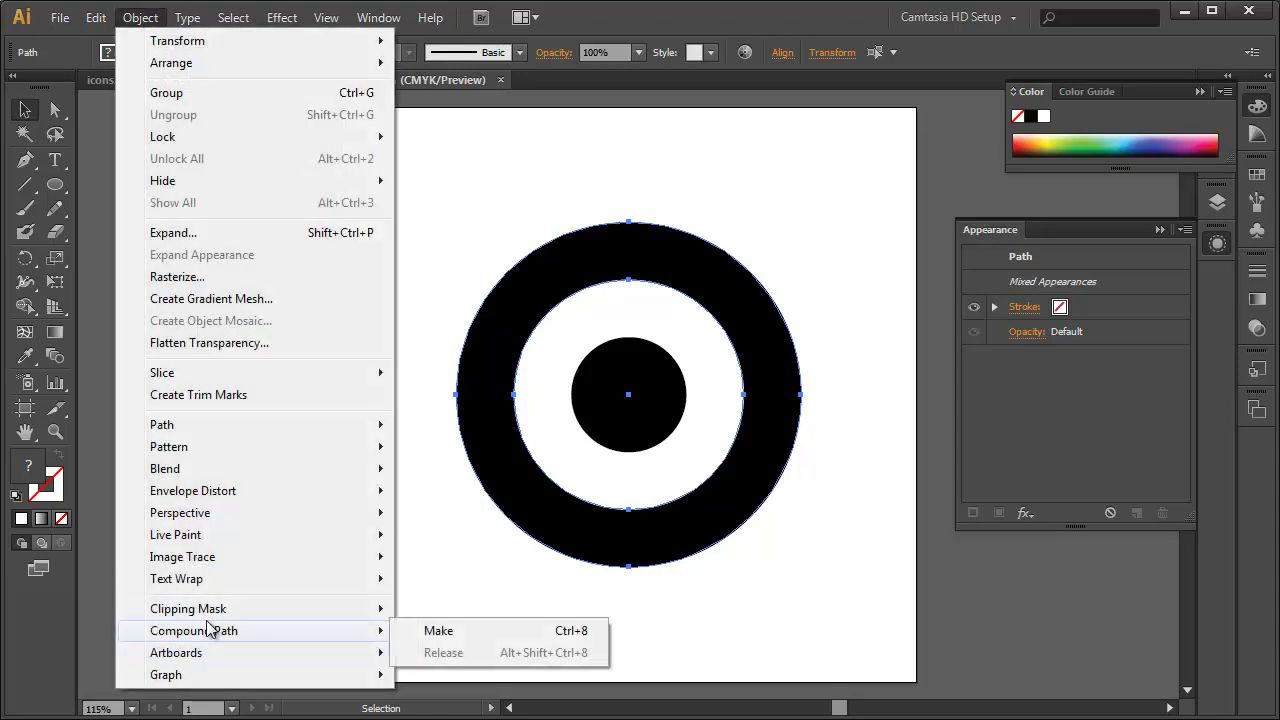
pyautogui.click(436, 632)
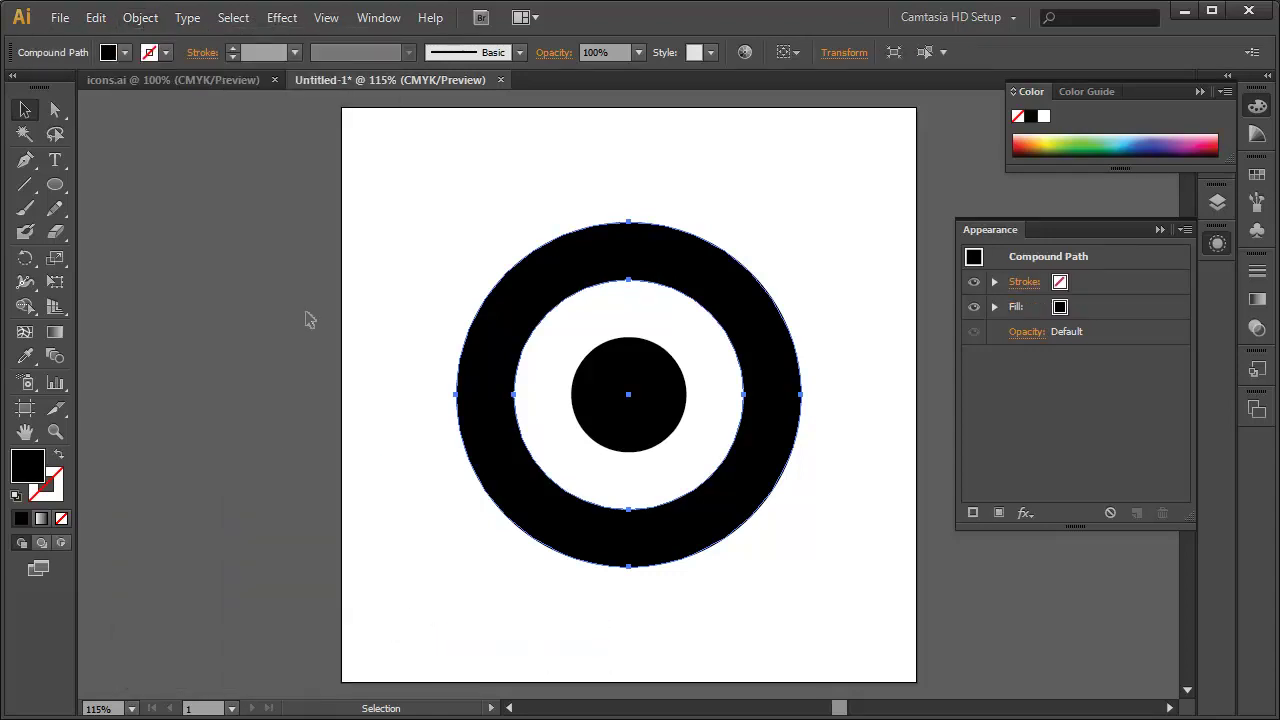
# Step: Test the ring's cut-out with a light blue rectangle sent behind the circles, and delete the rectangle
pyautogui.moveTo(62, 186); pyautogui.dragTo(160, 184)
pyautogui.moveTo(363, 283); pyautogui.dragTo(818, 458)
pyautogui.click(1125, 141)
pyautogui.hotkey('ctrl', 'shift', '[')
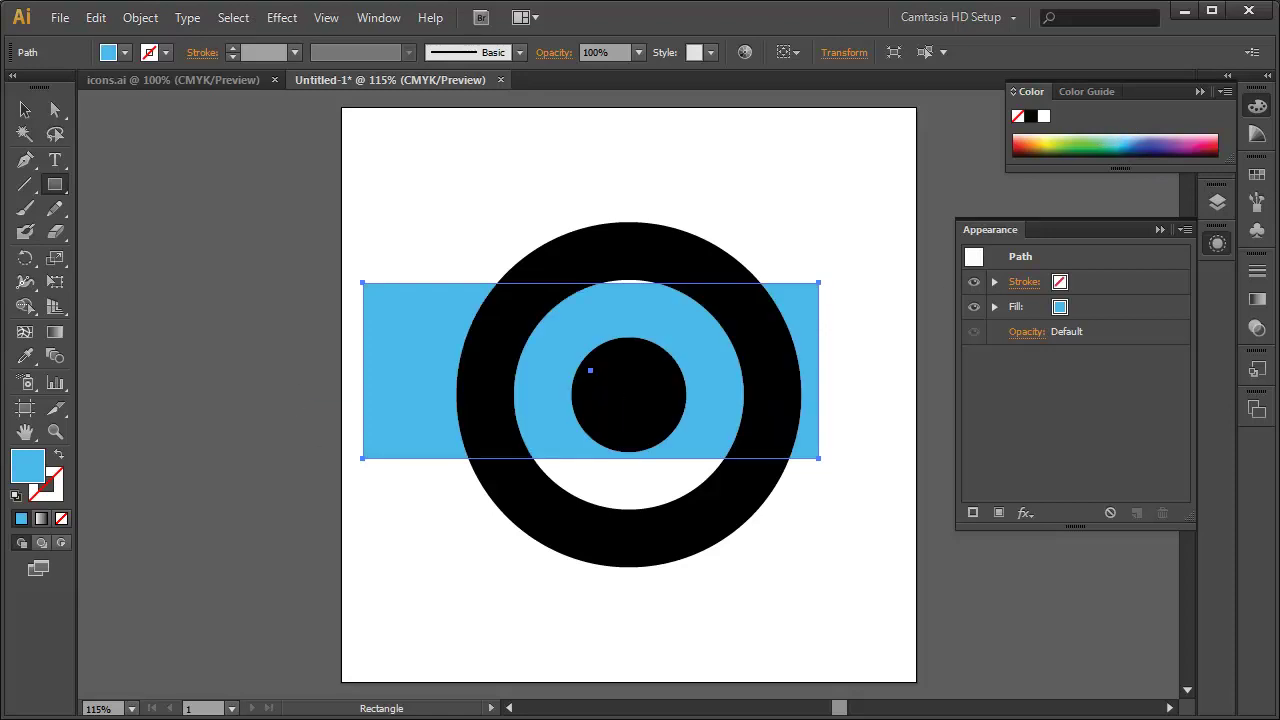
pyautogui.press('Delete')
pyautogui.click(25, 110)
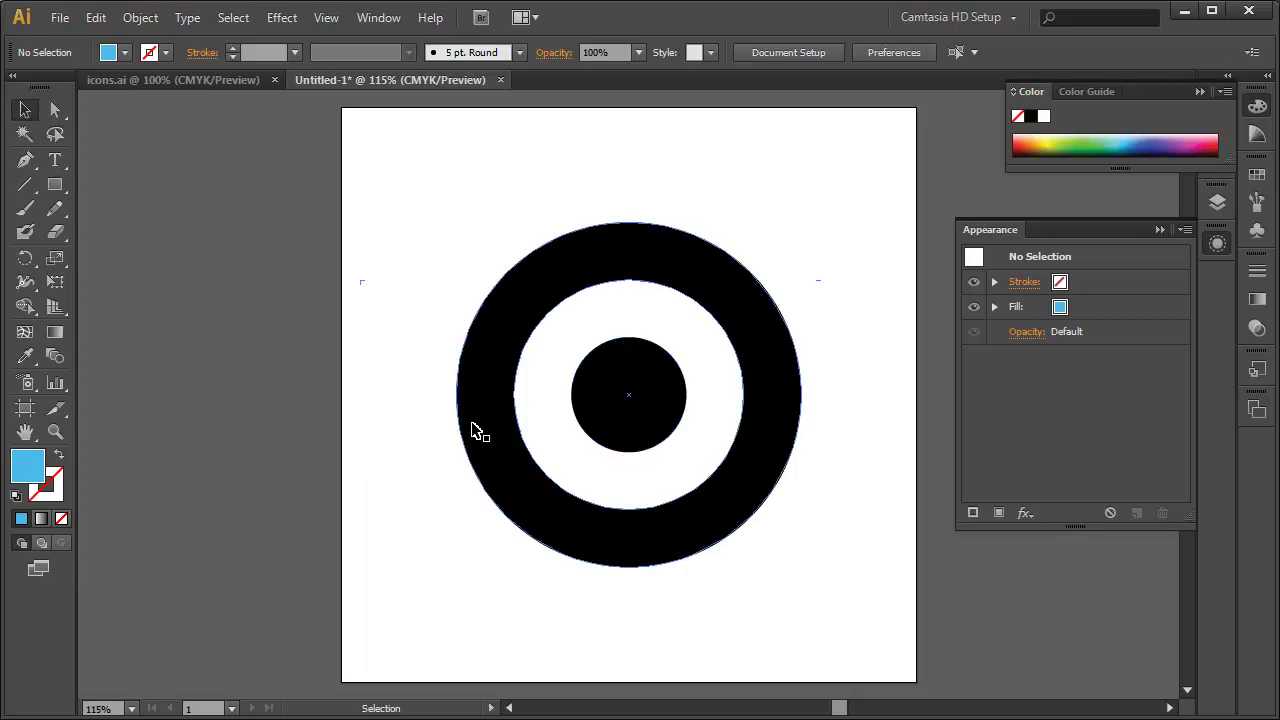
# Step: Draw half a cursor arrow, black fill and no stroke, from the circles' center to the ring's lower outer edge, inward, then about 95 pt down
pyautogui.click(24, 161)
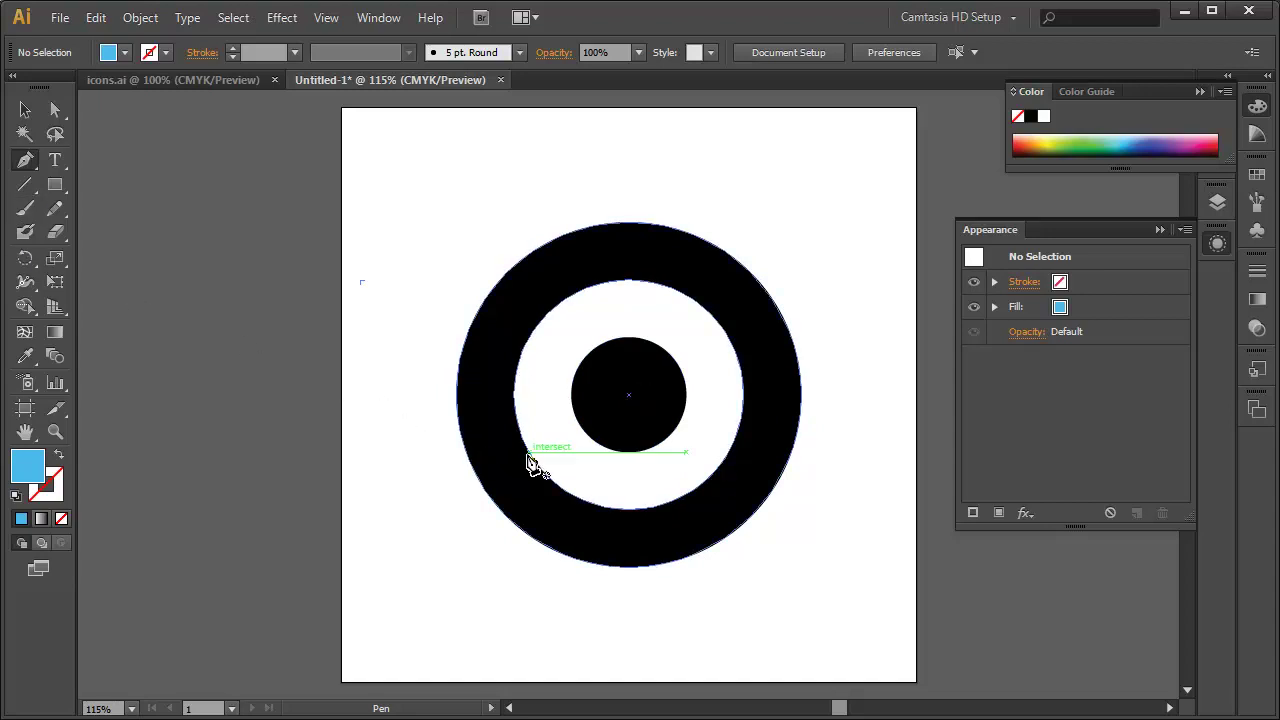
pyautogui.press('d')
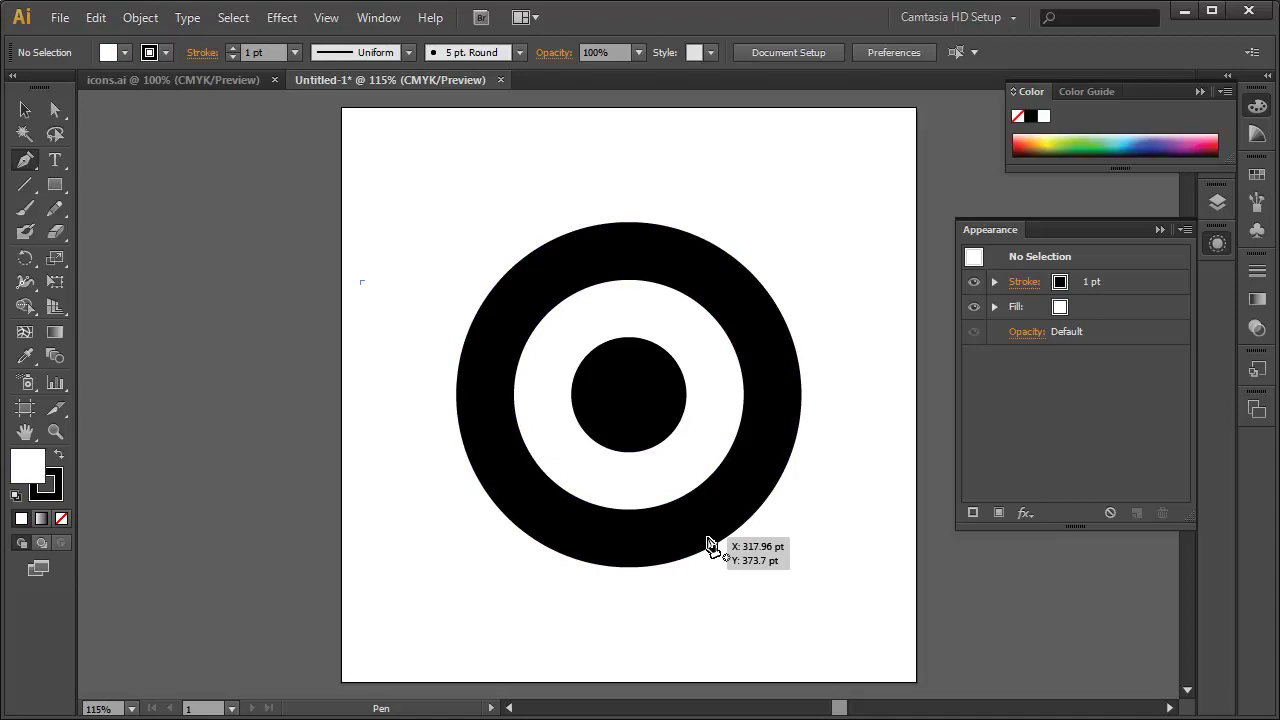
pyautogui.press('/')
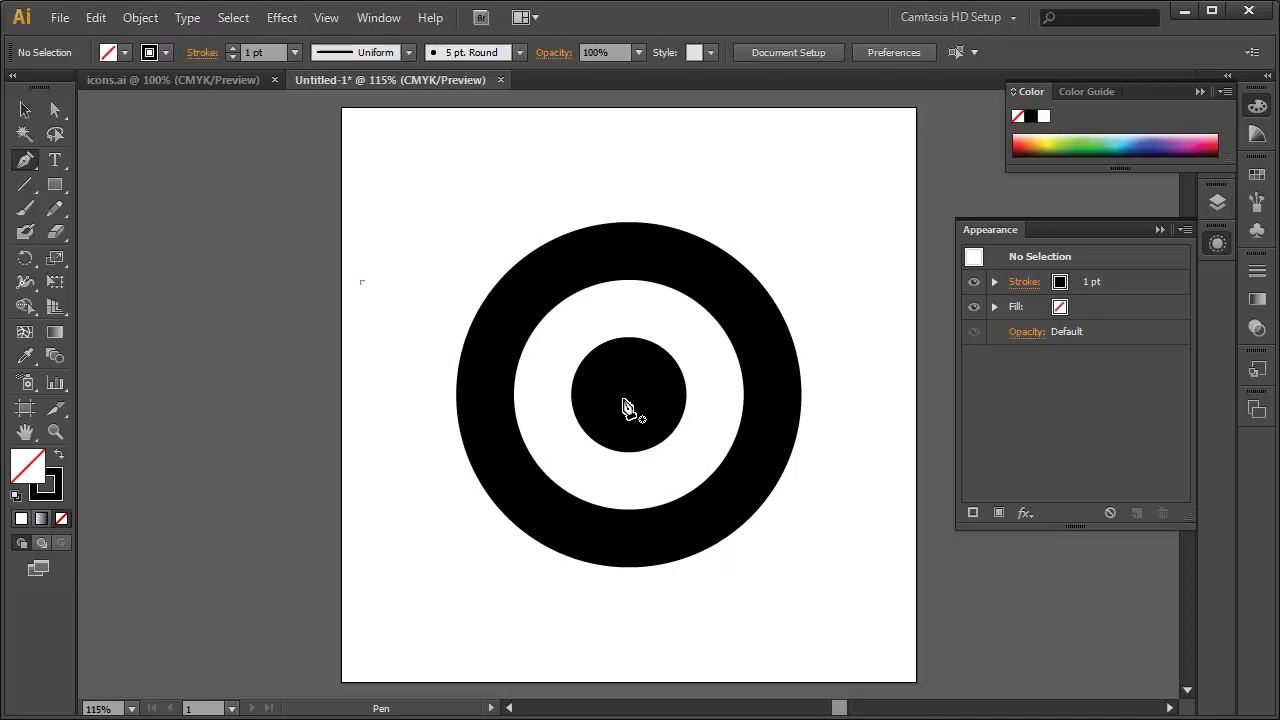
pyautogui.hotkey('shift', 'x')
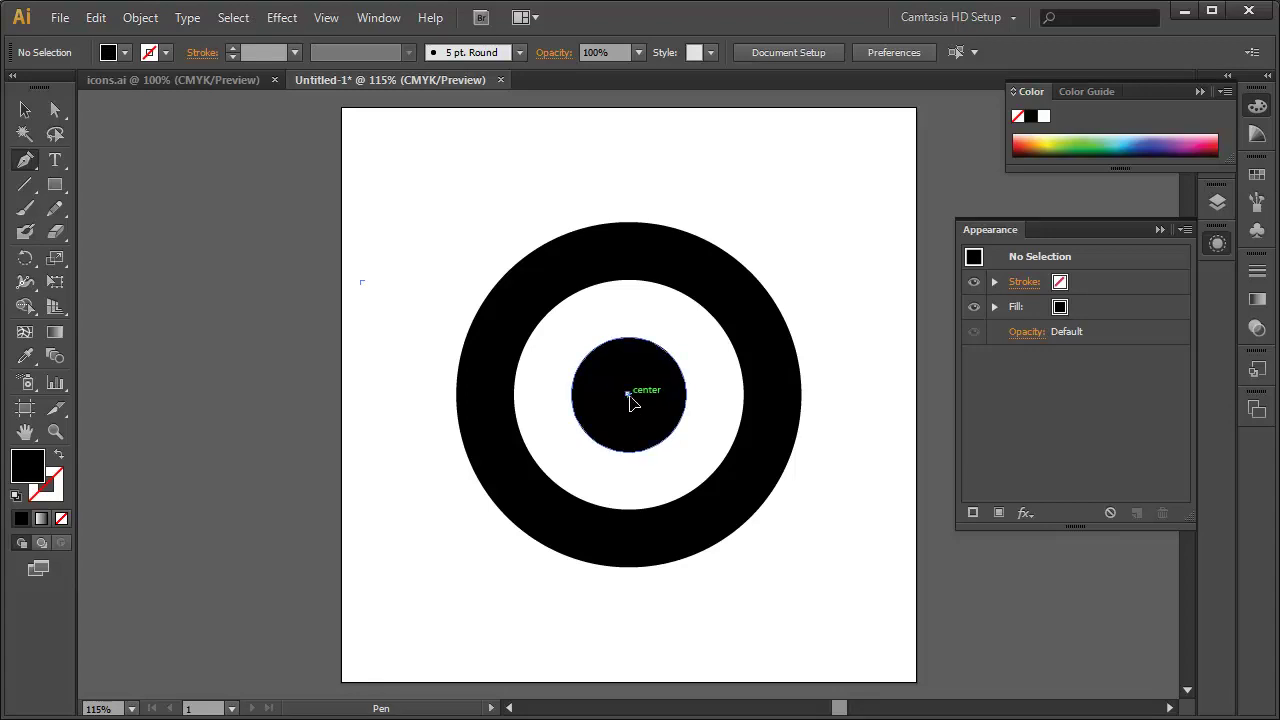
pyautogui.click(628, 395)
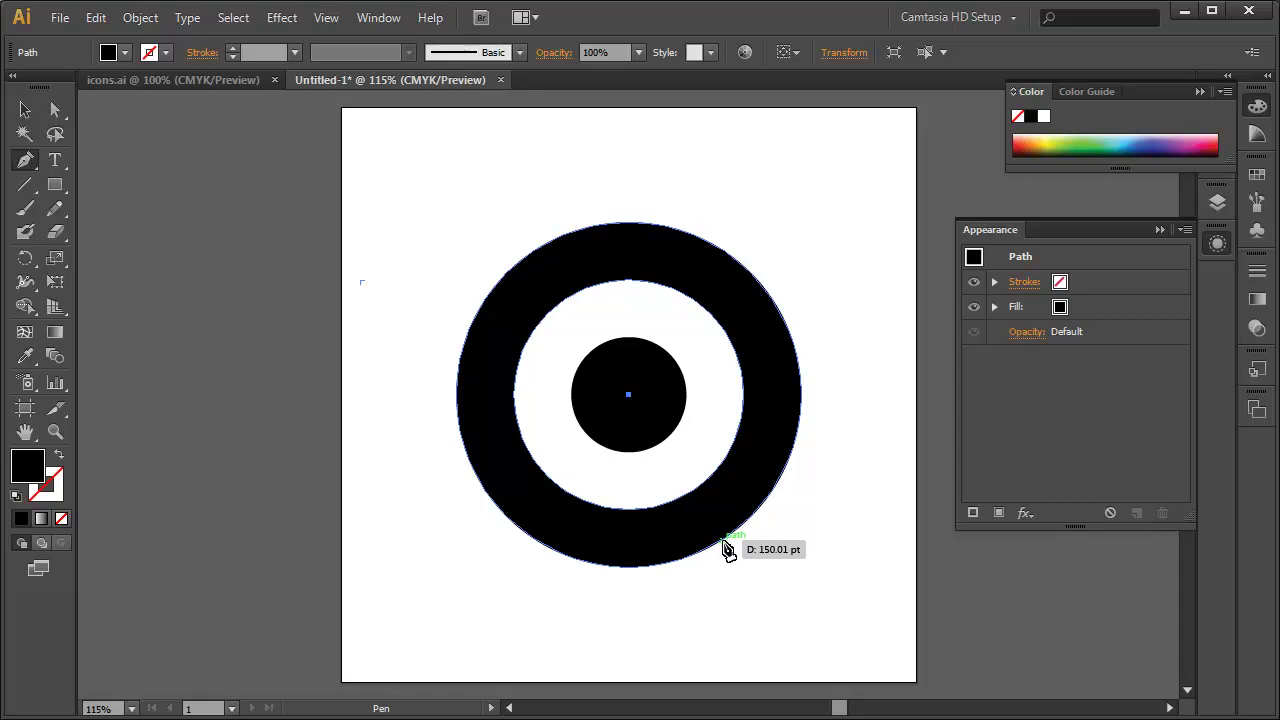
pyautogui.click(724, 542)
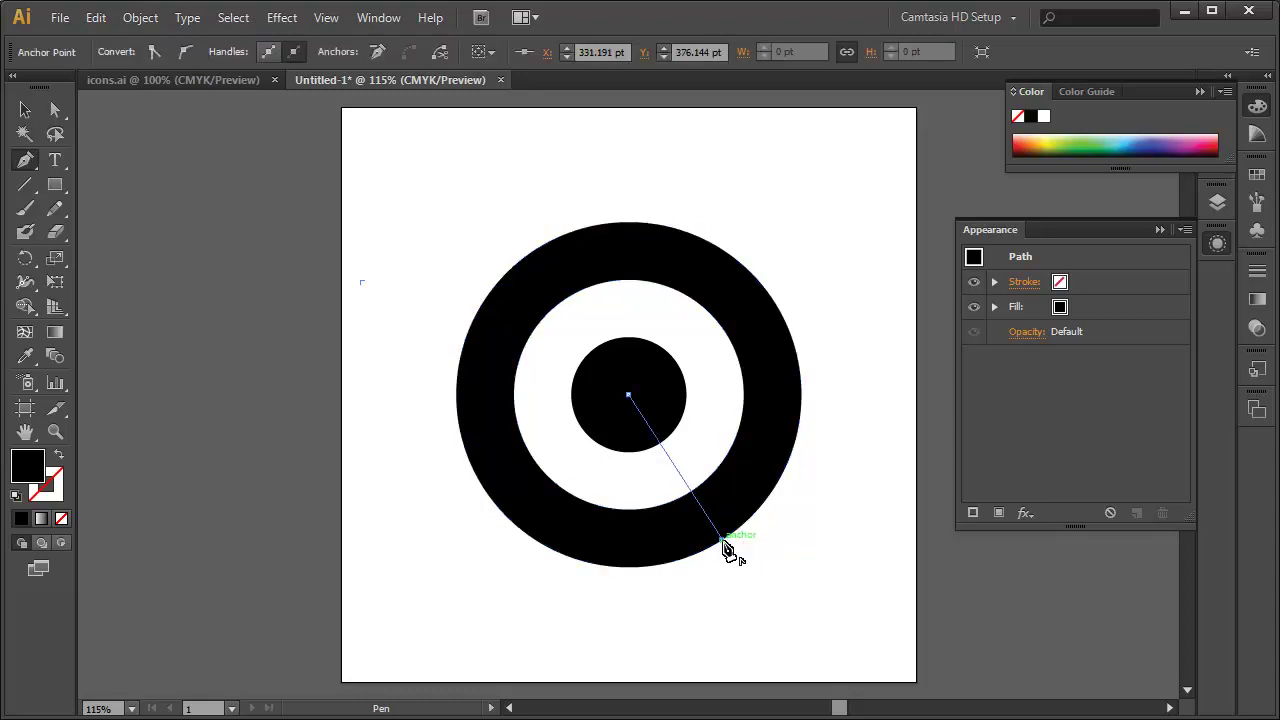
pyautogui.click(668, 529)
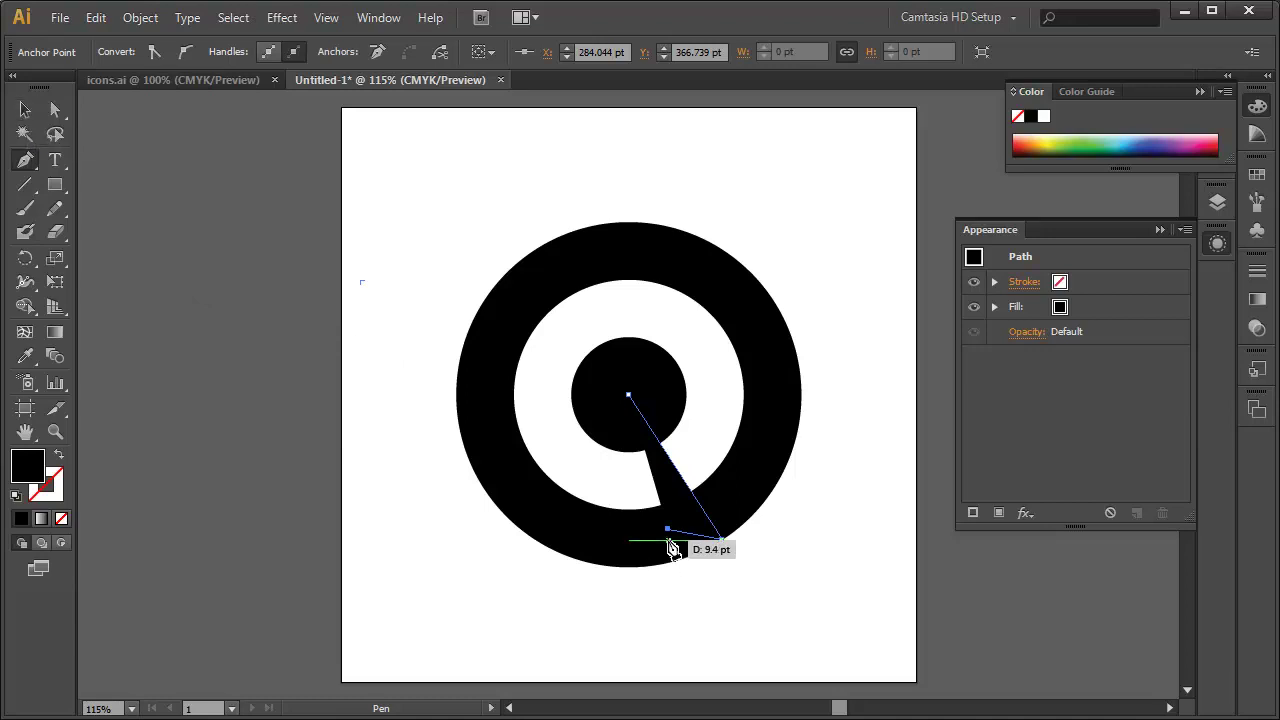
pyautogui.click(667, 636)
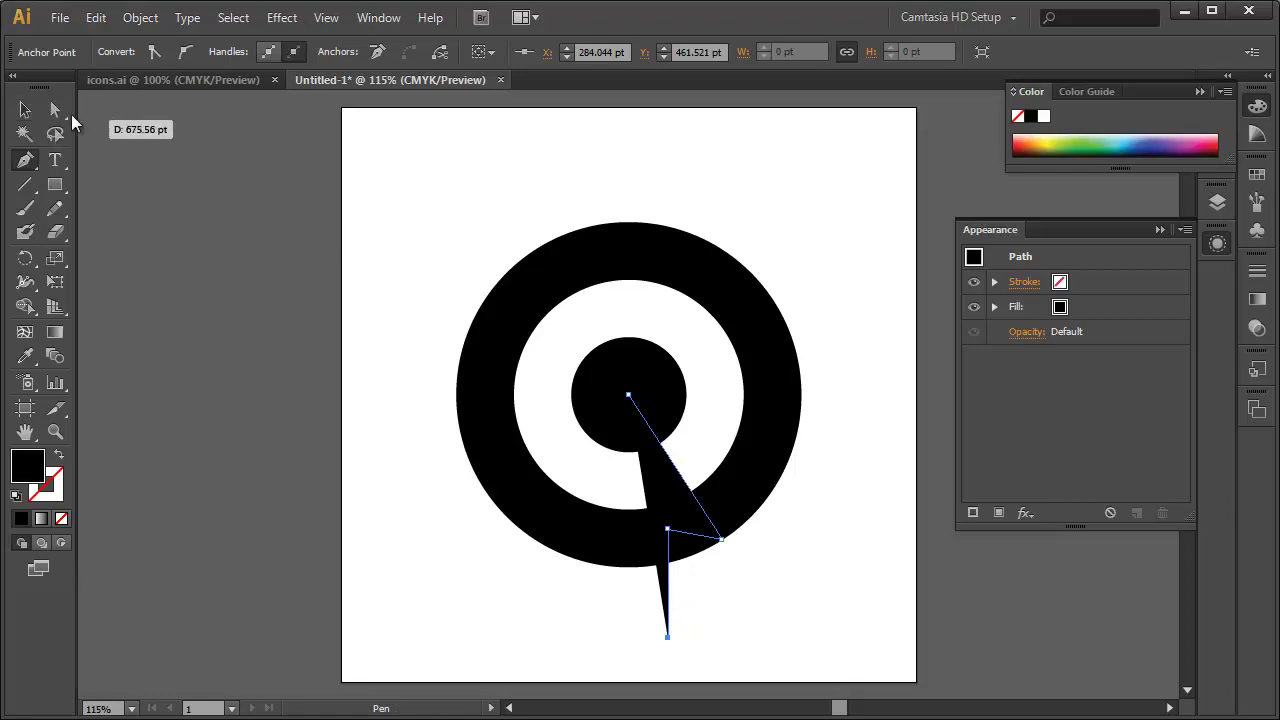
# Step: Reflect a copy of the half arrow across a vertical axis through its tip at the circles' center
pyautogui.click(24, 112)
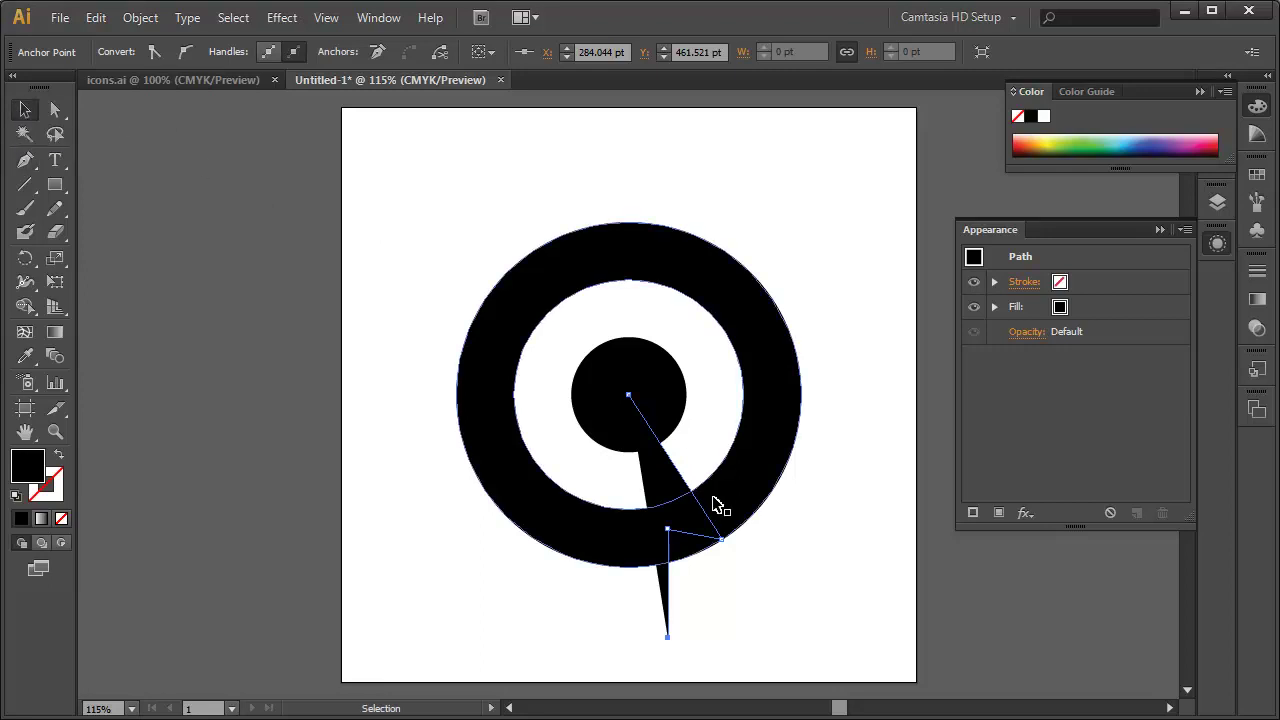
pyautogui.click(670, 641)
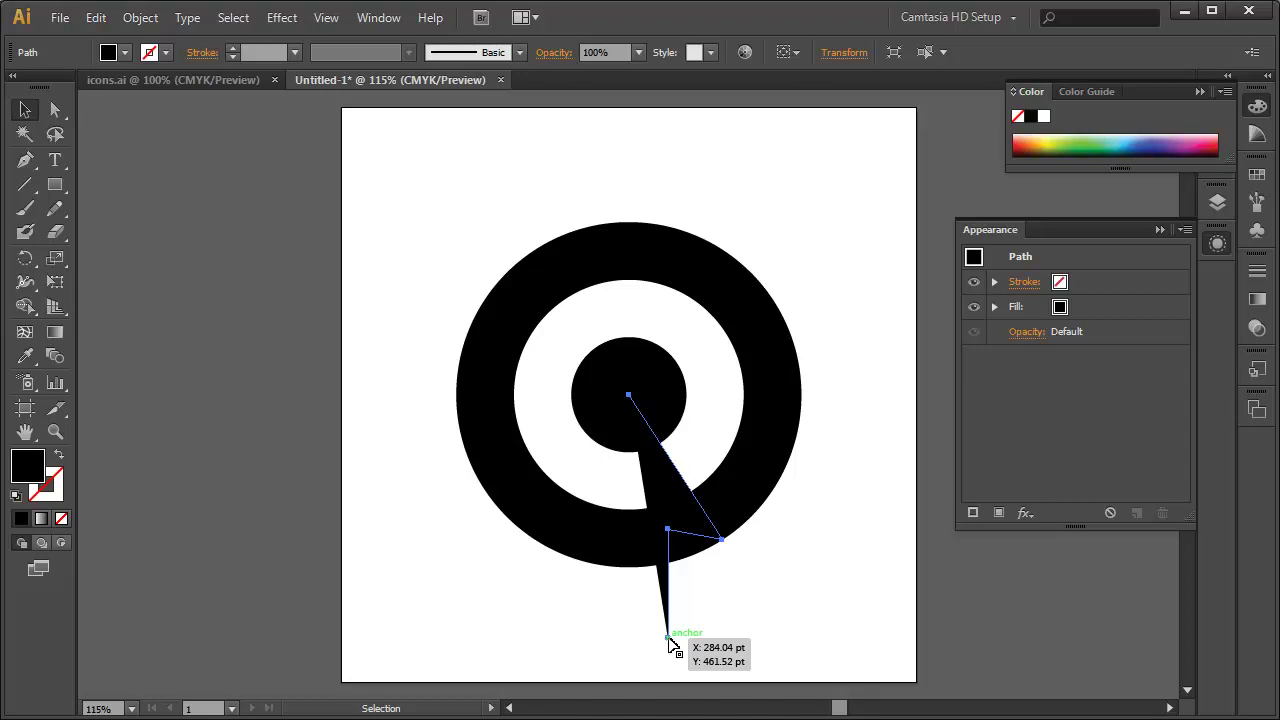
pyautogui.moveTo(669, 639); pyautogui.dragTo(669, 639)
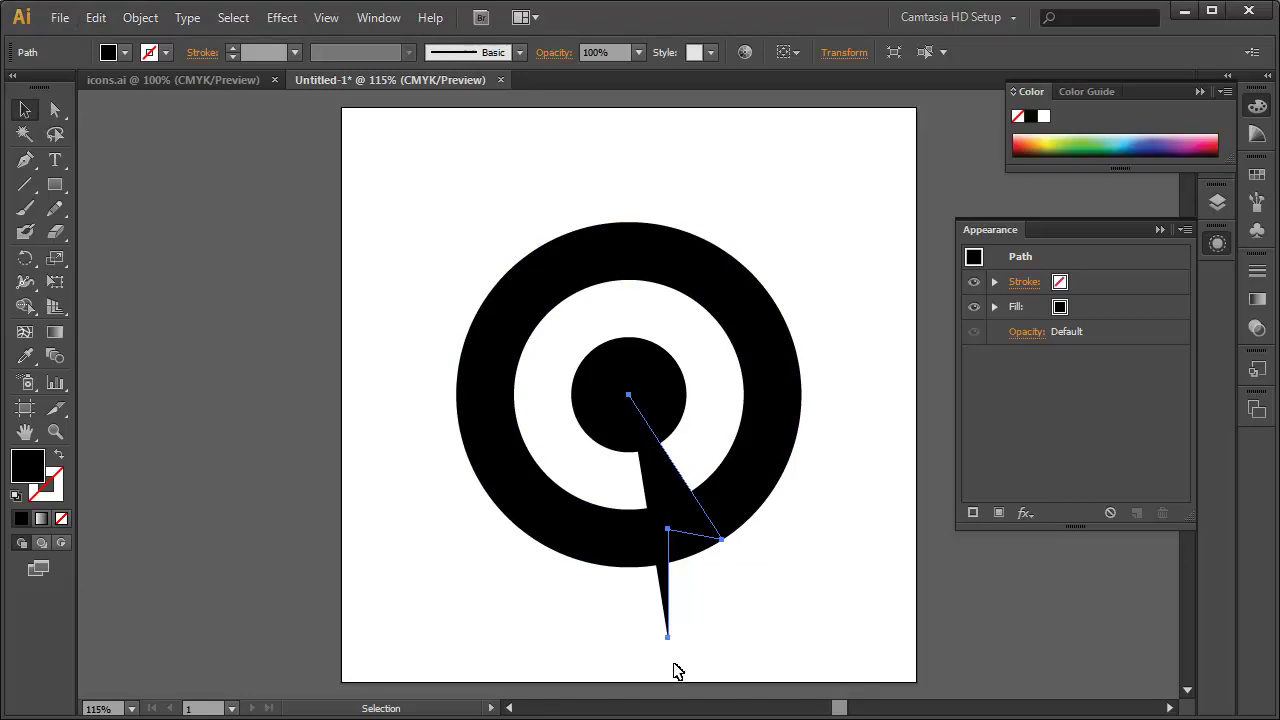
pyautogui.press('o')
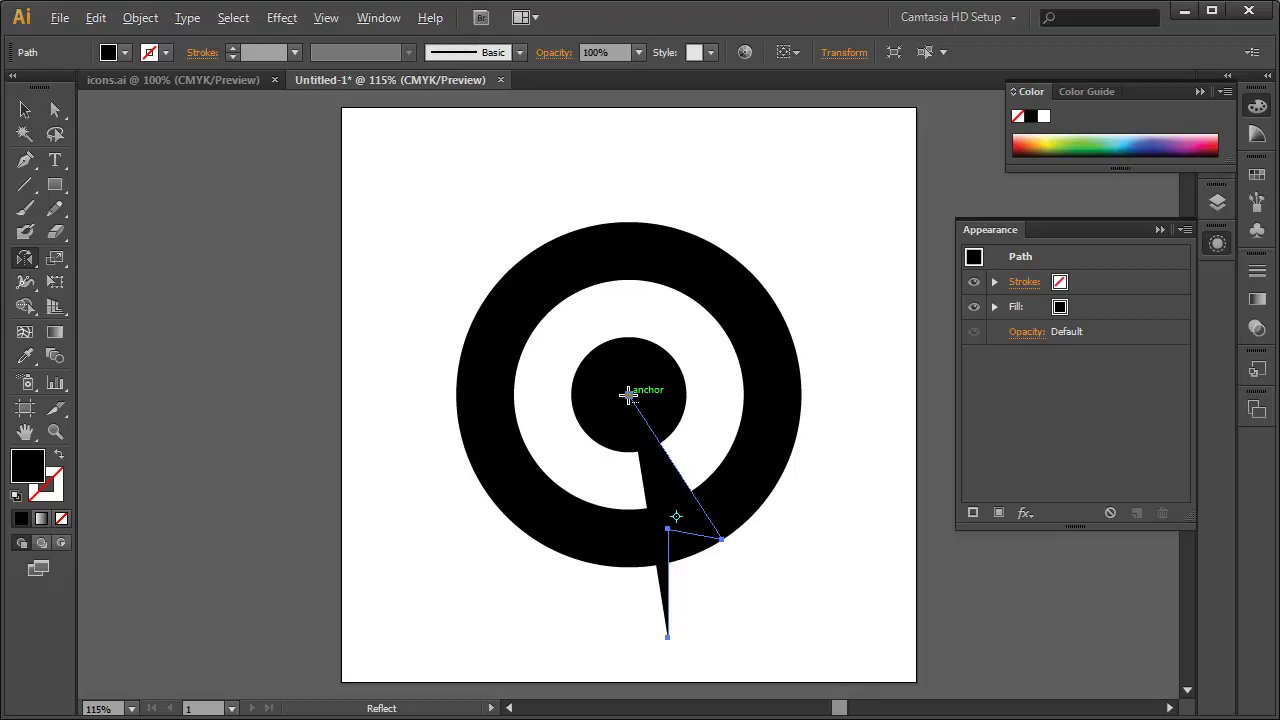
pyautogui.keyDown('alt'); pyautogui.click(628, 395); pyautogui.keyUp('alt')
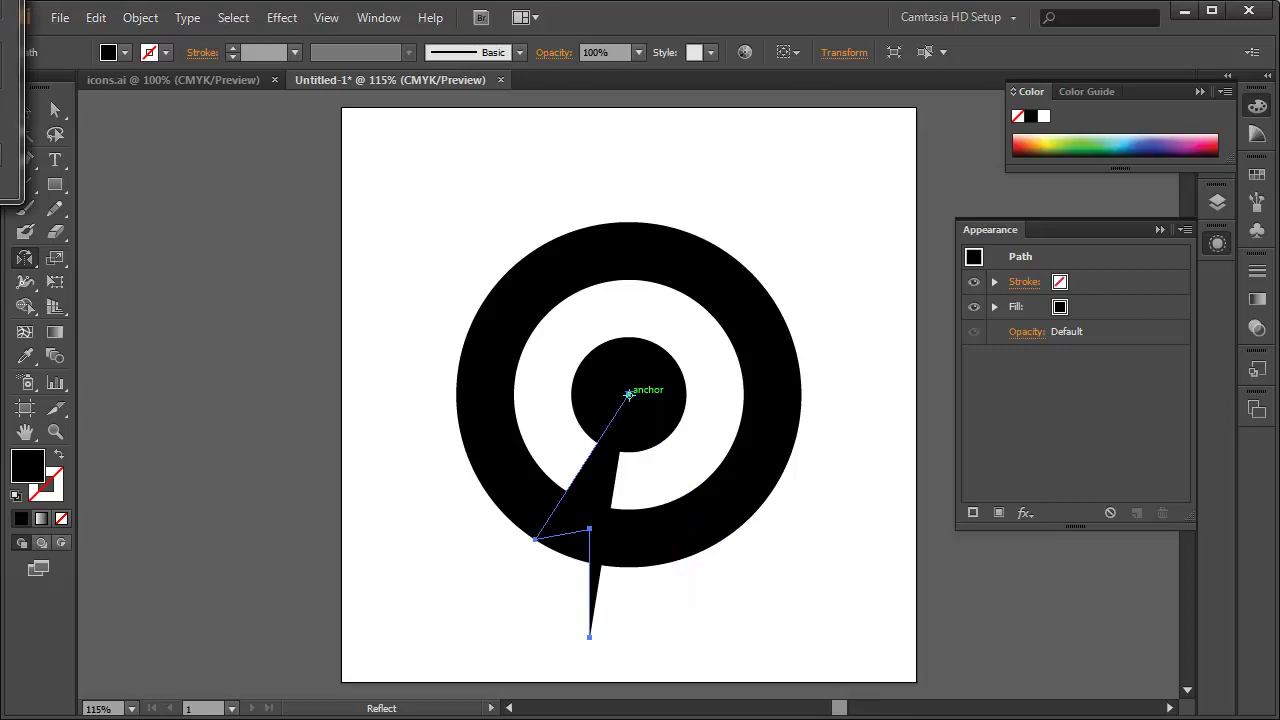
pyautogui.moveTo(12, 15); pyautogui.dragTo(919, 237)
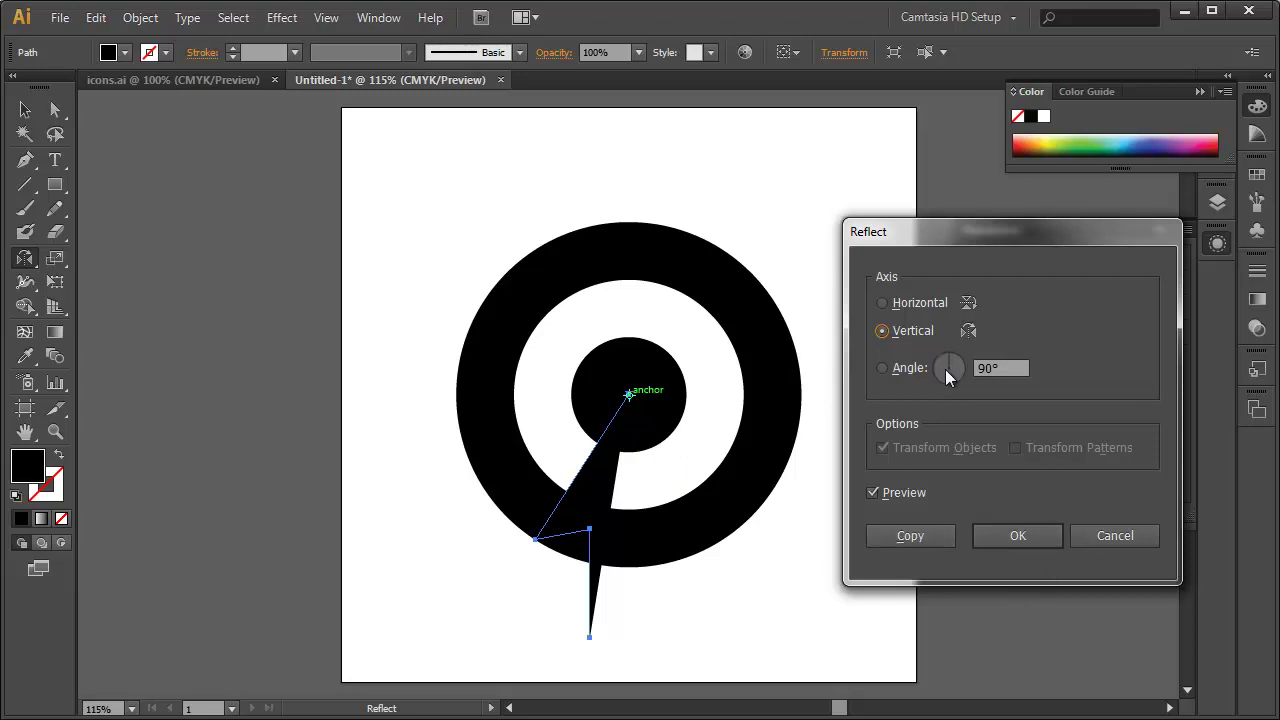
pyautogui.click(905, 535)
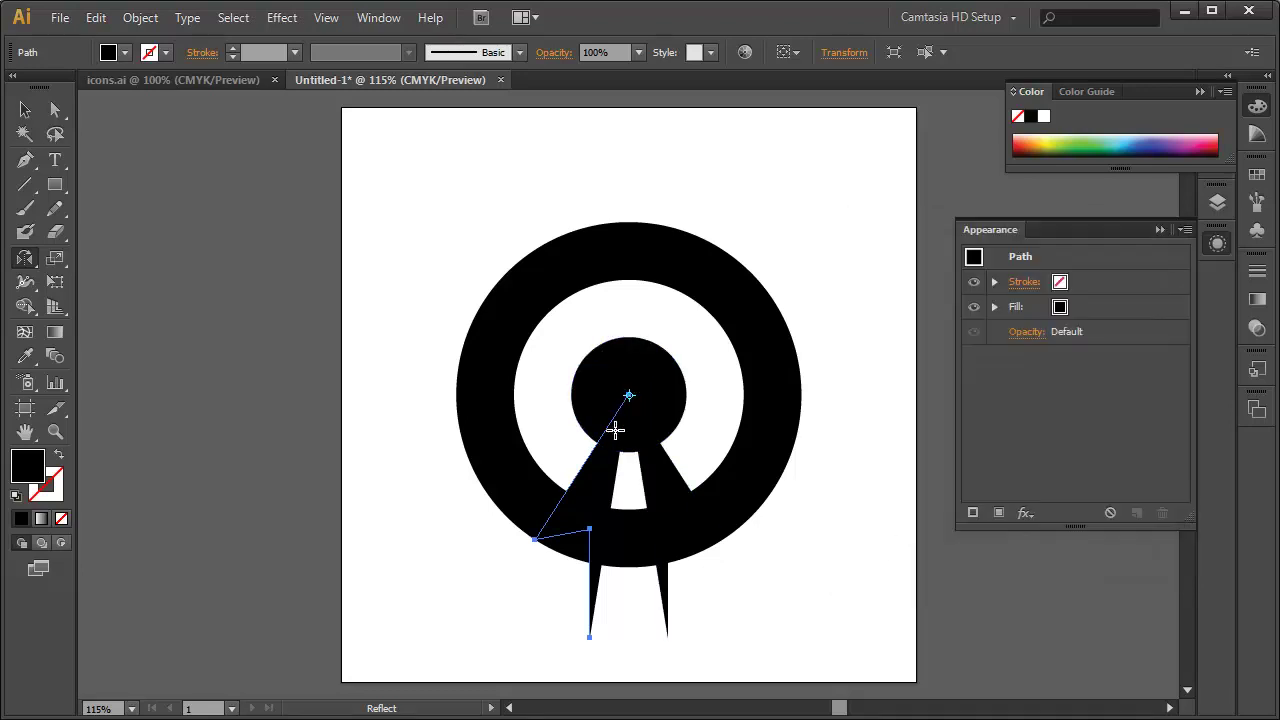
pyautogui.click(25, 110)
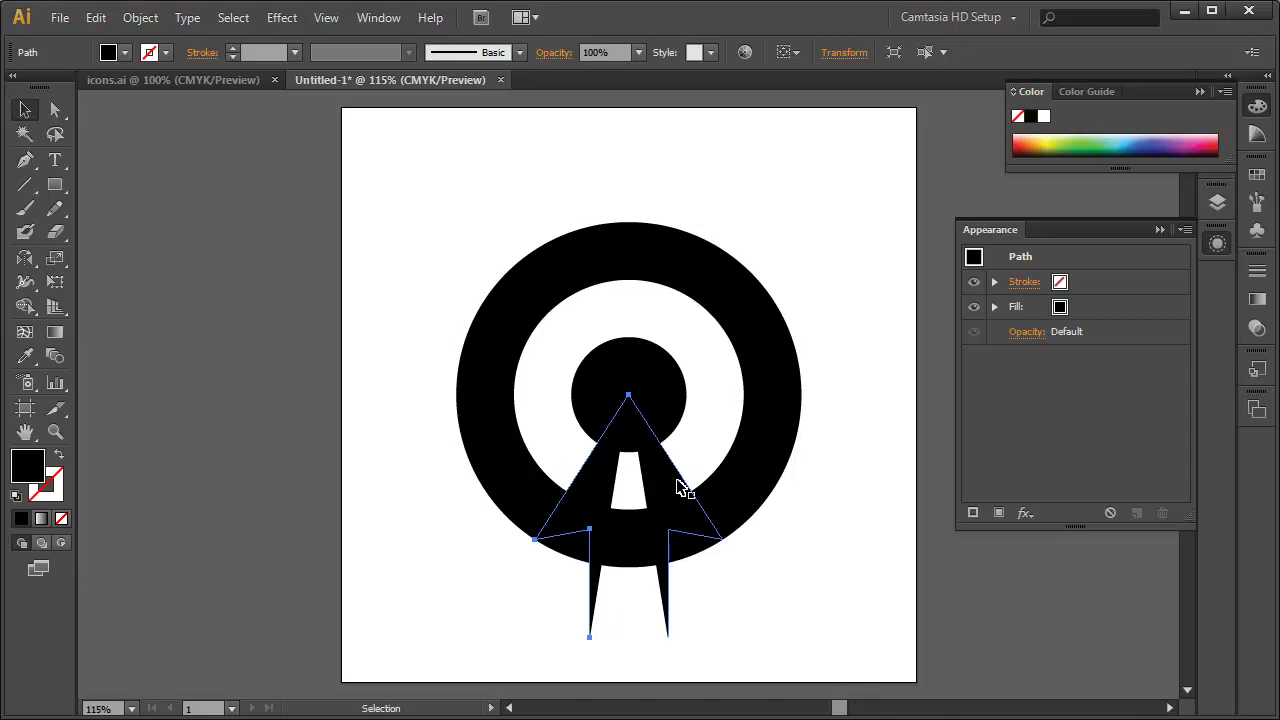
pyautogui.moveTo(686, 471); pyautogui.dragTo(790, 443)
pyautogui.hotkey('ctrl', 'z')
pyautogui.hotkey('ctrl', 'z')
pyautogui.hotkey('ctrl', 'z')
pyautogui.click(595, 489)
# Step: Try to select the overlapping anchor points at the arrow's tip, where the two halves meet
pyautogui.click(55, 110)
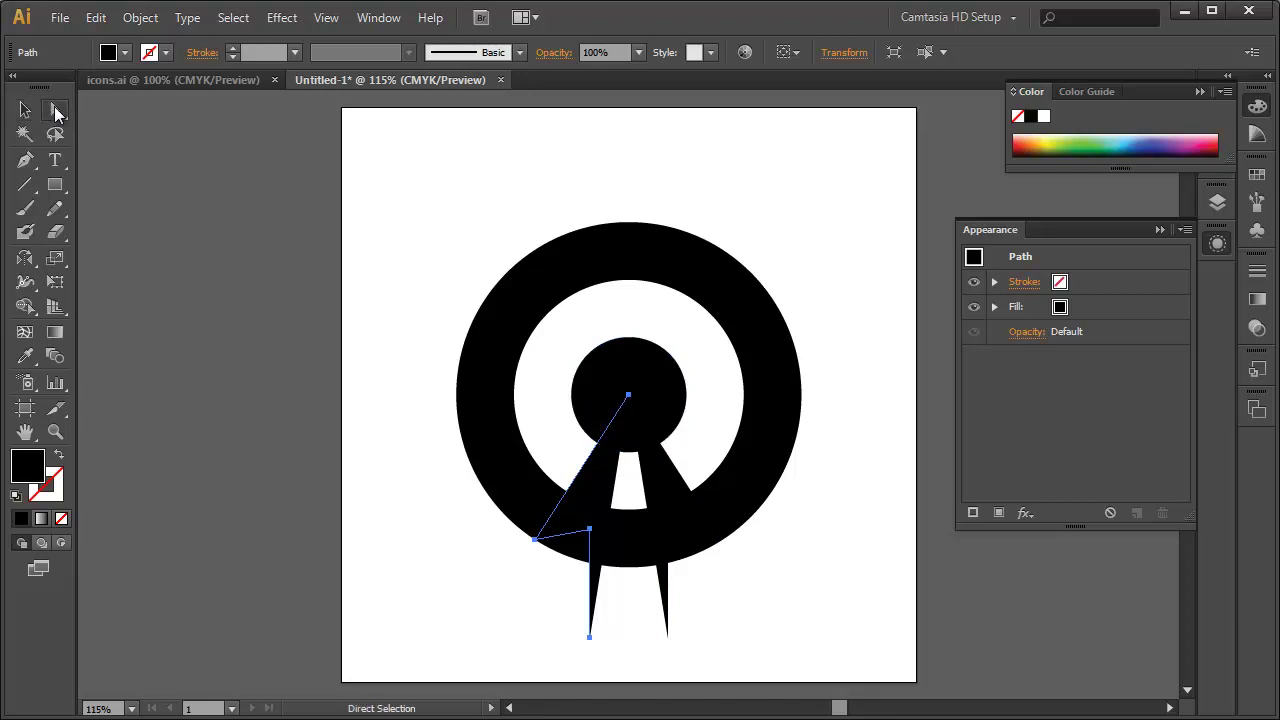
pyautogui.click(422, 495)
pyautogui.click(629, 396)
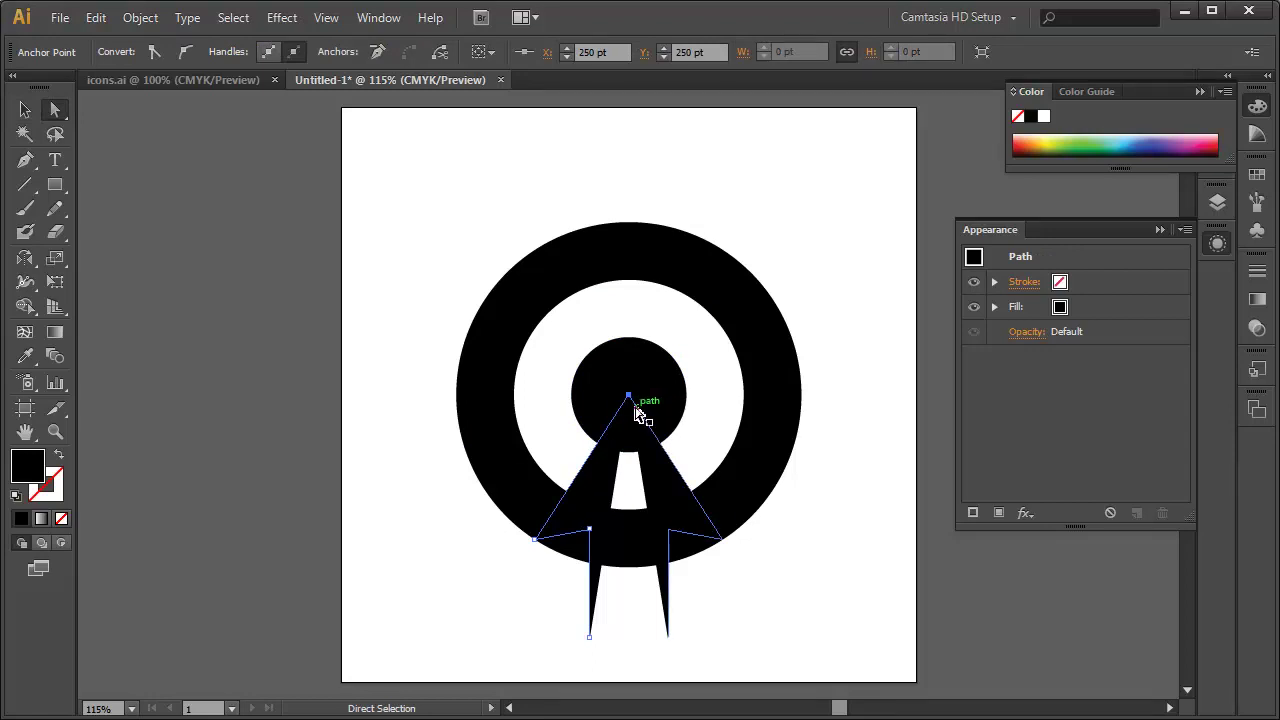
pyautogui.click(633, 401)
pyautogui.press('Delete')
pyautogui.moveTo(560, 332); pyautogui.dragTo(690, 419)
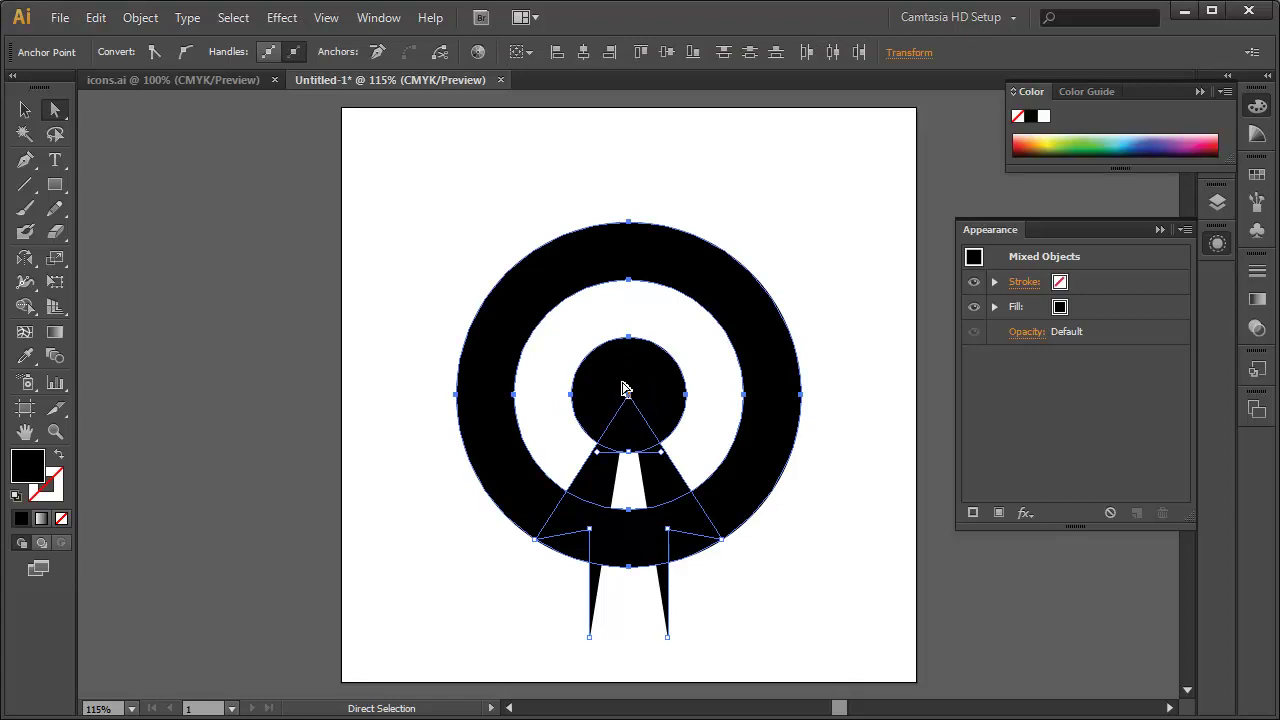
# Step: Group the two mirrored arrow halves without including the circles
pyautogui.click(25, 110)
pyautogui.click(423, 551)
pyautogui.keyDown('shift'); pyautogui.click(597, 603); pyautogui.keyUp('shift')
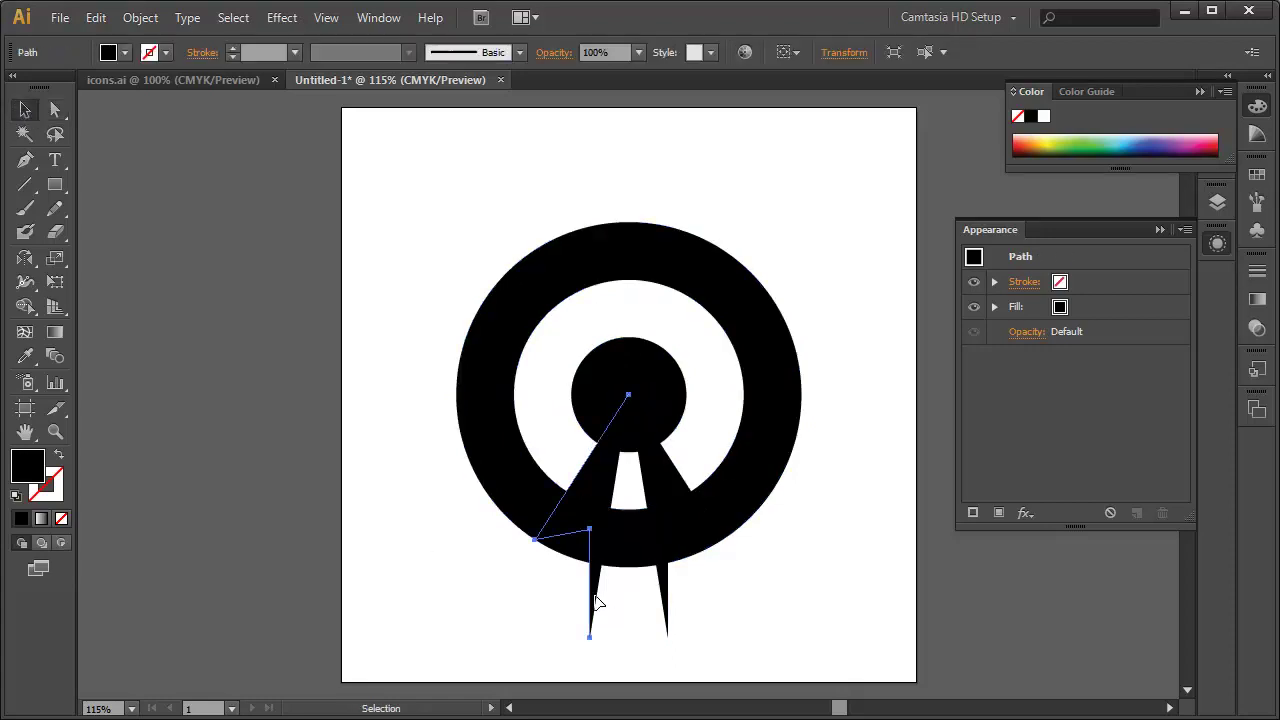
pyautogui.keyDown('shift'); pyautogui.click(672, 598); pyautogui.keyUp('shift')
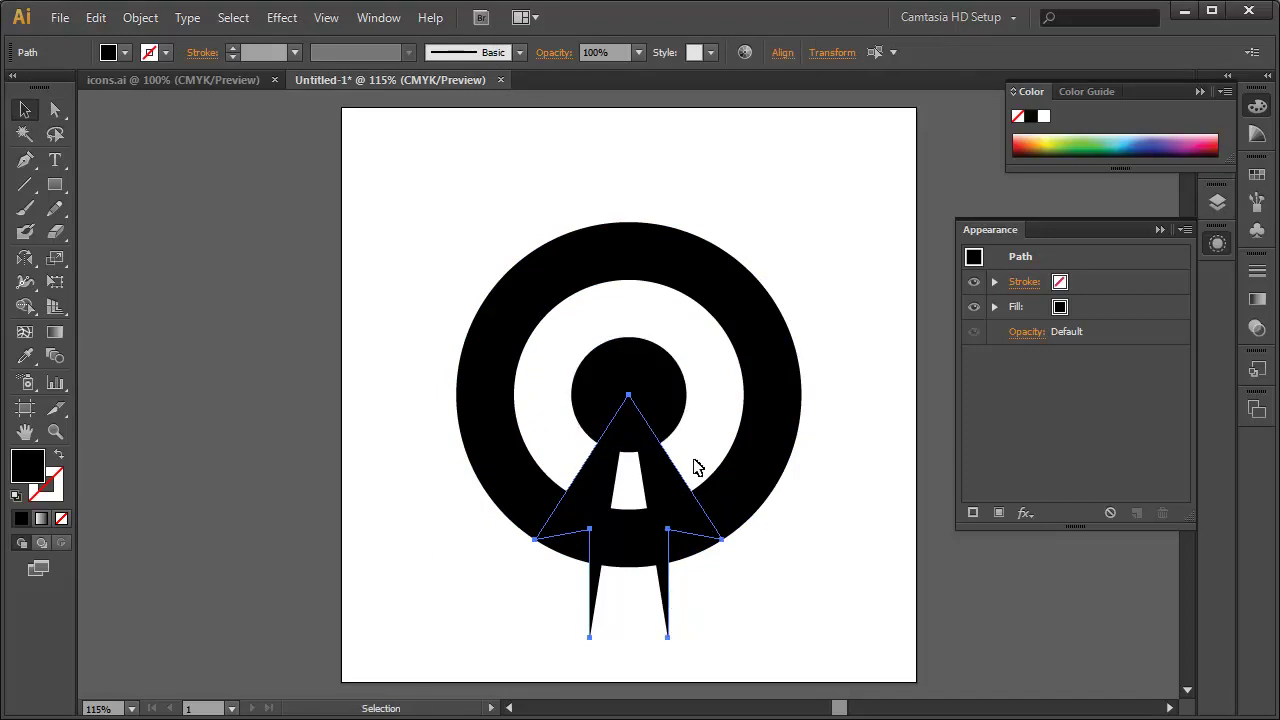
pyautogui.press('ctrl')
pyautogui.hotkey('ctrl', 'g')
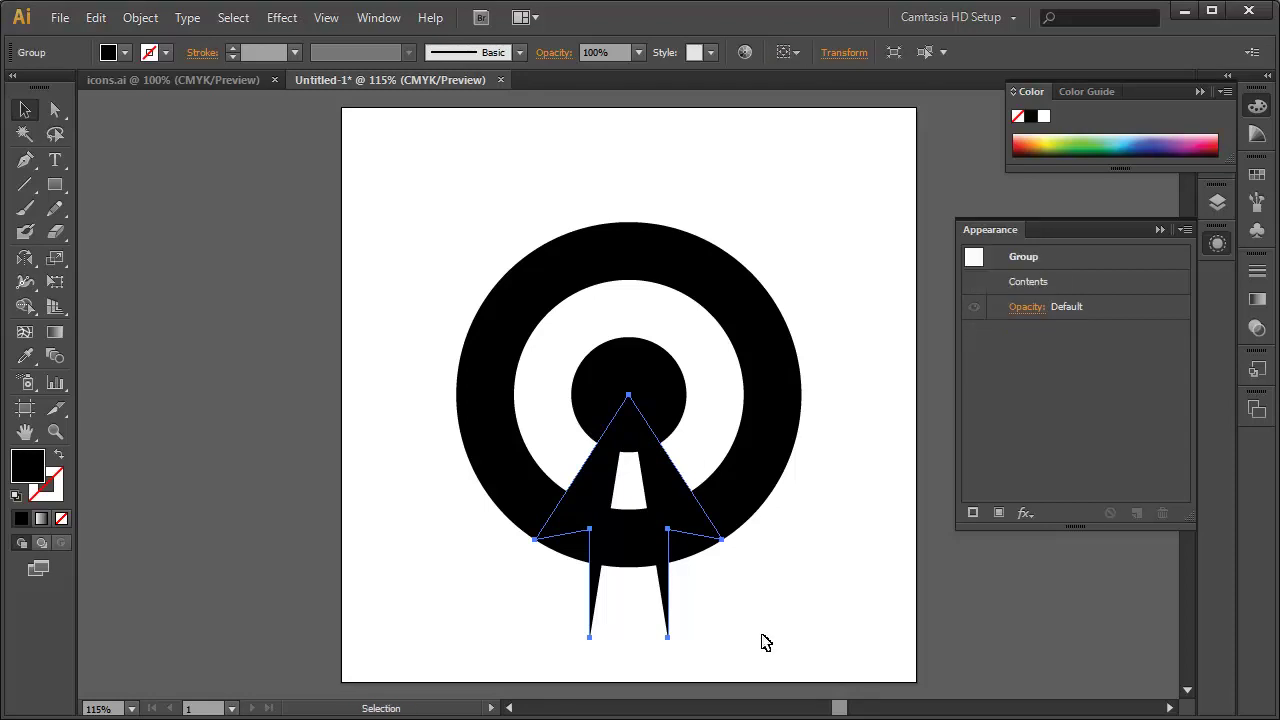
# Step: Isolate the arrow group, try to pick the anchor points at its tip, and leave isolation mode
pyautogui.doubleClick(667, 468)
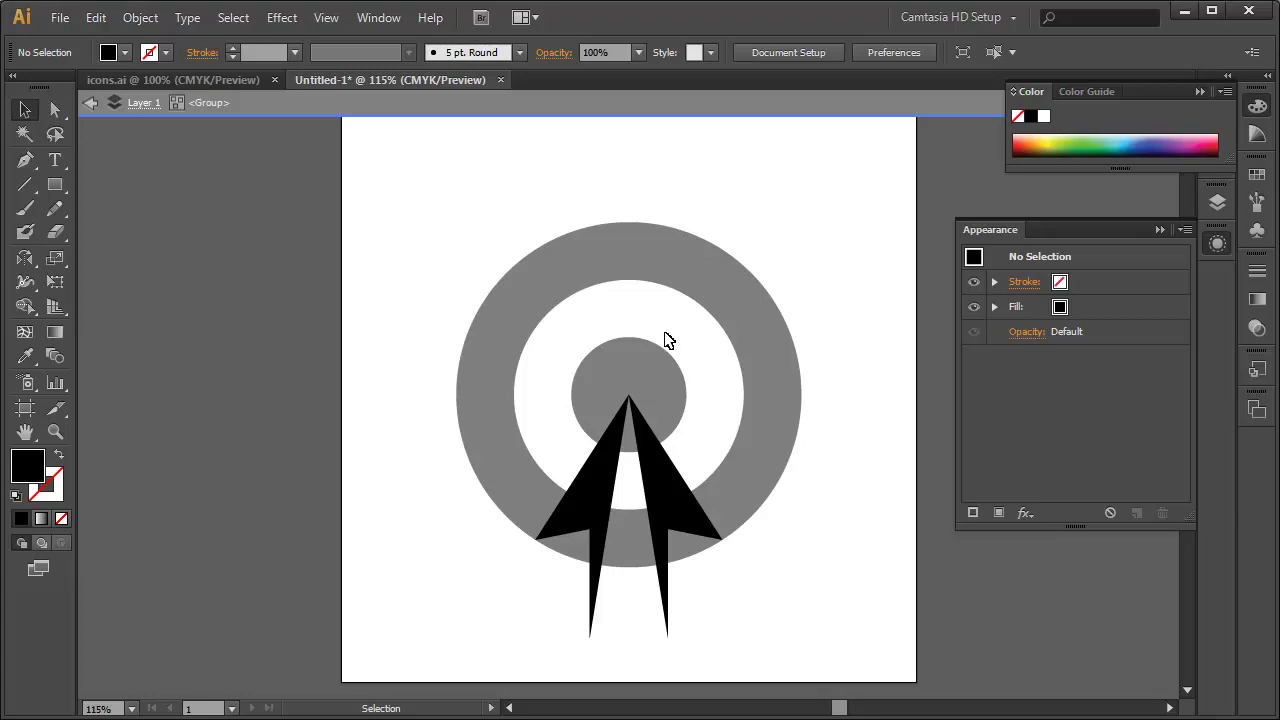
pyautogui.press('ctrl')
pyautogui.hotkey('ctrl', 'a')
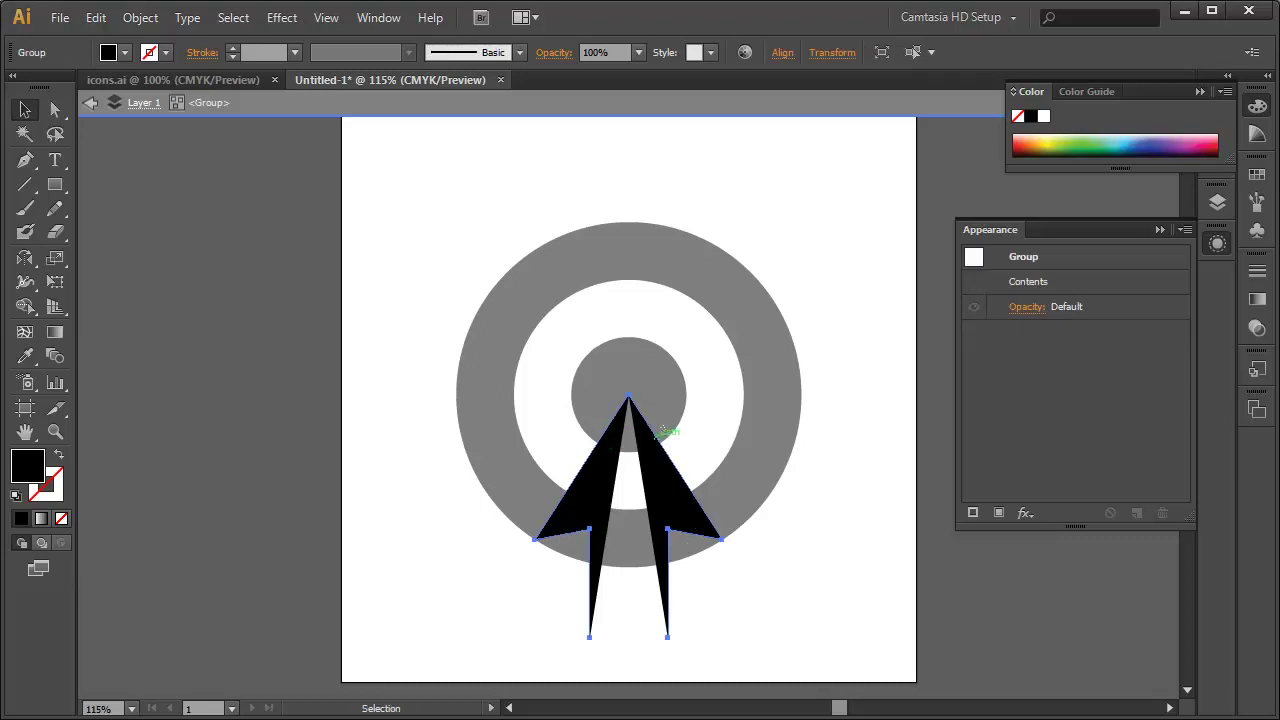
pyautogui.click(427, 244)
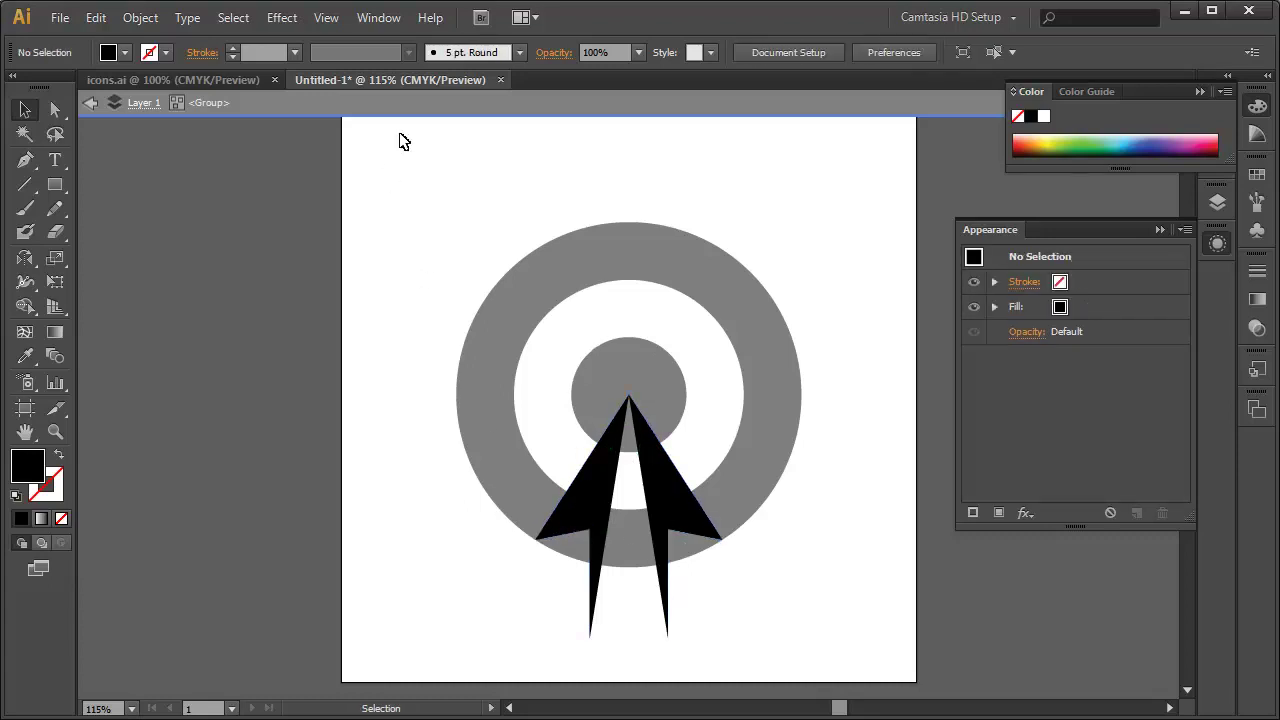
pyautogui.click(54, 111)
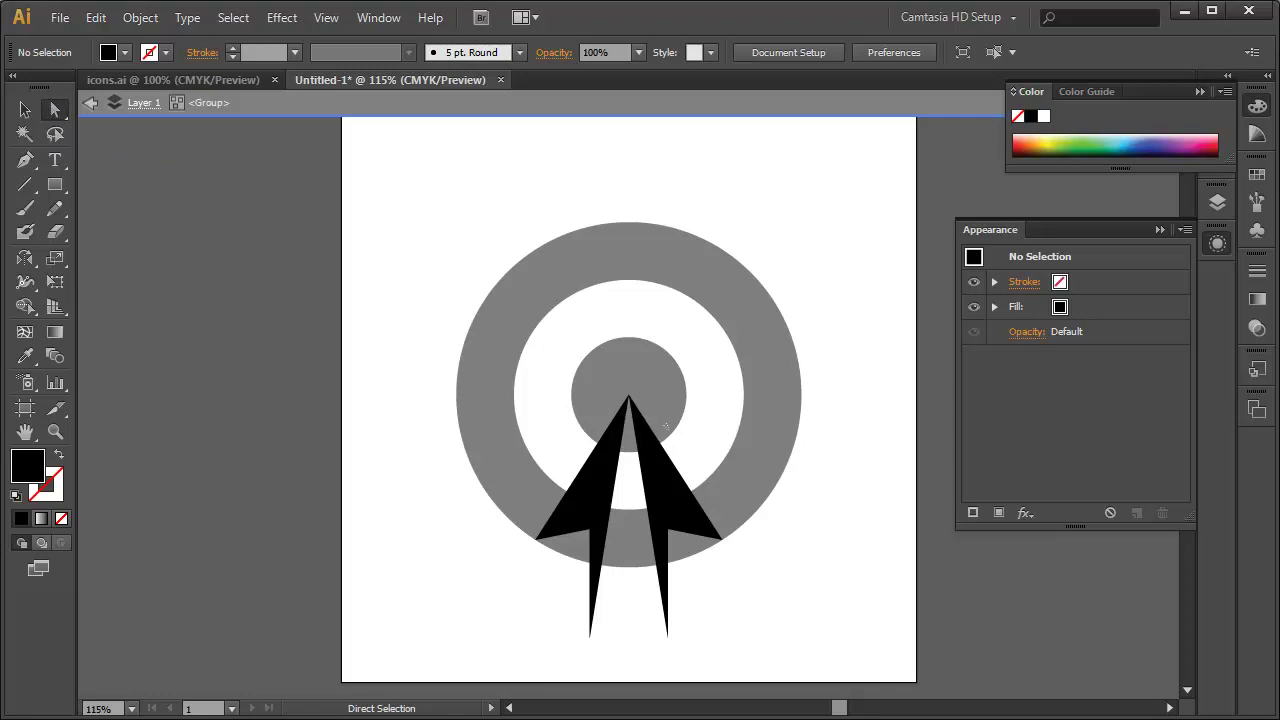
pyautogui.click(630, 398)
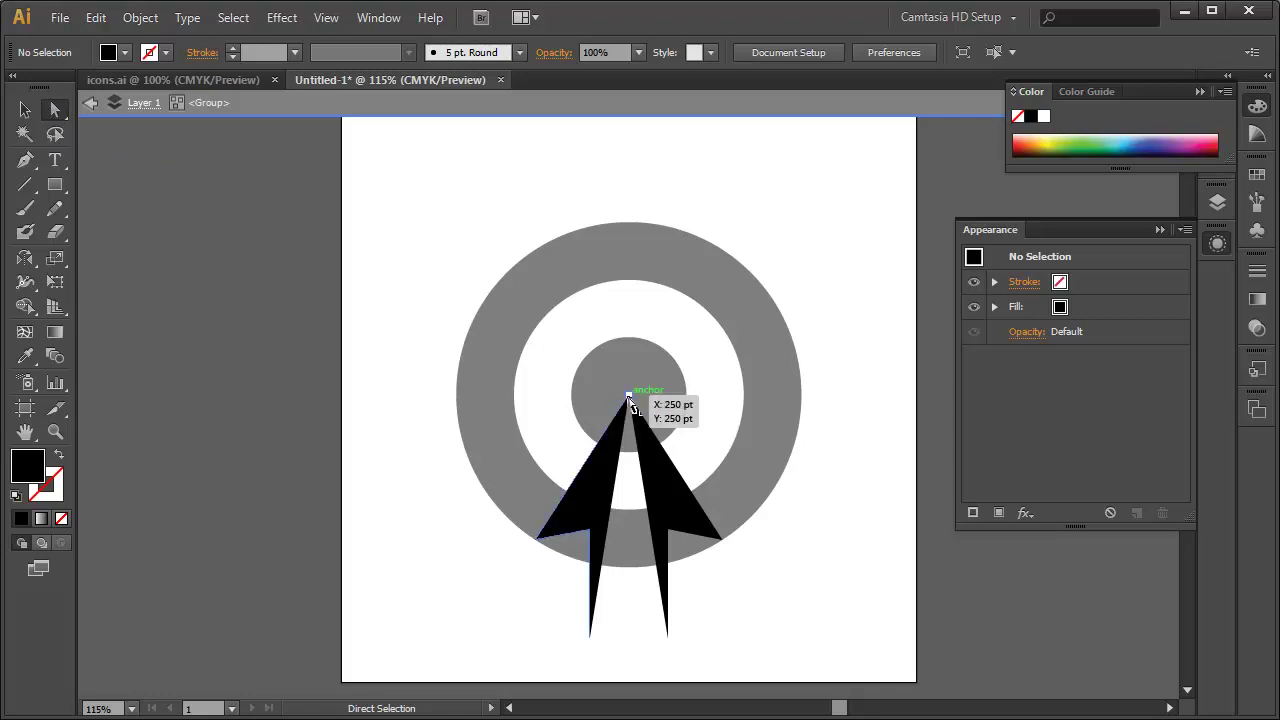
pyautogui.doubleClick(625, 393)
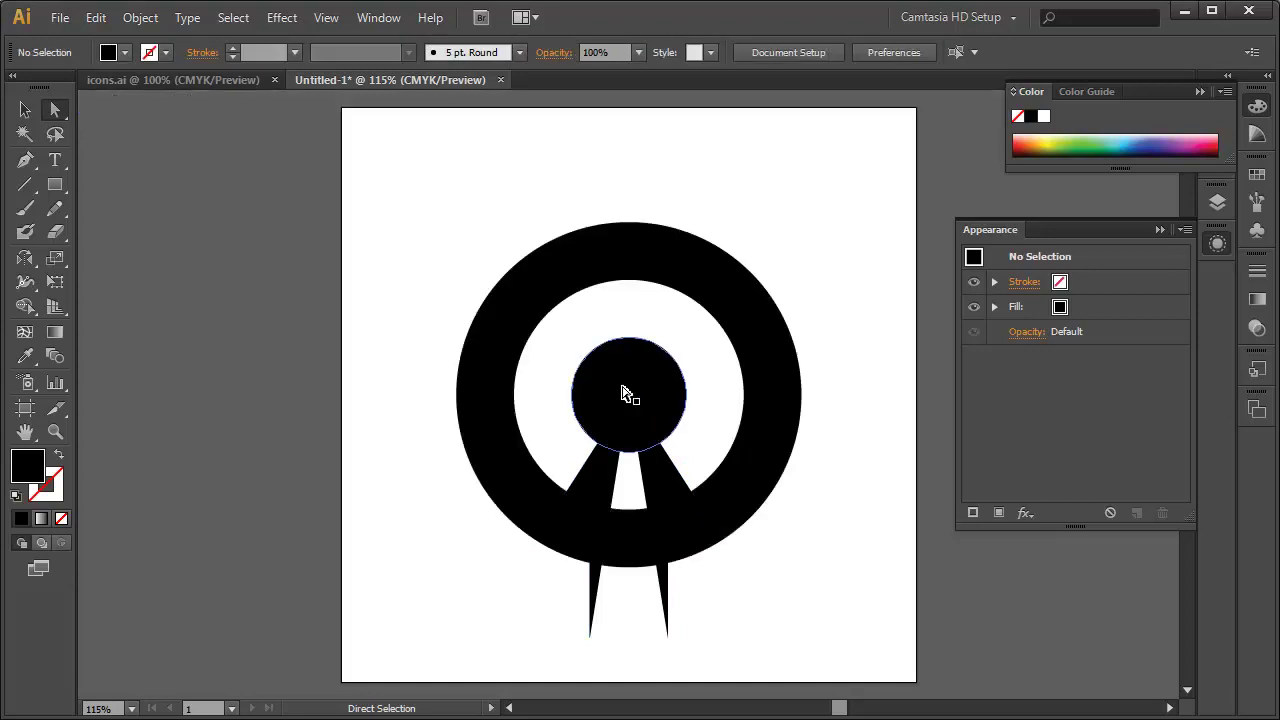
# Step: Isolate the arrow group and test whether its halves are joined by moving one tip anchor, undoing the move
pyautogui.click(660, 430)
pyautogui.click(25, 110)
pyautogui.click(417, 449)
pyautogui.click(654, 491)
pyautogui.doubleClick(654, 491)
pyautogui.click(55, 110)
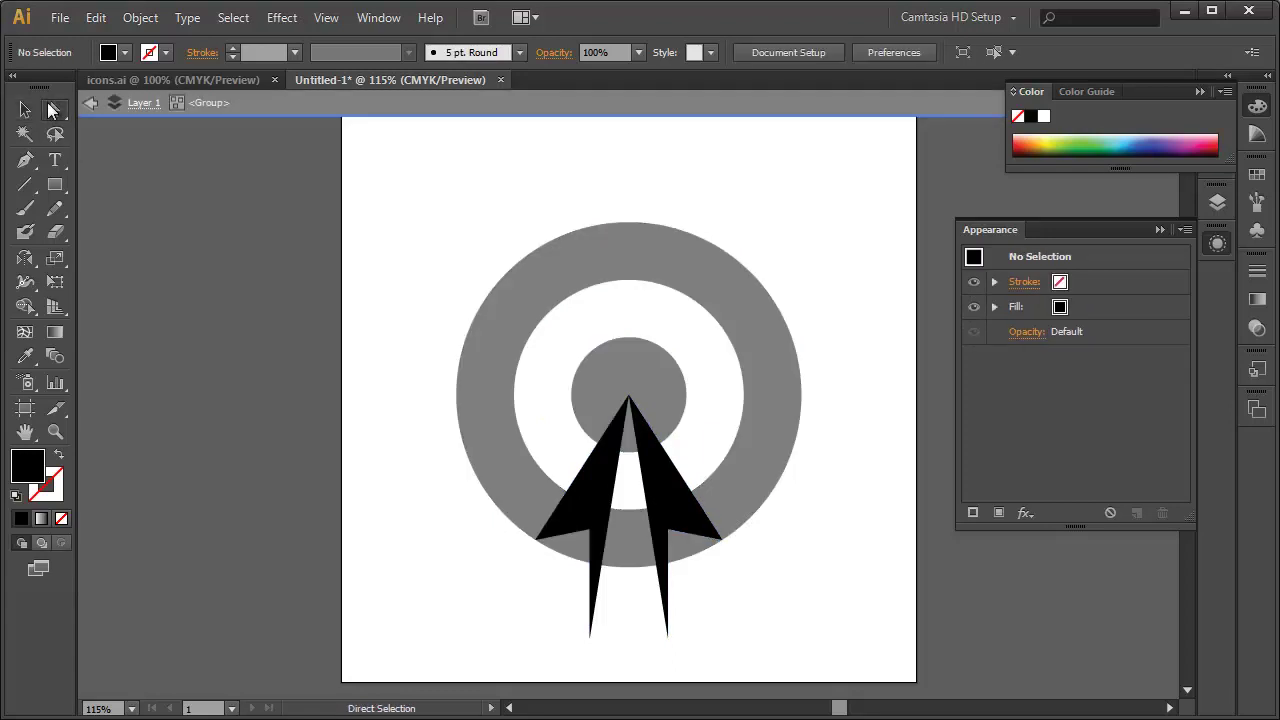
pyautogui.click(648, 430)
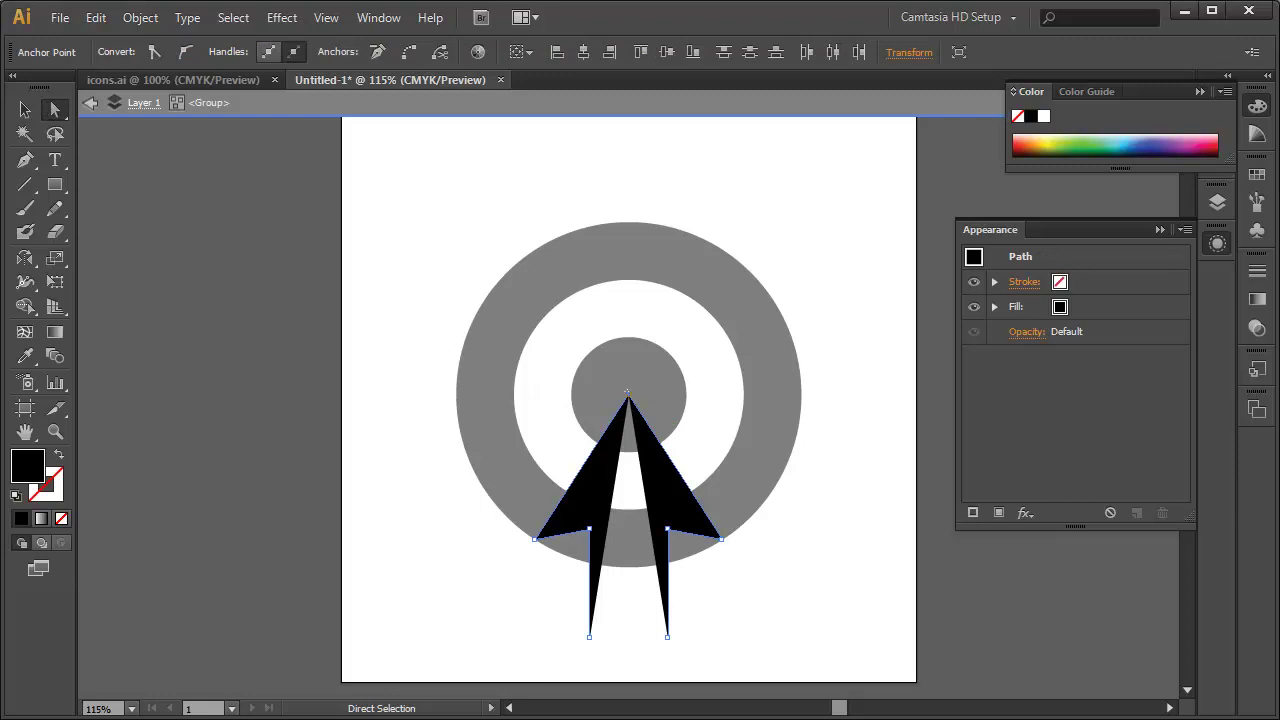
pyautogui.click(629, 399)
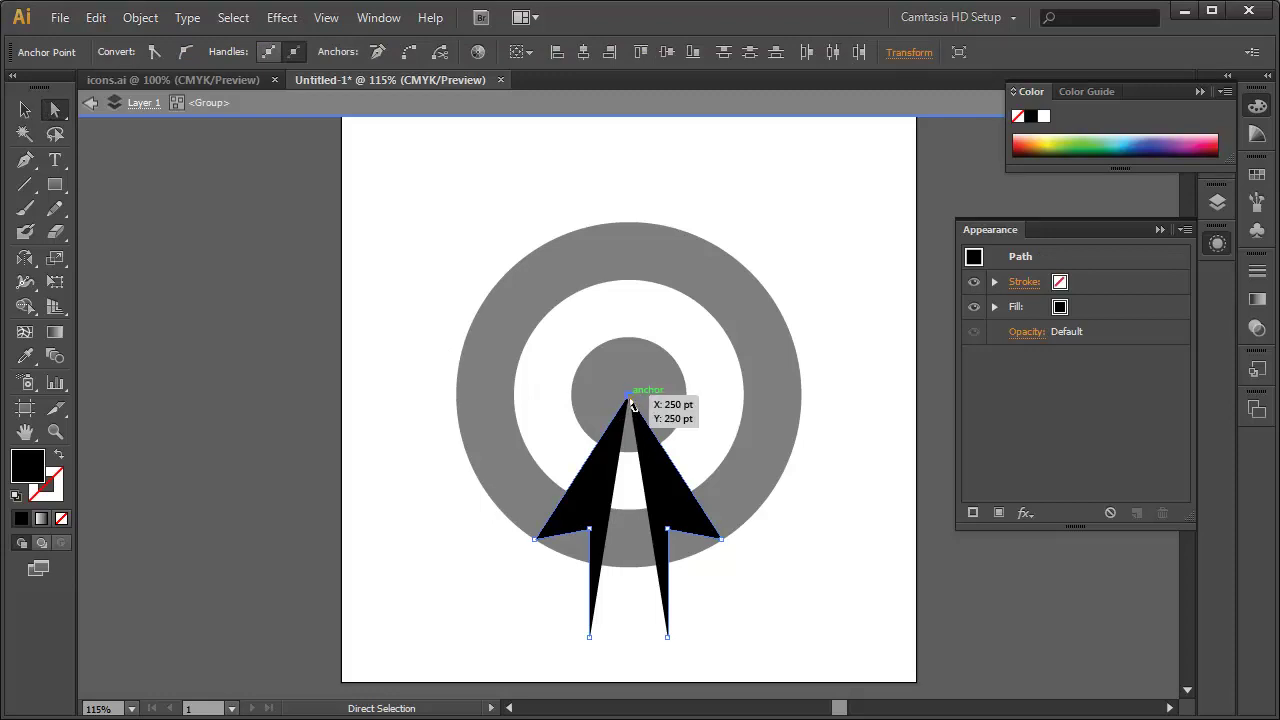
pyautogui.moveTo(631, 402); pyautogui.dragTo(667, 315)
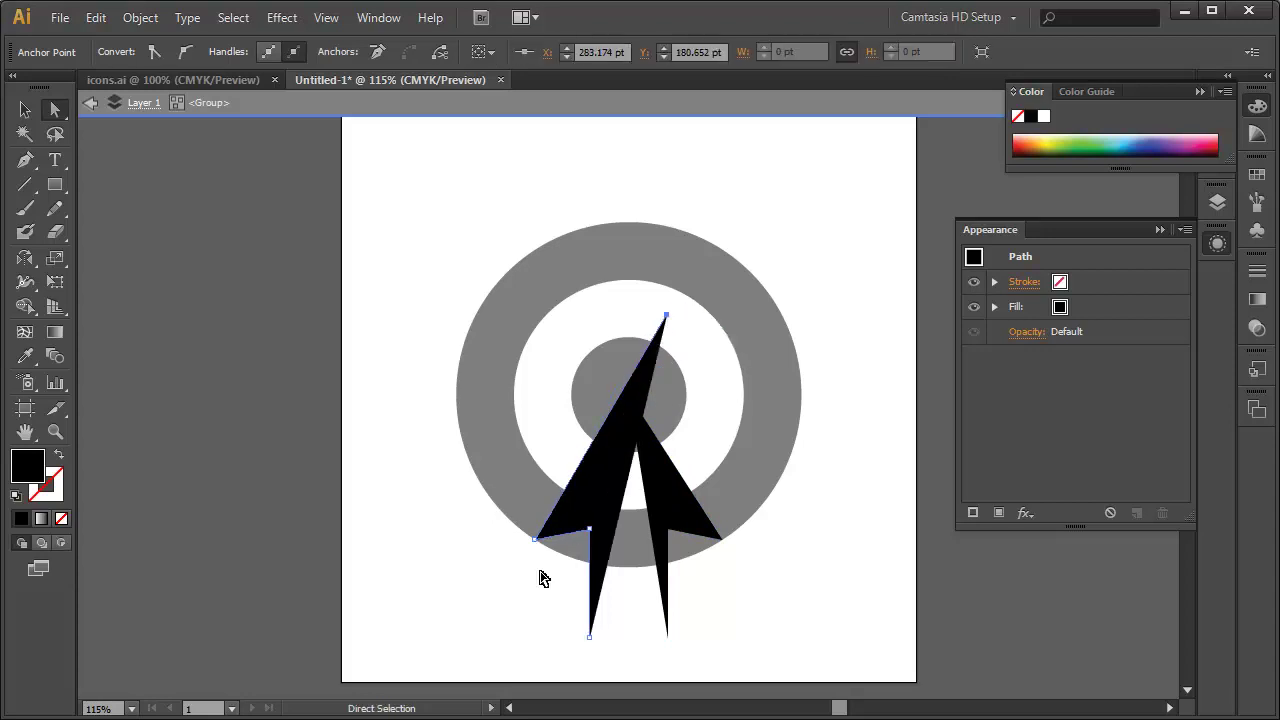
pyautogui.hotkey('ctrl', 'z')
pyautogui.press('Escape')
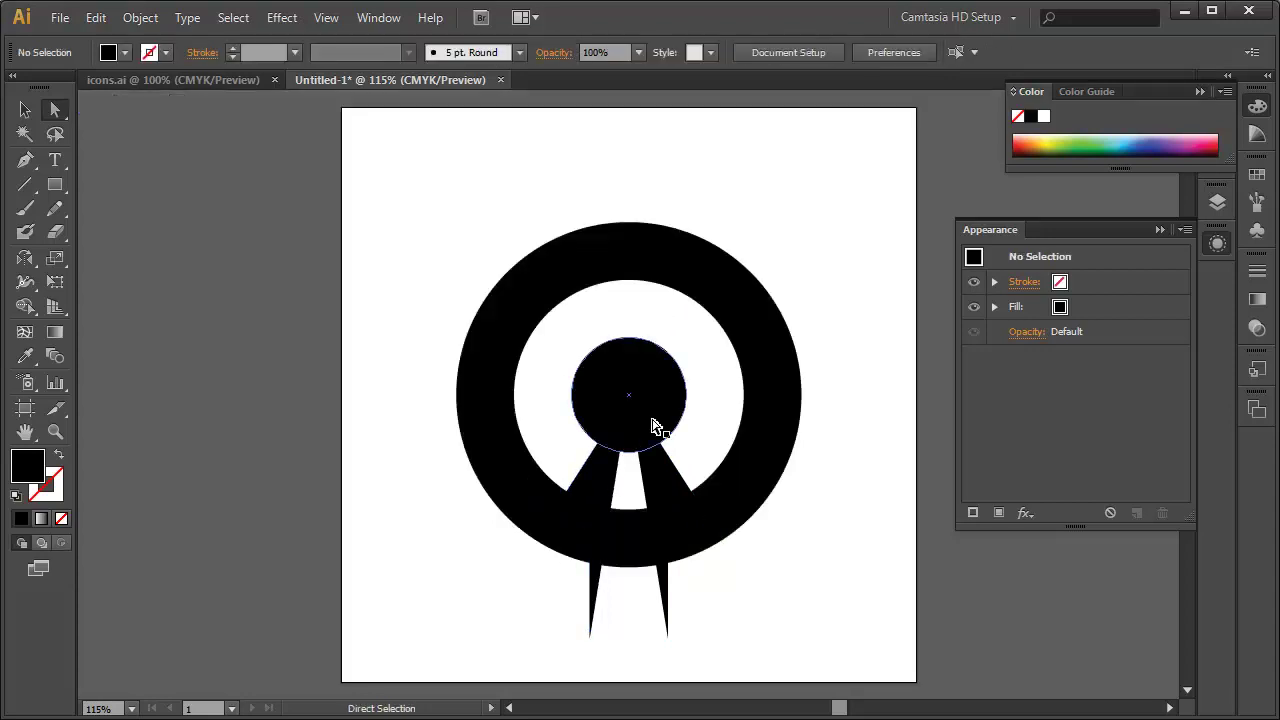
# Step: Isolate the arrow group and join the two halves at their tip anchors into one filled arrow shape
pyautogui.click(16, 111)
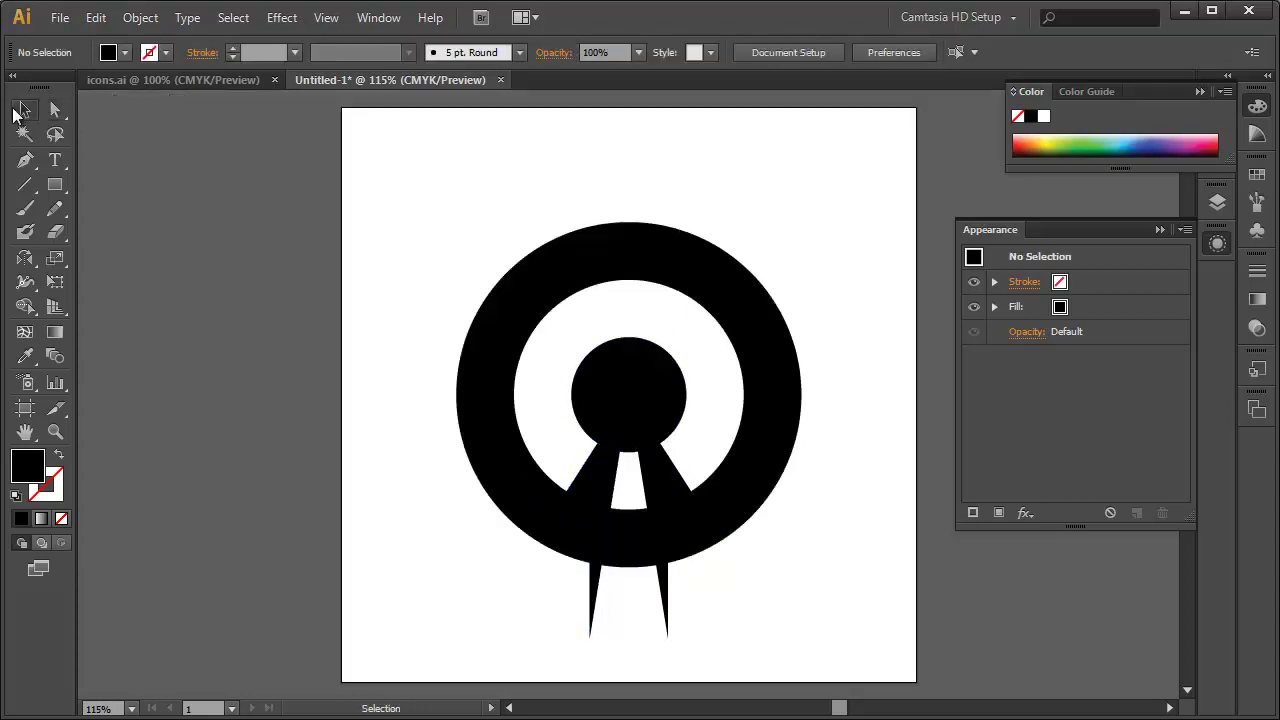
pyautogui.doubleClick(590, 598)
pyautogui.click(55, 110)
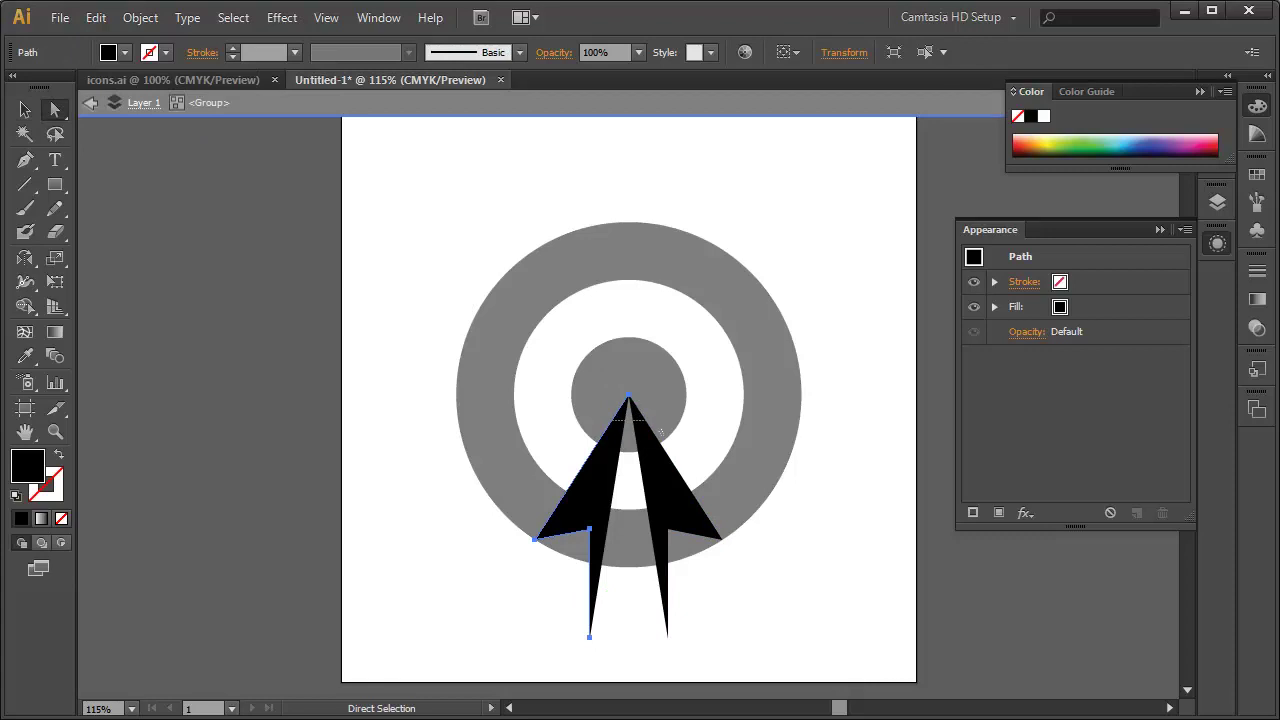
pyautogui.click(627, 399)
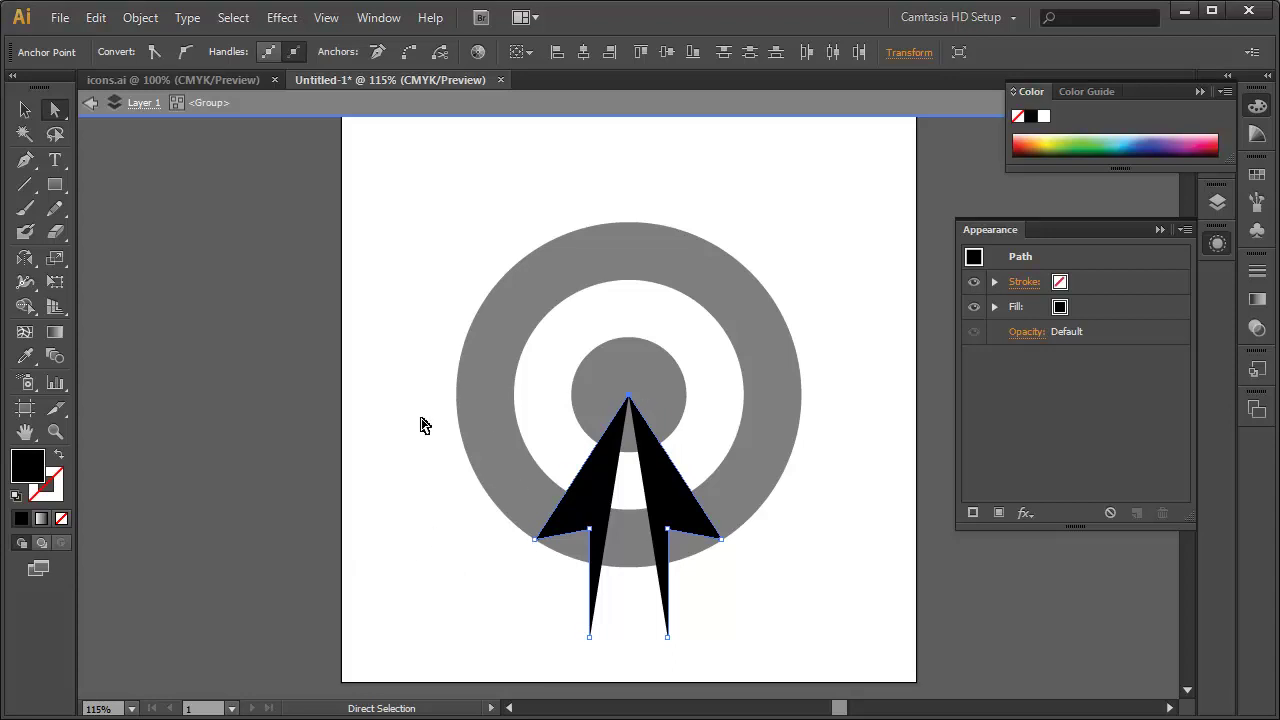
pyautogui.press('ctrl')
pyautogui.hotkey('ctrl', 'z')
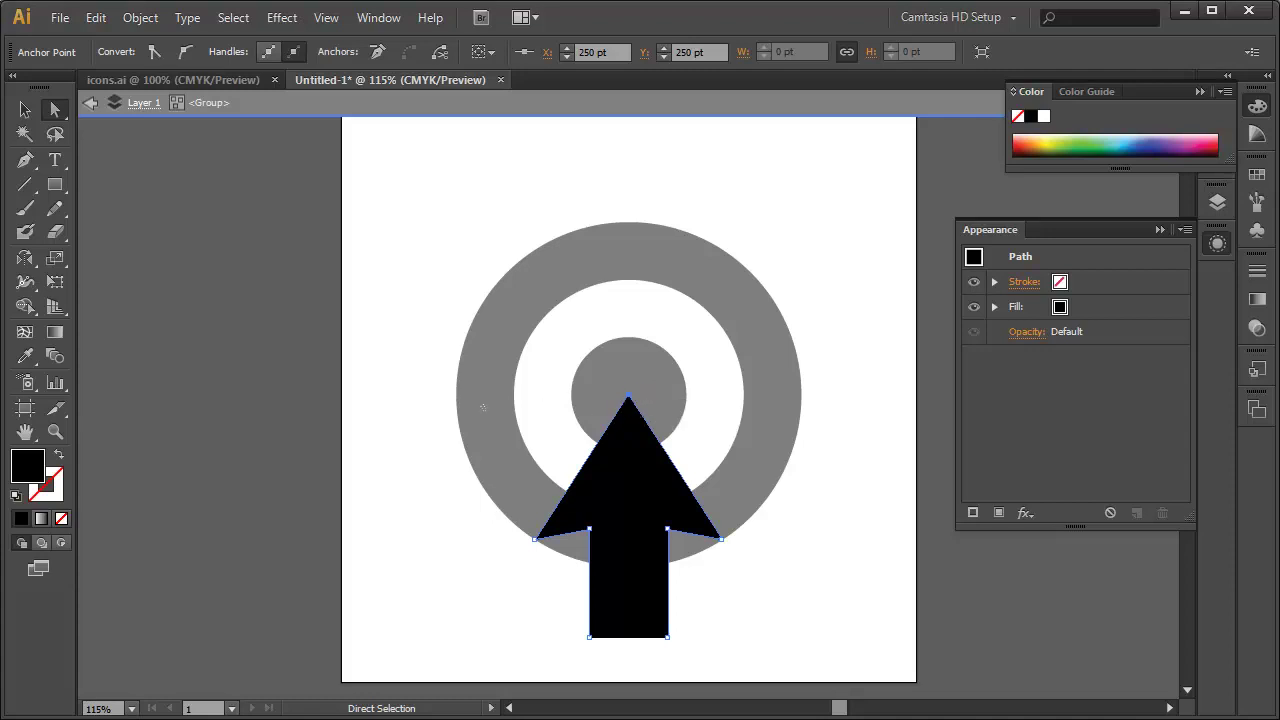
pyautogui.doubleClick(427, 280)
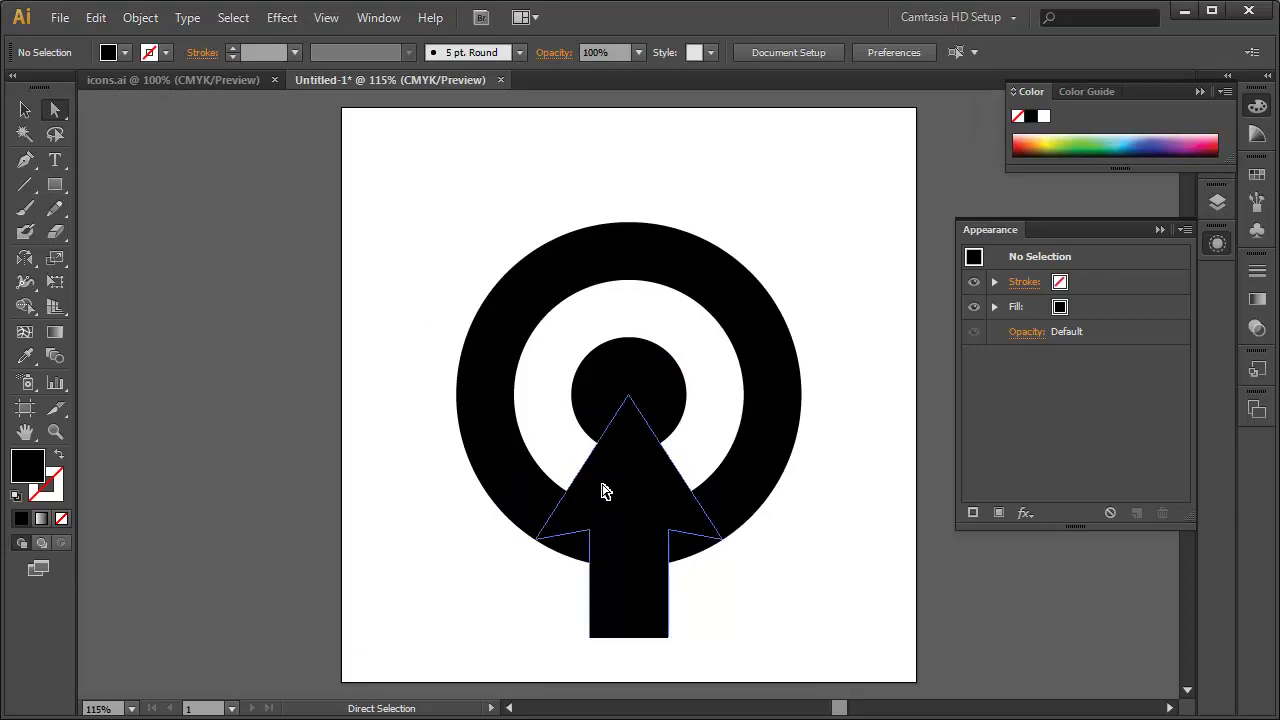
# Step: Test the joined arrow tip by moving its anchor inside the isolated group, and undo the move
pyautogui.click(25, 110)
pyautogui.doubleClick(602, 591)
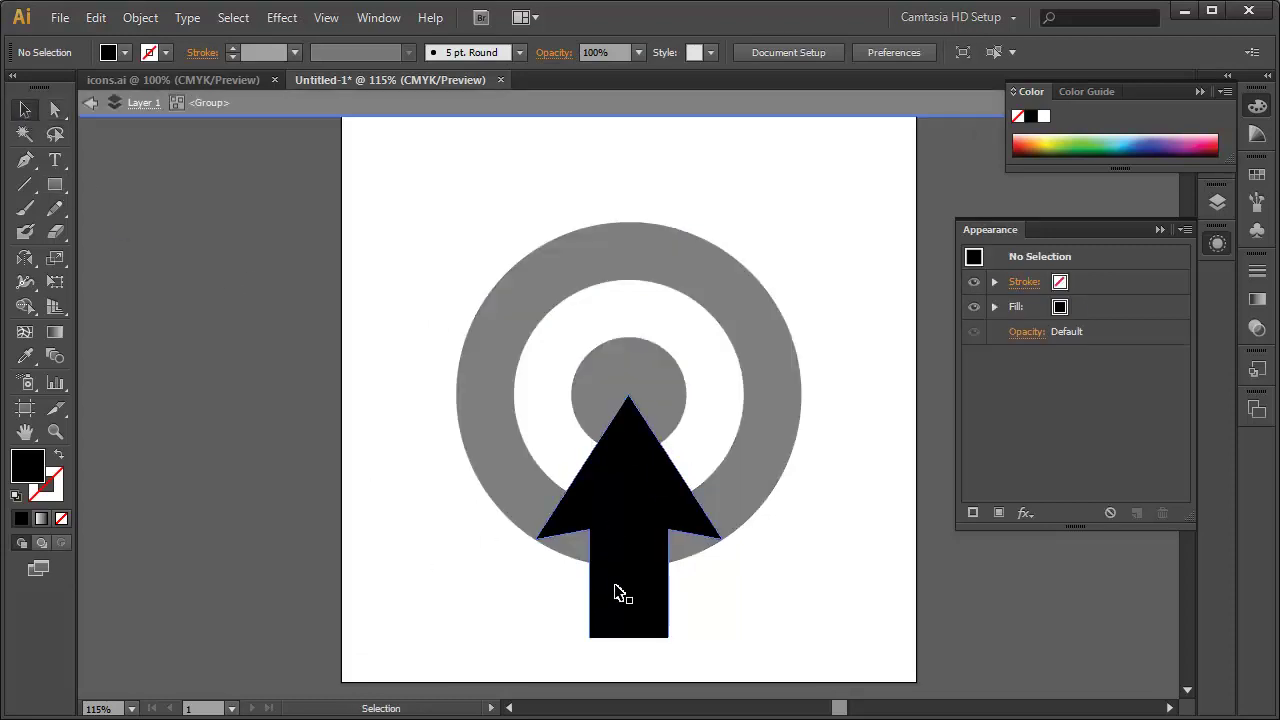
pyautogui.click(628, 397)
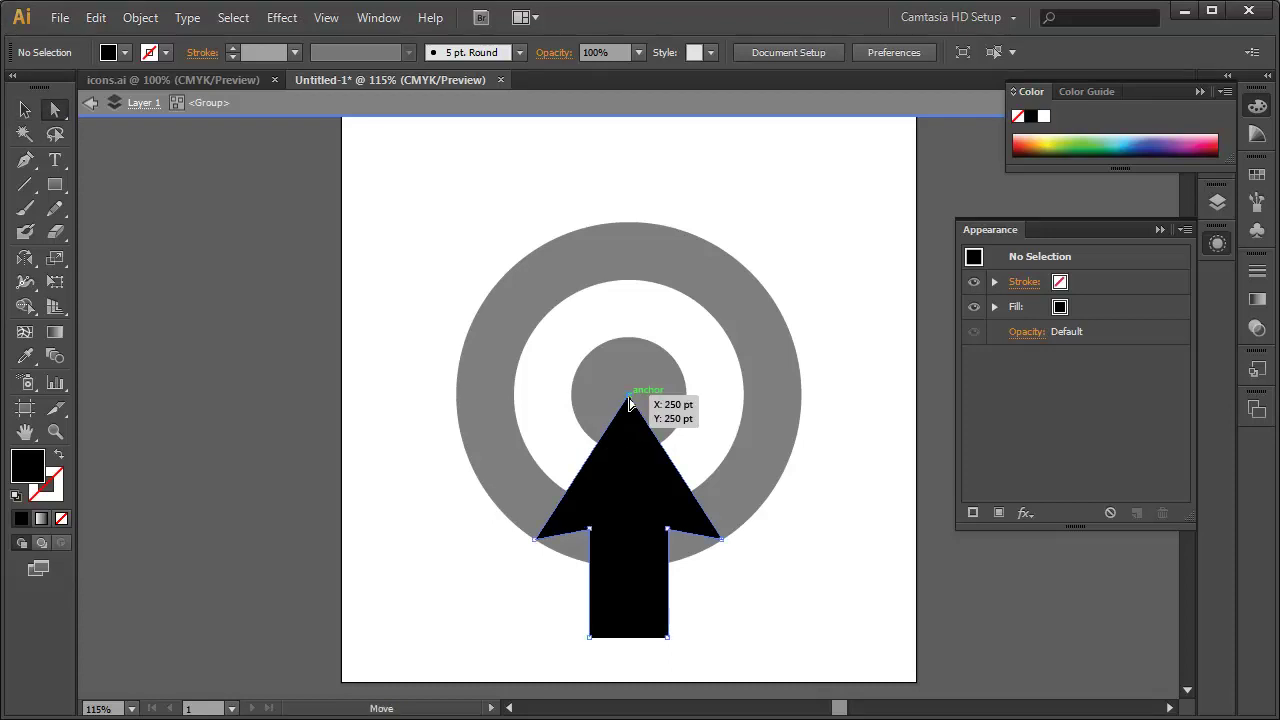
pyautogui.moveTo(628, 397); pyautogui.dragTo(490, 364)
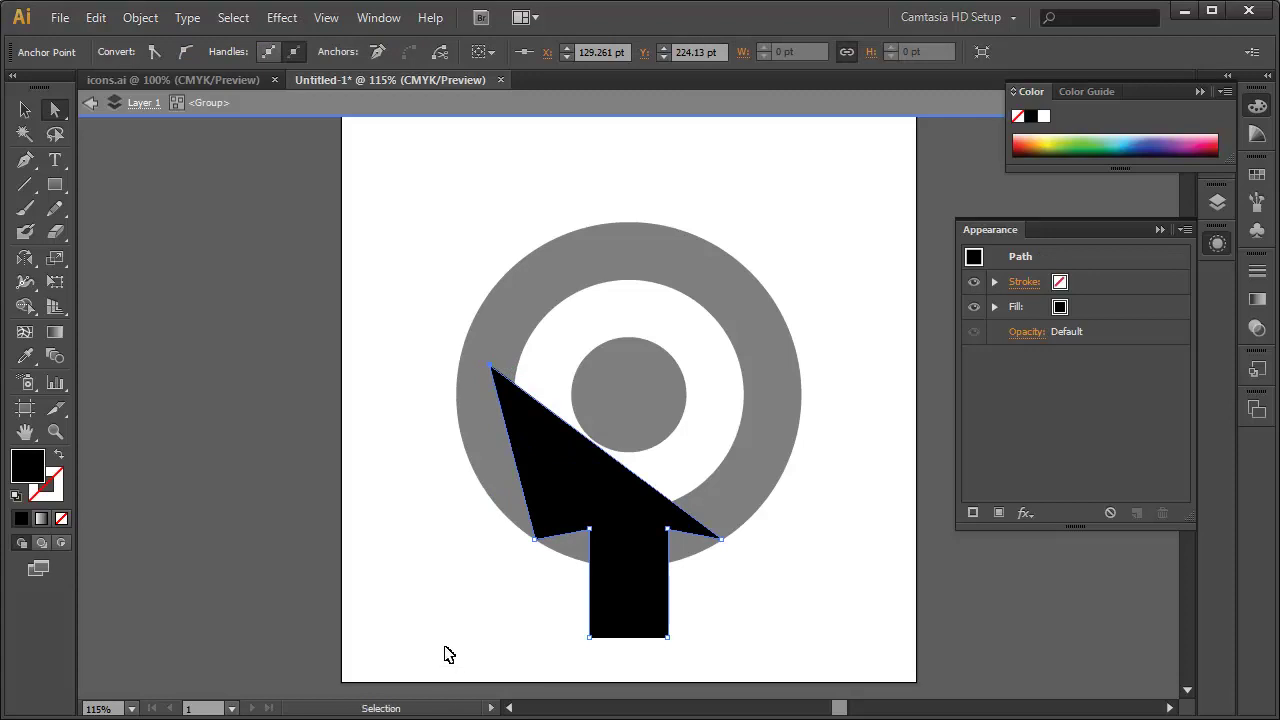
pyautogui.hotkey('ctrl', 'z')
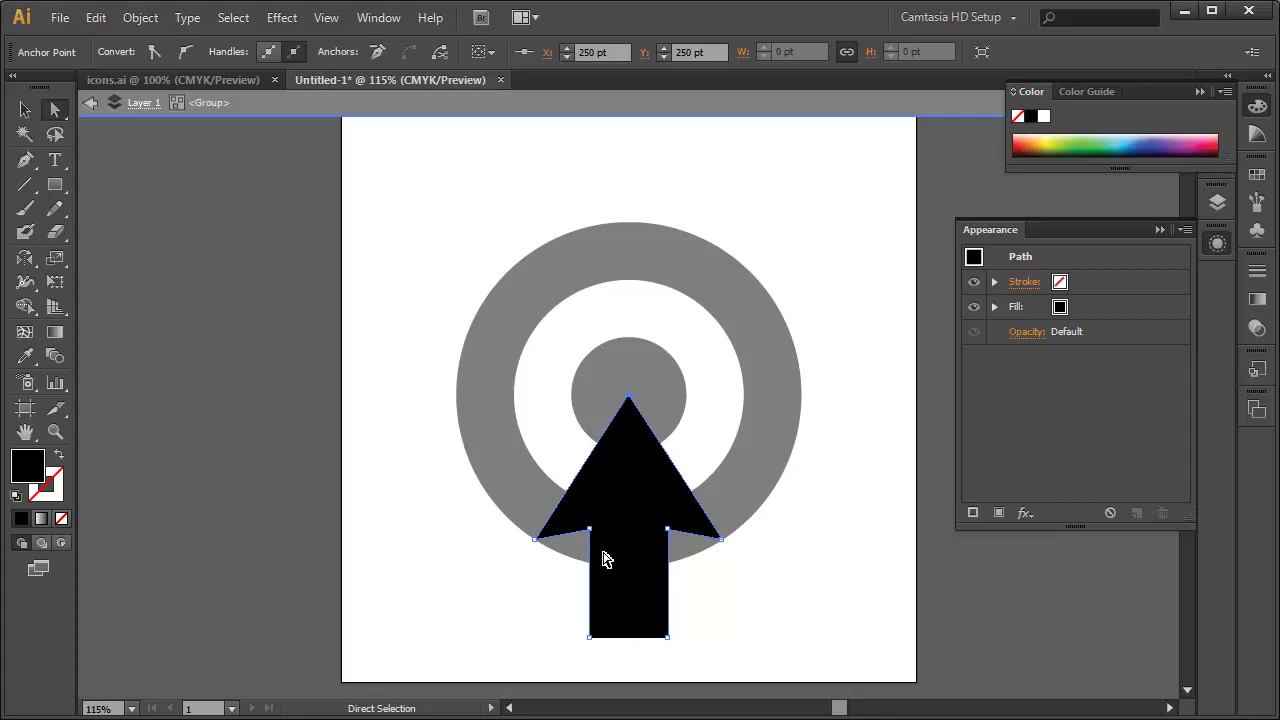
pyautogui.doubleClick(552, 628)
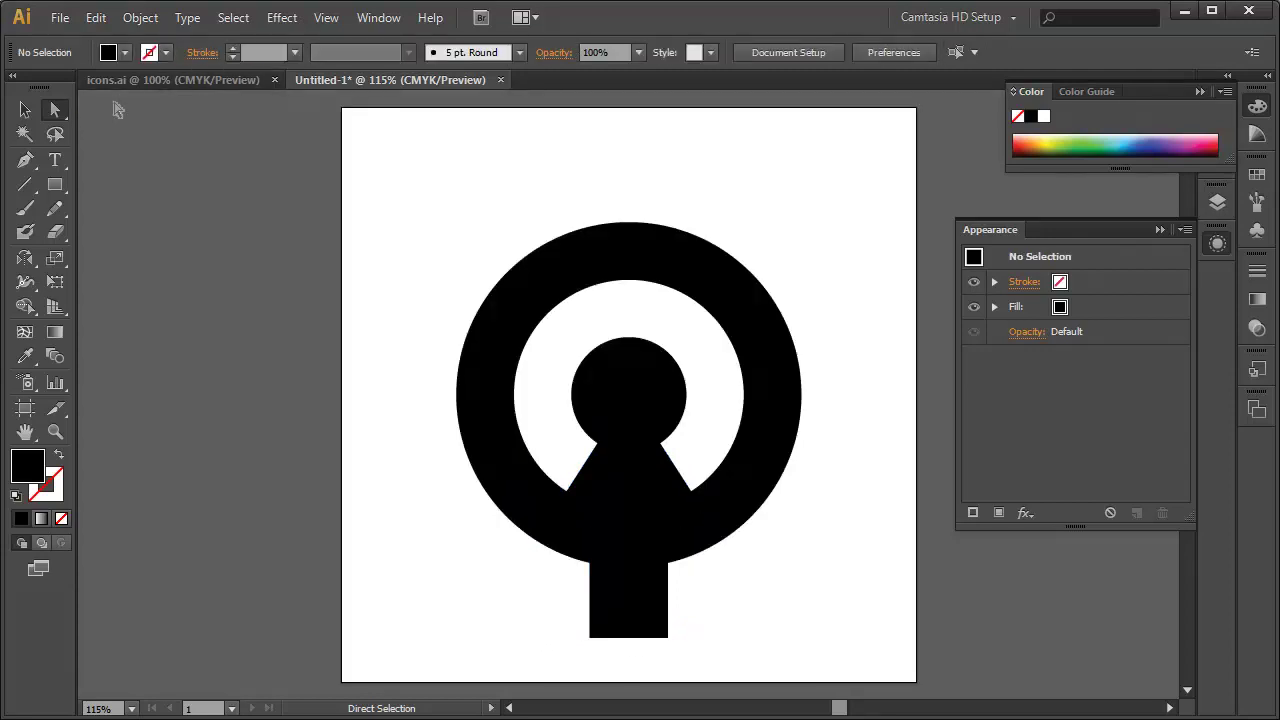
# Step: Isolate the arrow group, select the two anchors at the shaft's lower end, and leave isolation mode
pyautogui.click(37, 114)
pyautogui.doubleClick(646, 556)
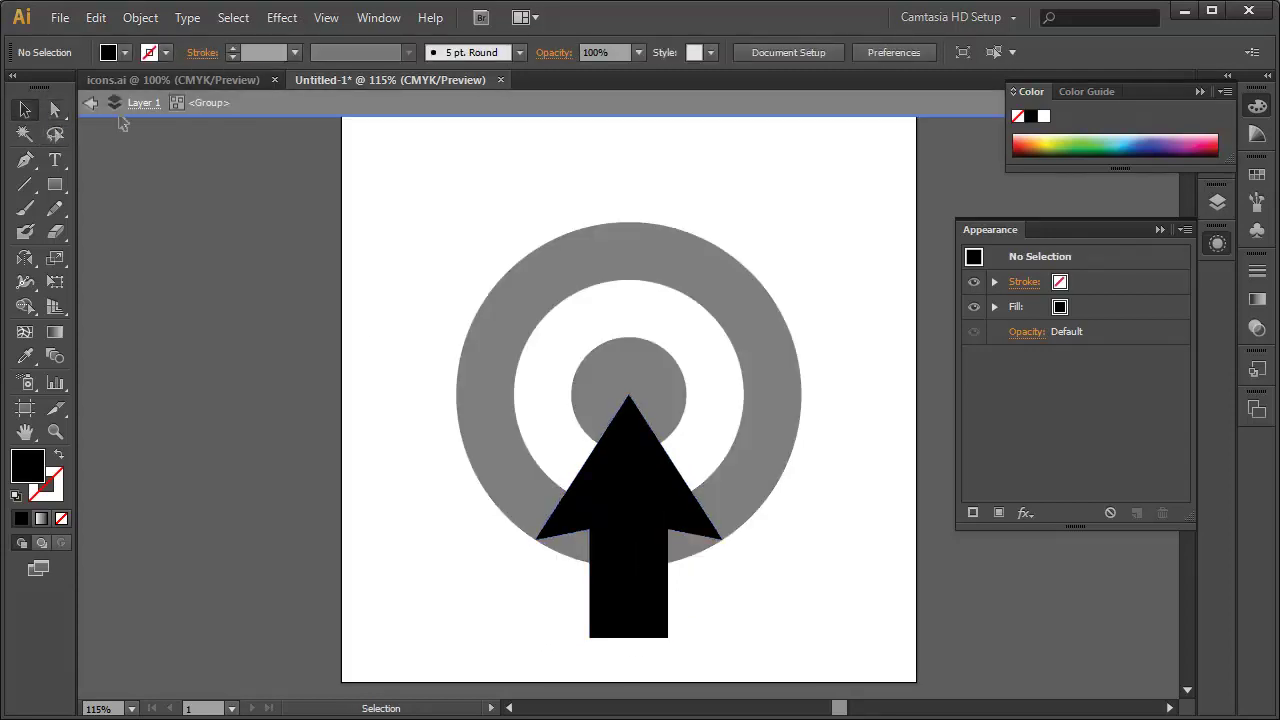
pyautogui.click(55, 110)
pyautogui.moveTo(552, 614); pyautogui.dragTo(705, 672)
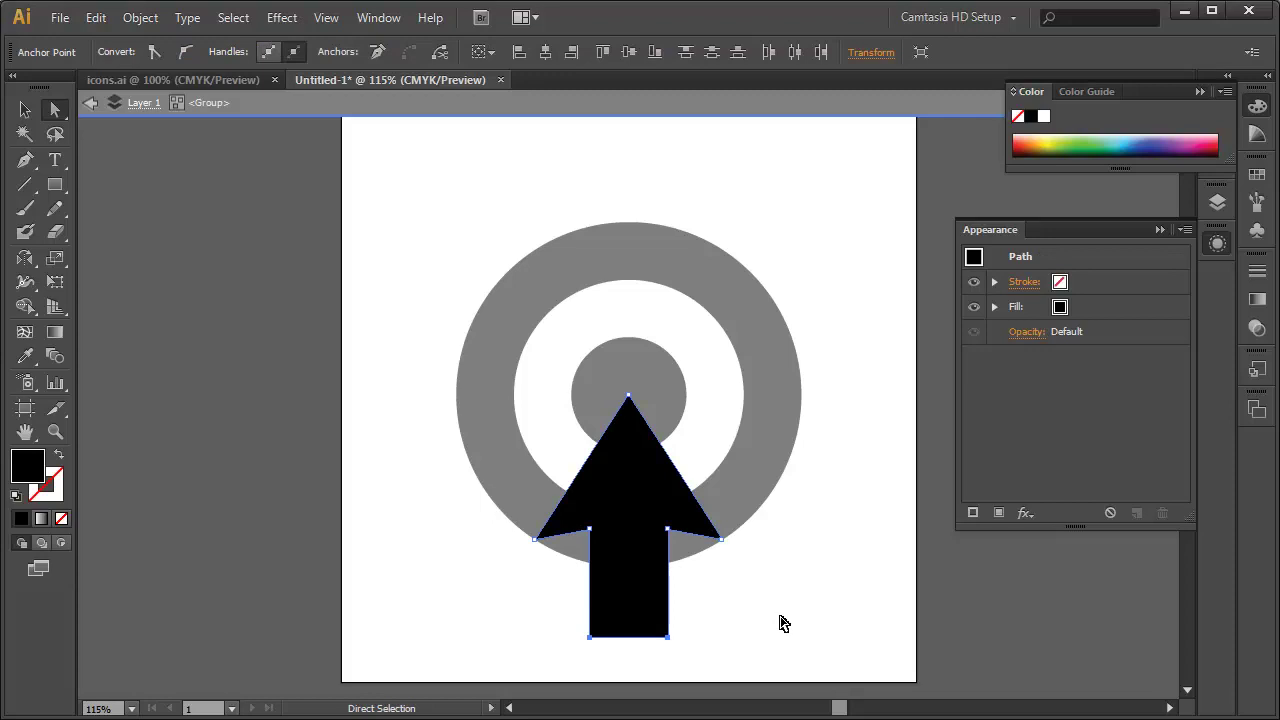
pyautogui.click(25, 110)
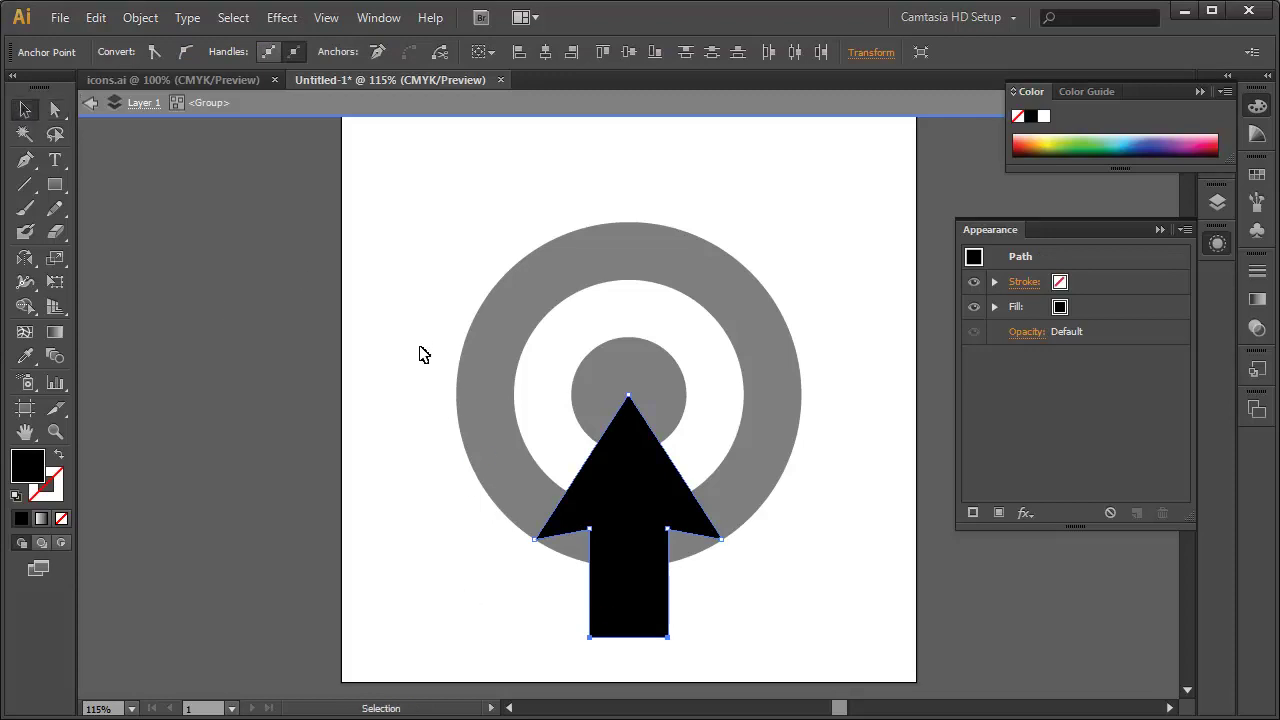
pyautogui.doubleClick(455, 252)
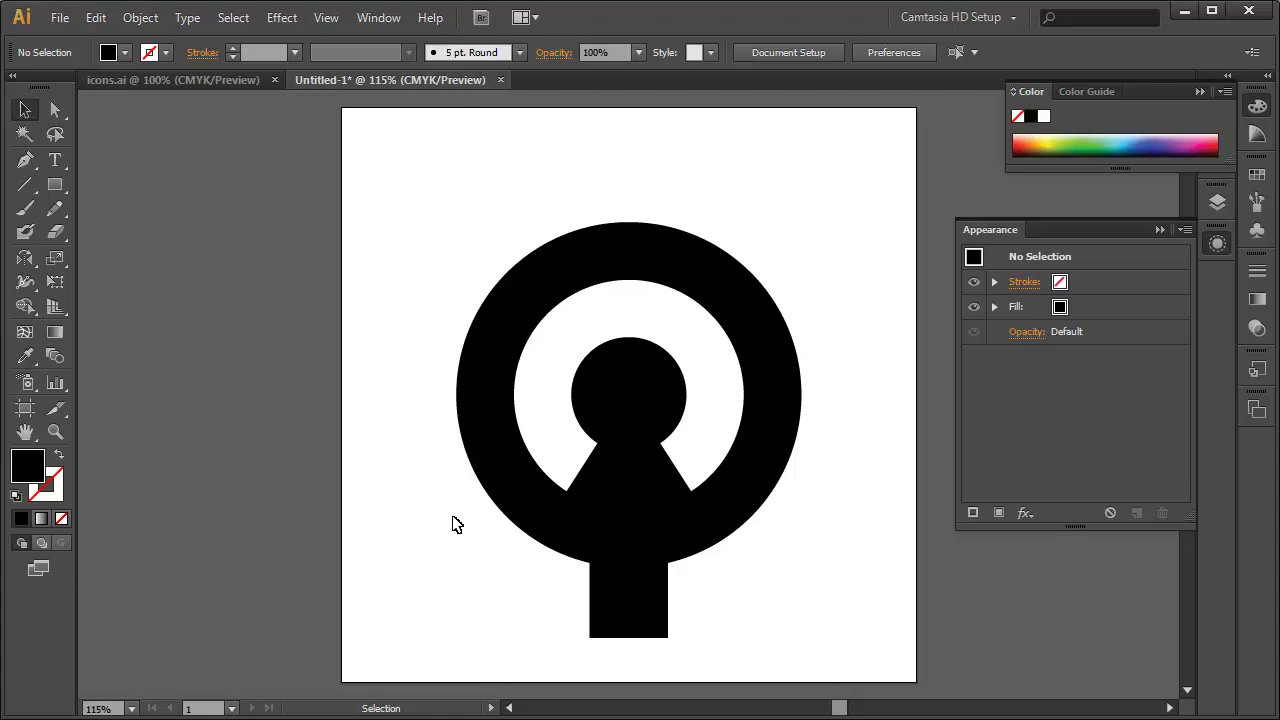
# Step: Ungroup the arrow so it is a standalone path, and reselect it to check
pyautogui.click(609, 623)
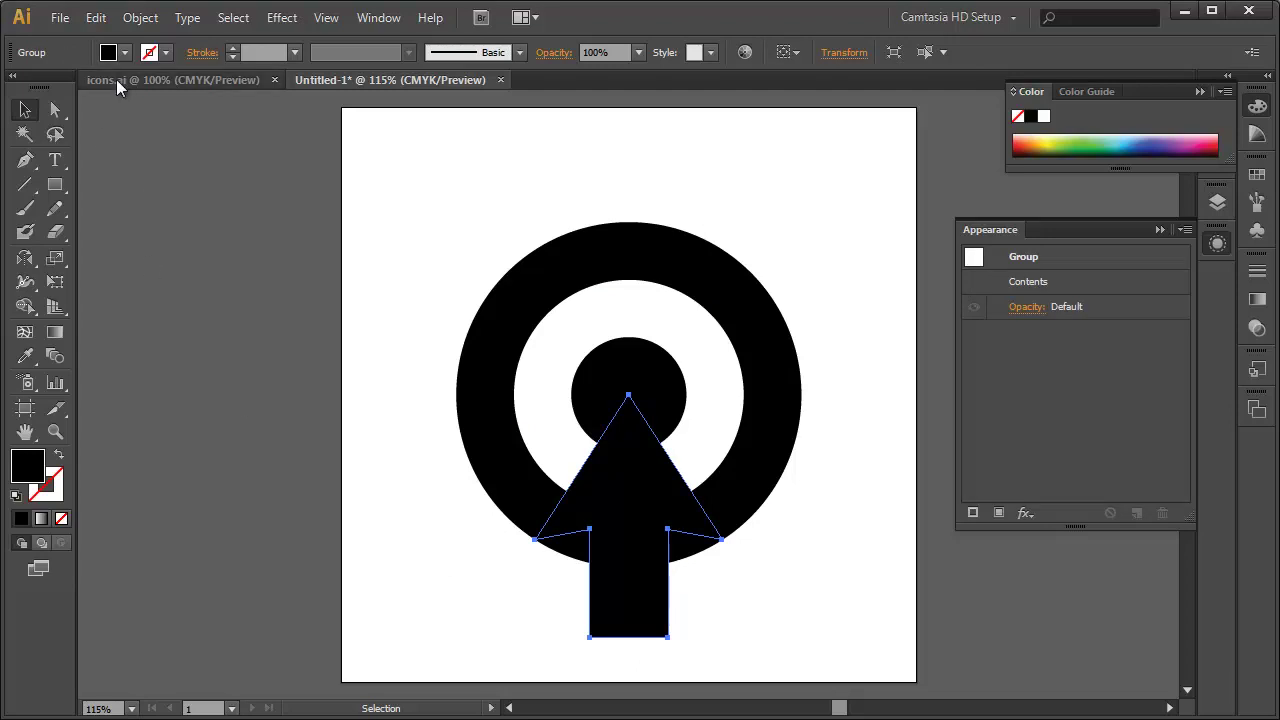
pyautogui.click(141, 22)
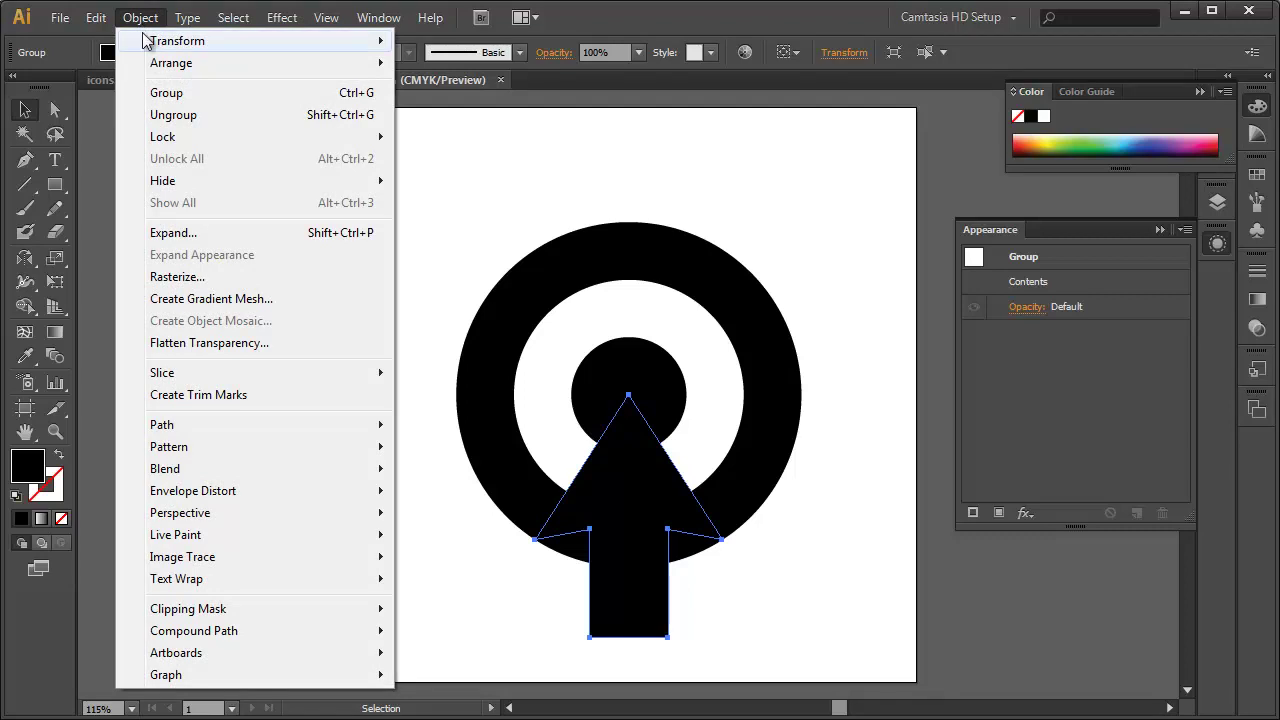
pyautogui.click(268, 116)
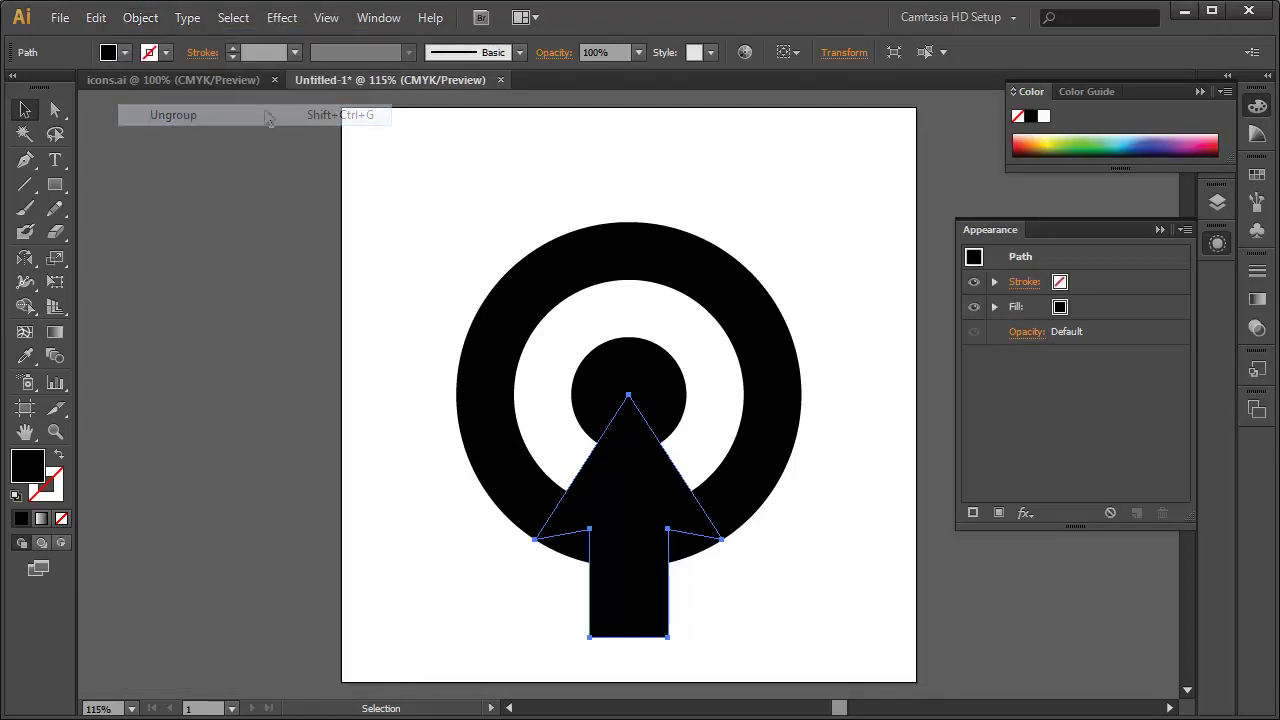
pyautogui.click(388, 352)
pyautogui.click(614, 512)
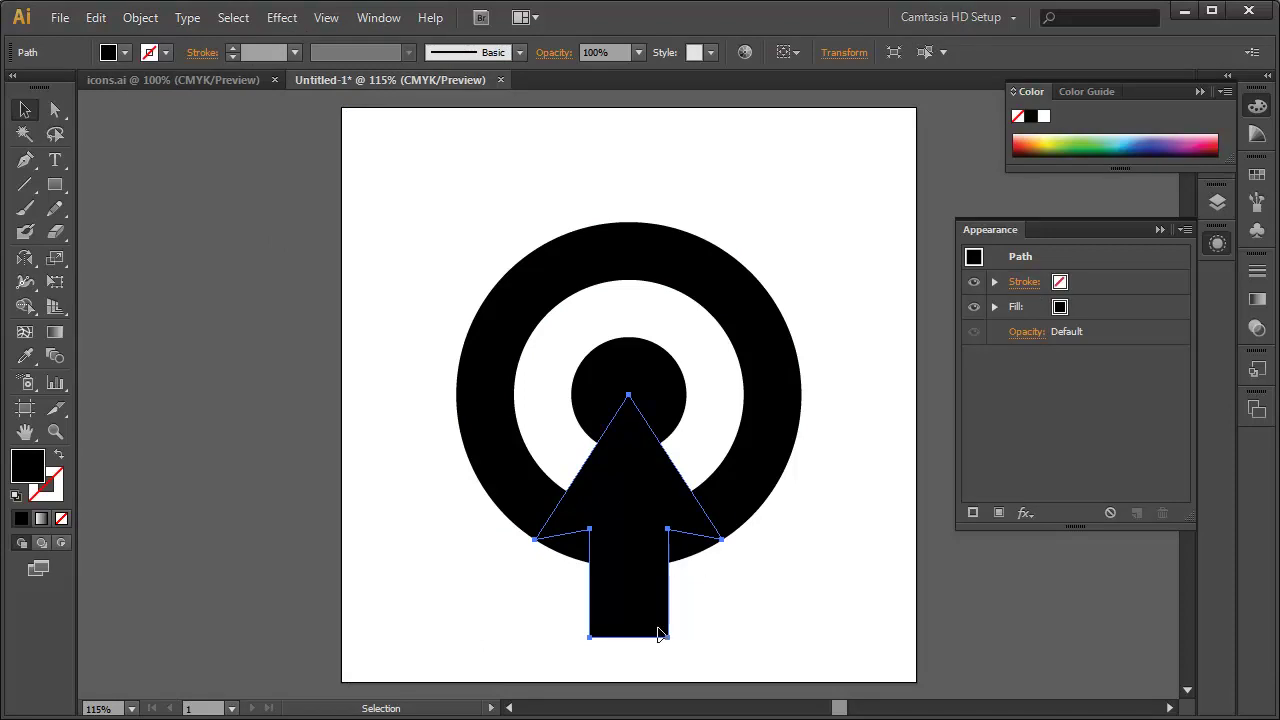
pyautogui.click(482, 627)
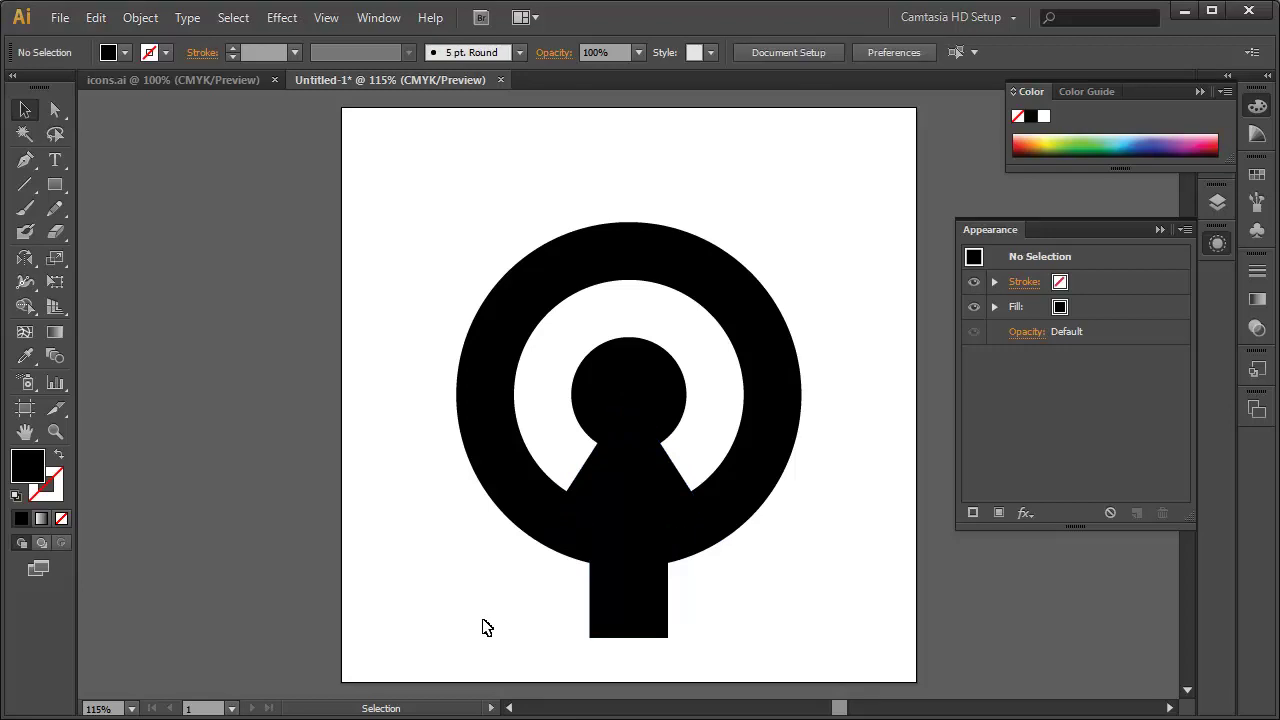
pyautogui.click(594, 608)
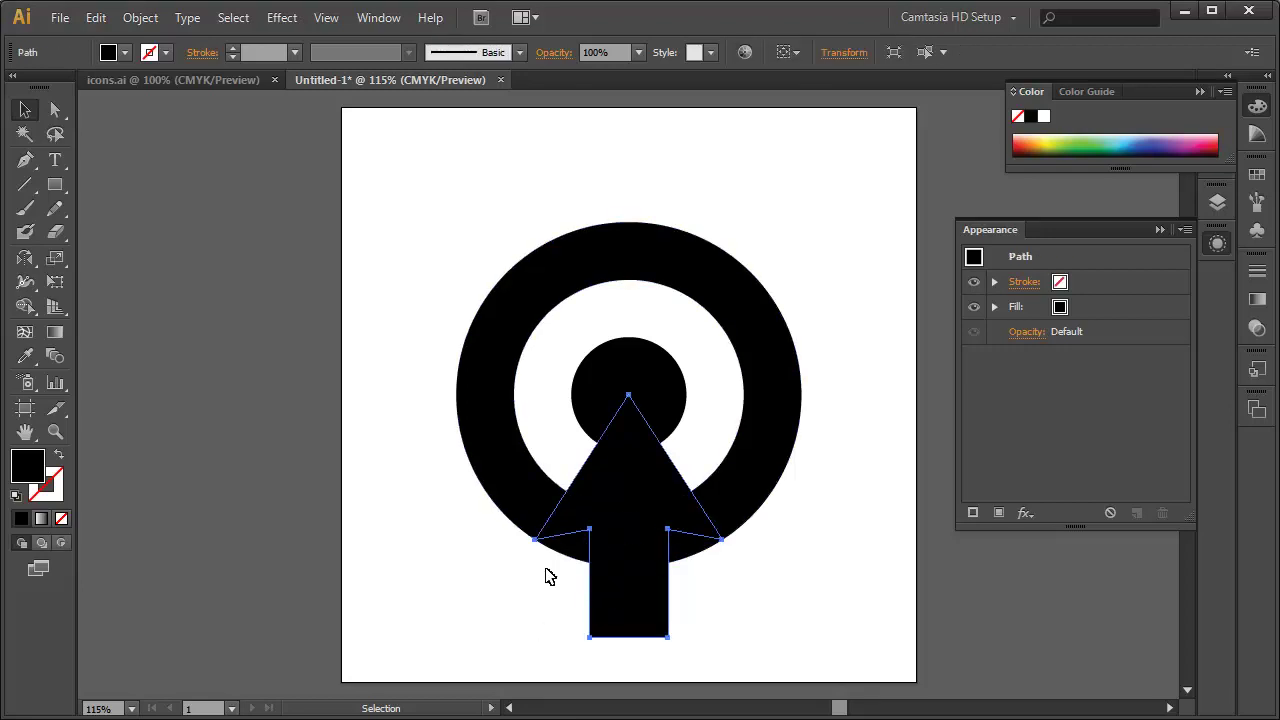
# Step: Select the arrow shaft's four anchors and narrow the shaft symmetrically to about 63 pt wide with Free Transform
pyautogui.click(494, 591)
pyautogui.press('a')
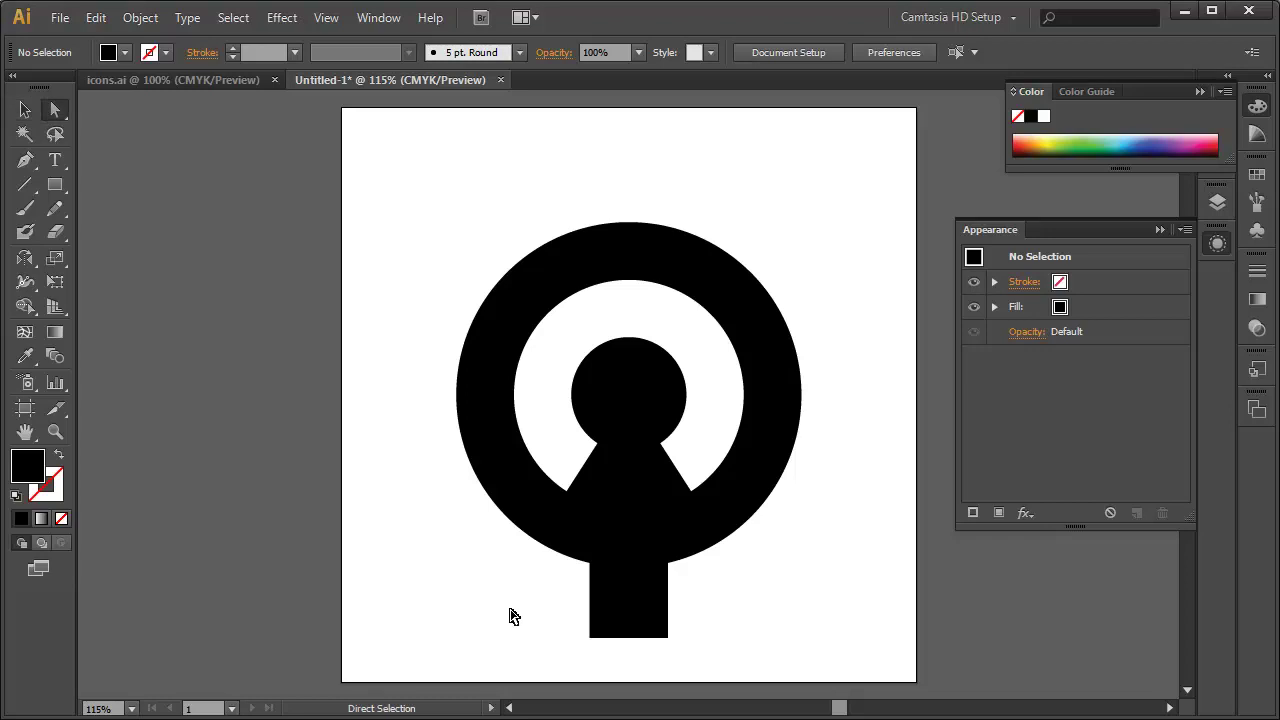
pyautogui.click(592, 638)
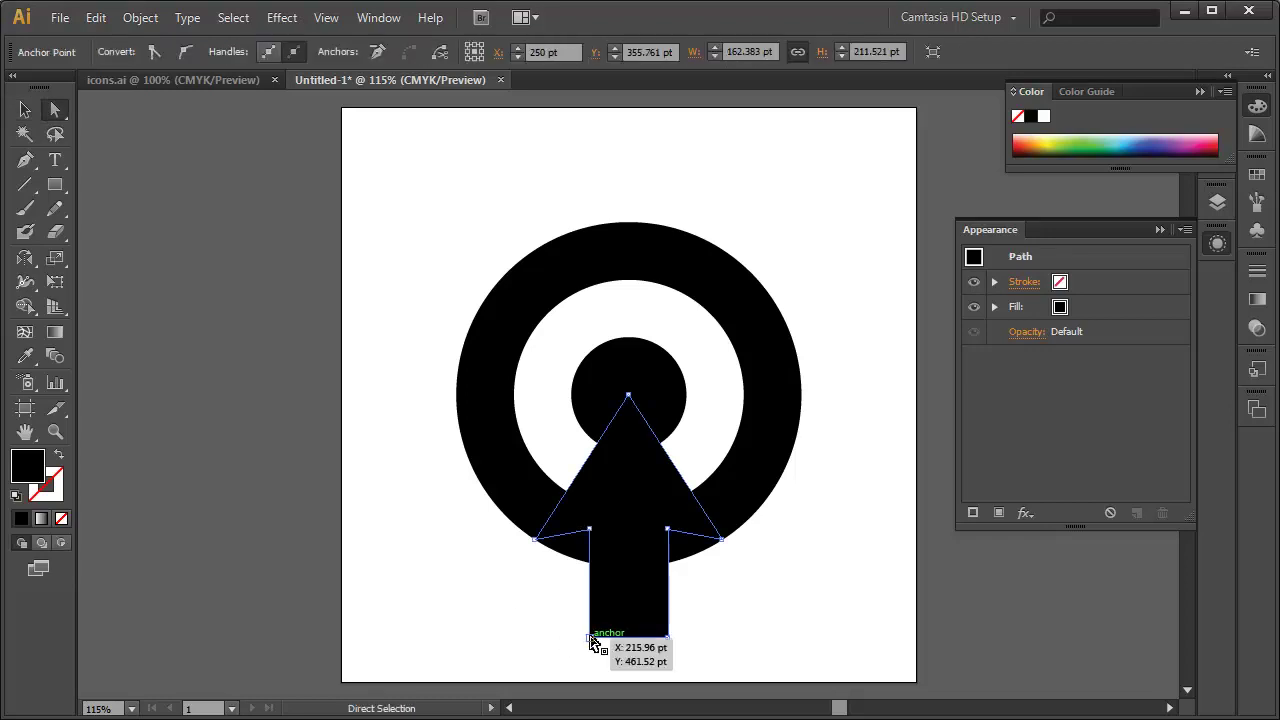
pyautogui.keyDown('shift'); pyautogui.click(667, 637); pyautogui.keyUp('shift')
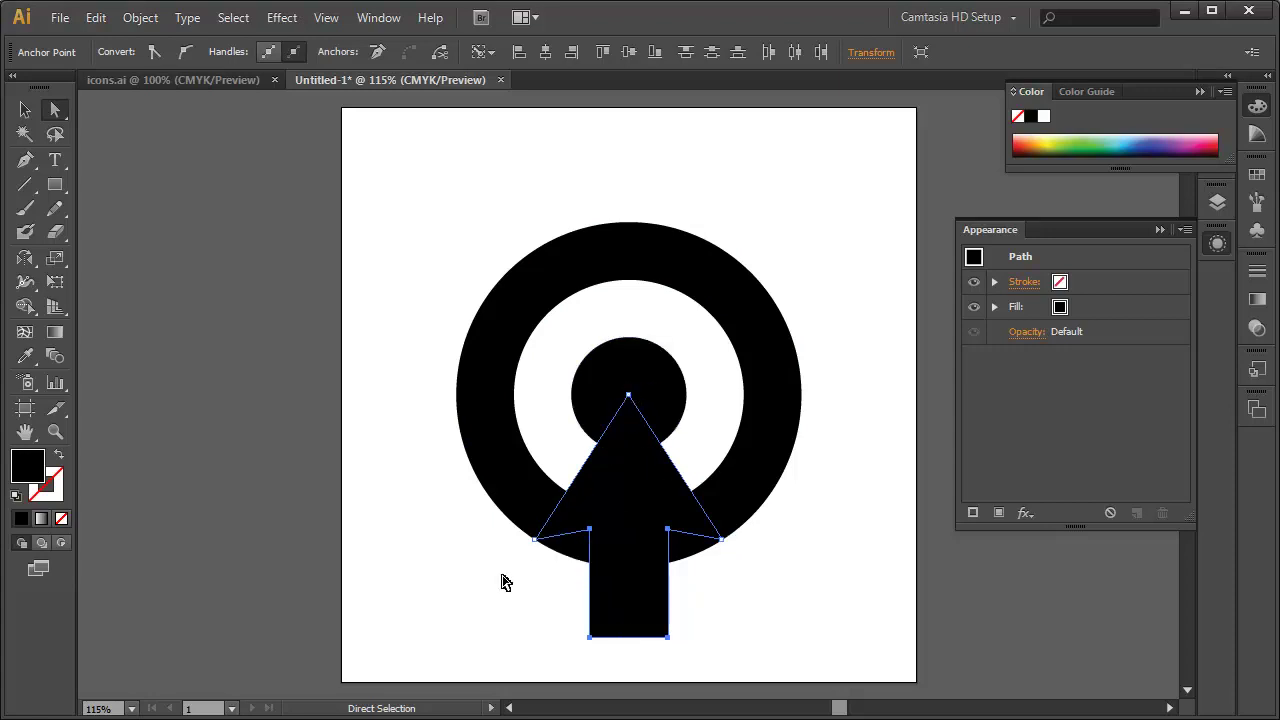
pyautogui.press('e')
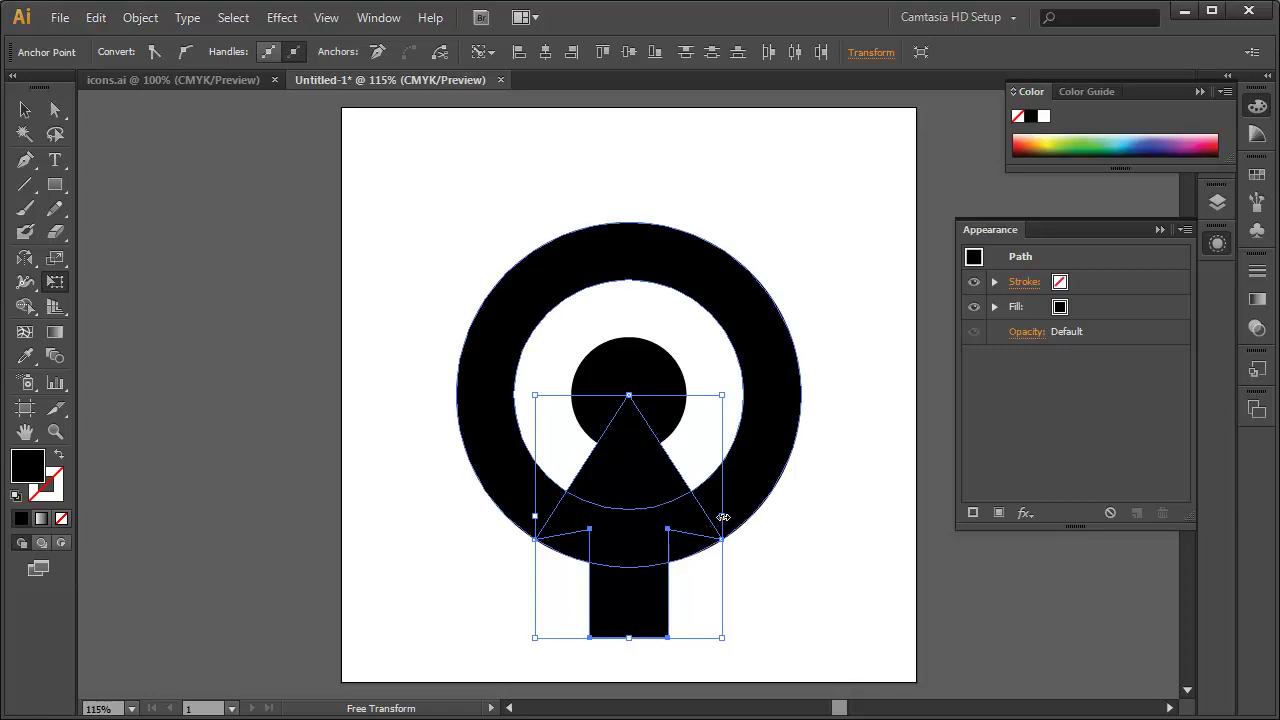
pyautogui.moveTo(723, 517)
pyautogui.mouseDown()
pyautogui.moveTo(686, 517)
pyautogui.moveTo(760, 513)
pyautogui.moveTo(675, 512)
pyautogui.moveTo(695, 588)
pyautogui.moveTo(748, 514)
pyautogui.moveTo(703, 514)
pyautogui.moveTo(757, 513)
pyautogui.moveTo(690, 517)
pyautogui.moveTo(745, 515)
pyautogui.moveTo(706, 518)
pyautogui.moveTo(722, 518)
pyautogui.mouseUp()
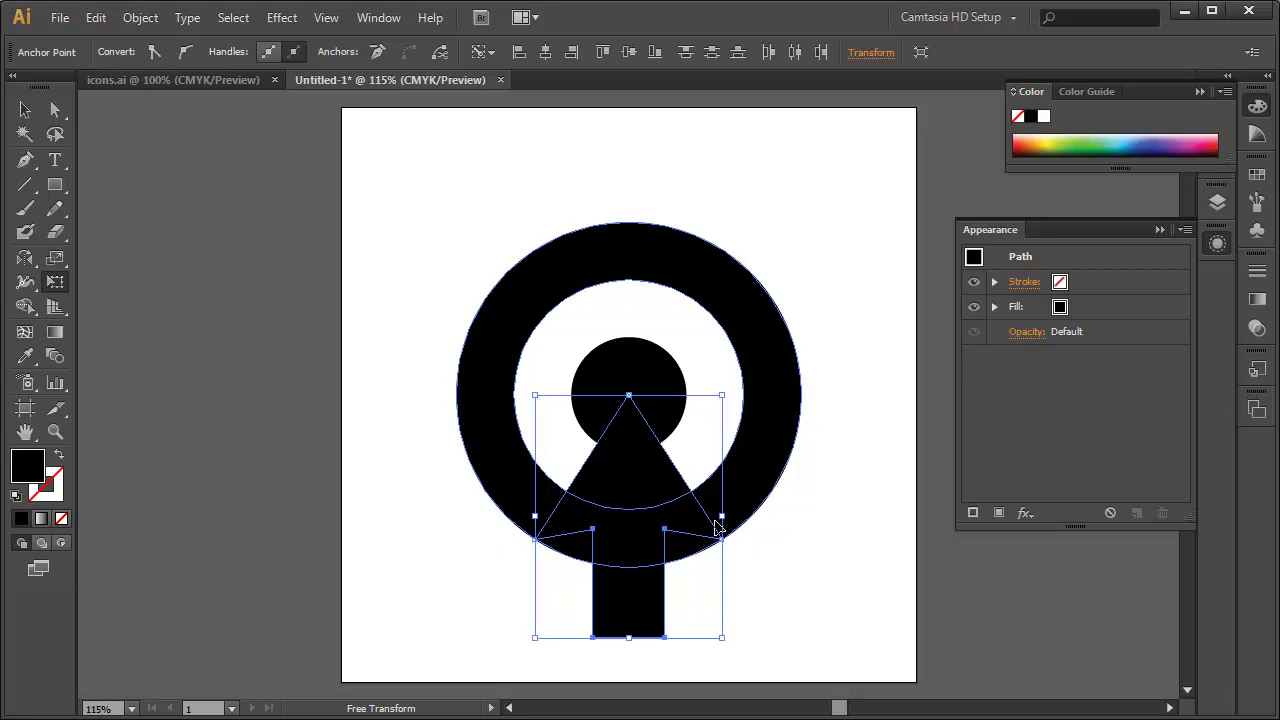
# Step: Lengthen the arrow's shaft by selecting its two lower-end anchors and nudging them downward together
pyautogui.click(55, 110)
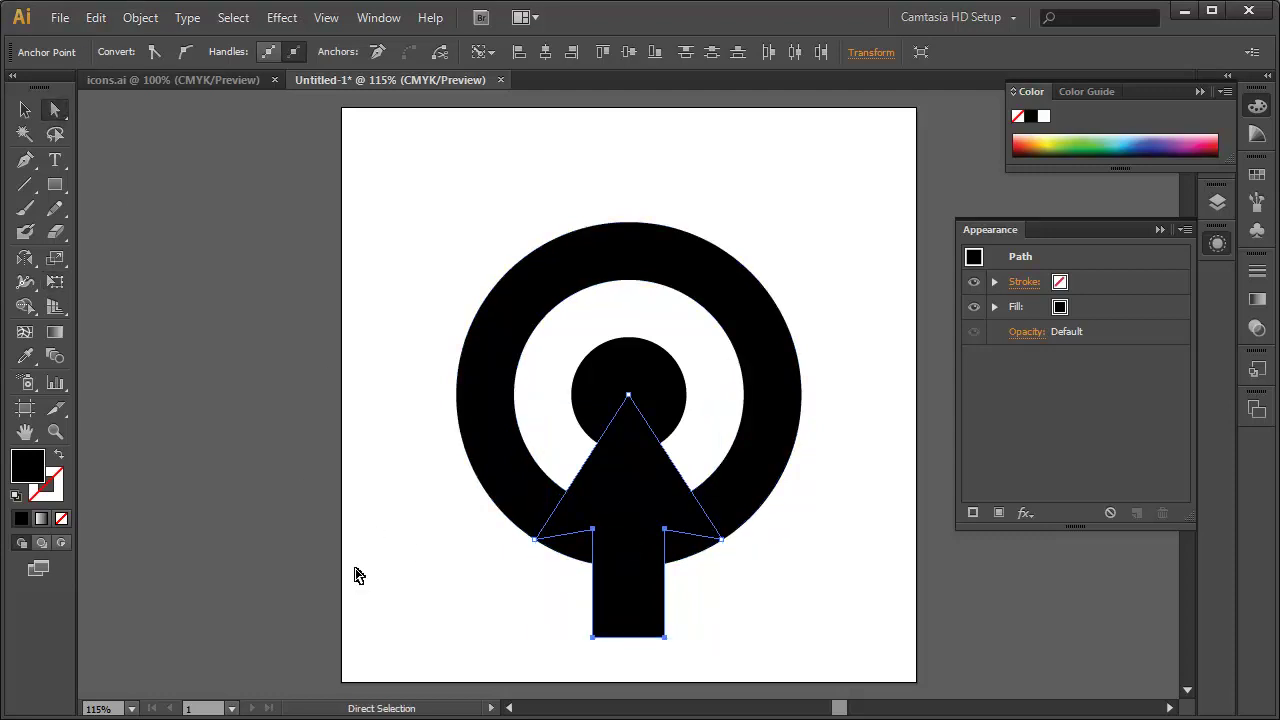
pyautogui.click(352, 520)
pyautogui.moveTo(548, 621); pyautogui.dragTo(715, 672)
pyautogui.moveTo(577, 617); pyautogui.dragTo(597, 646)
pyautogui.click(593, 637)
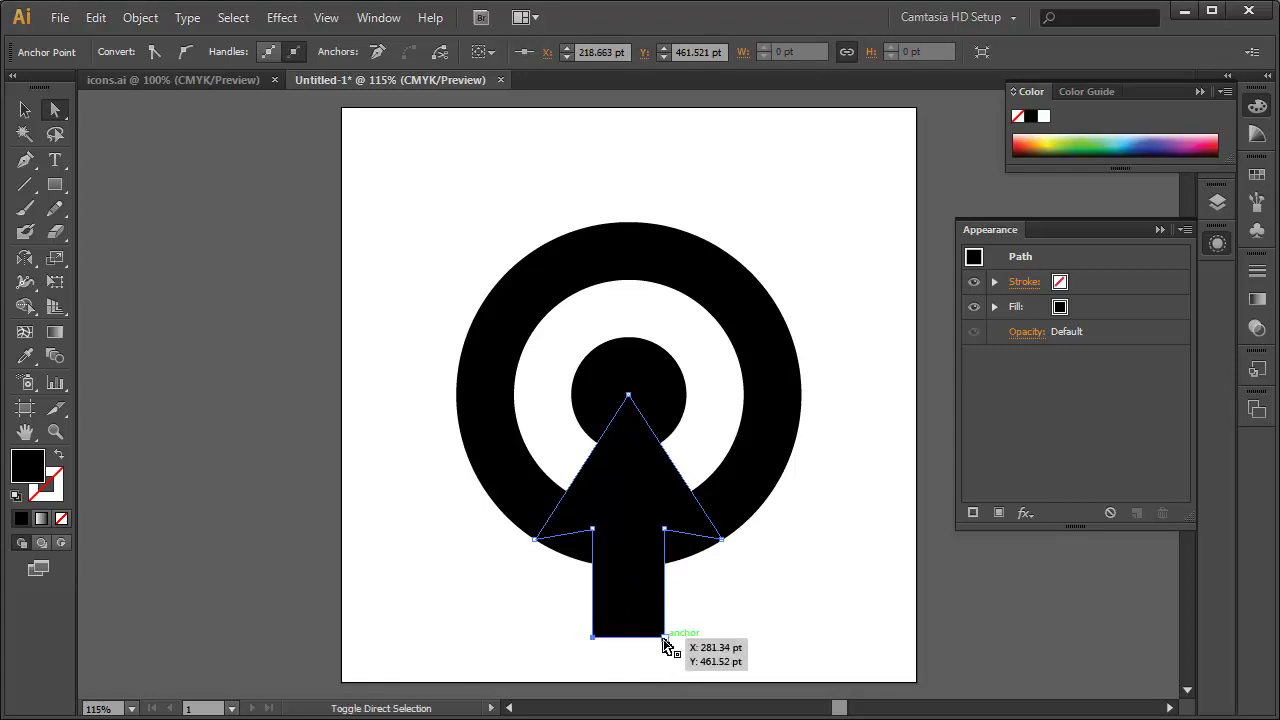
pyautogui.moveTo(663, 638); pyautogui.dragTo(659, 610)
pyautogui.hotkey('ctrl', 'z')
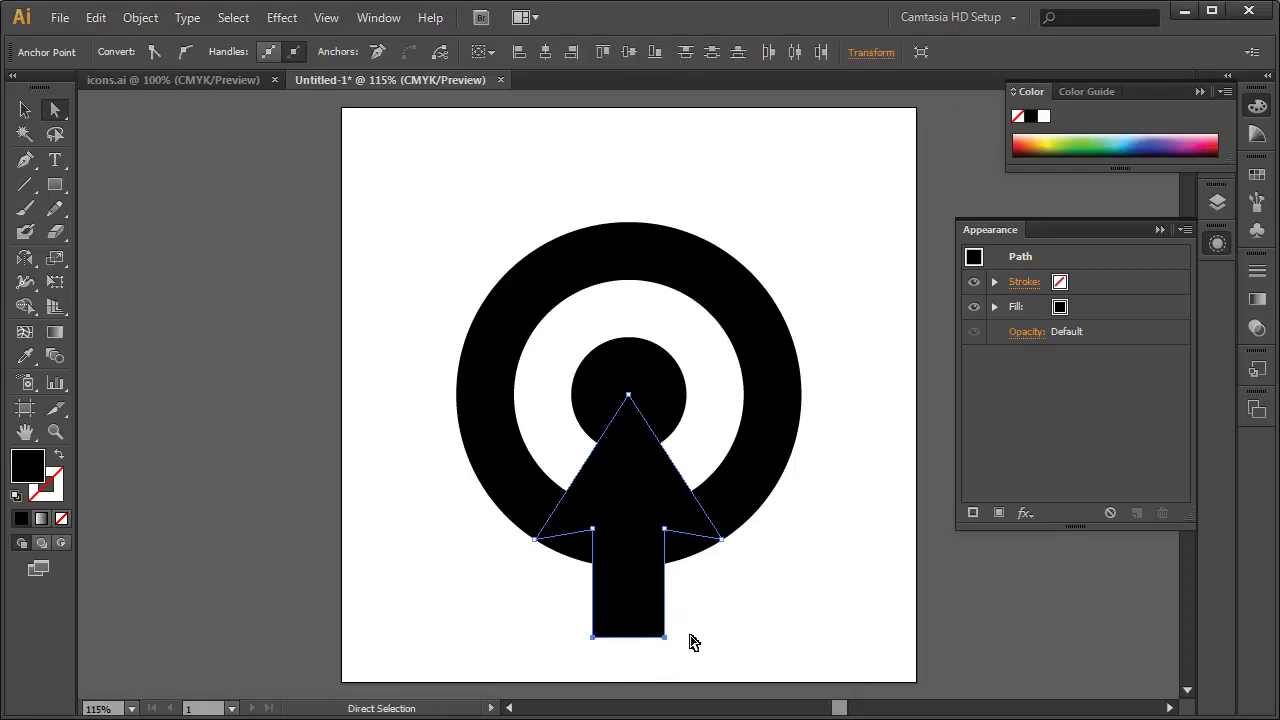
pyautogui.hotkey('ctrl', 'z')
pyautogui.press('Down')
pyautogui.press('Down')
pyautogui.press('Down')
pyautogui.press('Down')
pyautogui.press('Down')
pyautogui.press('Down')
pyautogui.press('Up')
pyautogui.press('Up')
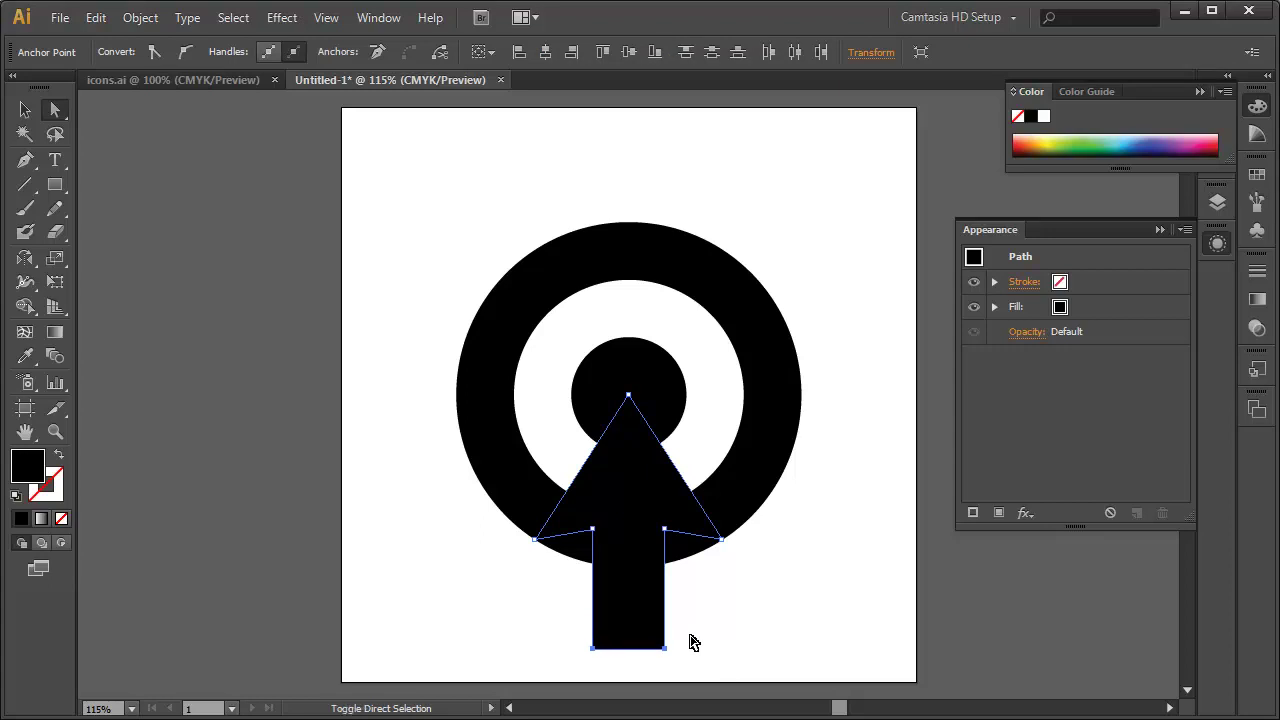
pyautogui.hotkey('shift', 'Up')
pyautogui.hotkey('shift', 'Up')
pyautogui.hotkey('shift', 'Down')
pyautogui.hotkey('shift', 'Down')
pyautogui.hotkey('shift', 'Down')
pyautogui.hotkey('shift', 'Up')
pyautogui.hotkey('shift', 'Down')
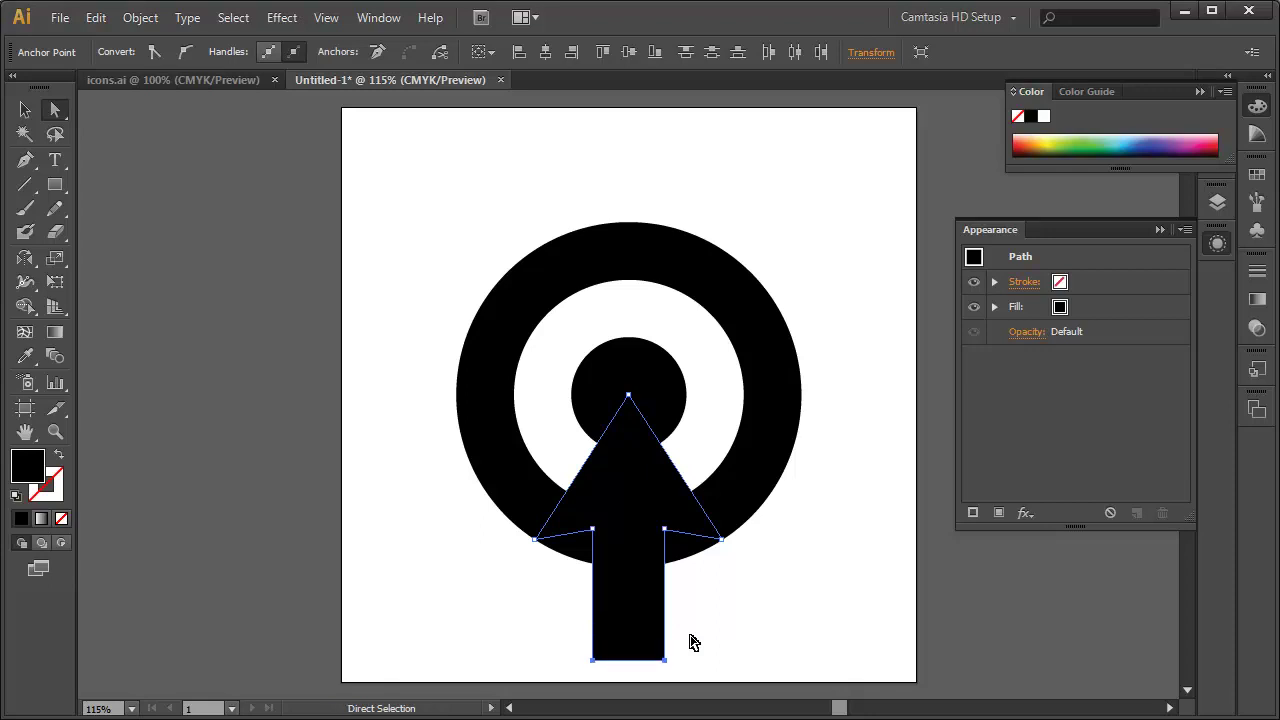
# Step: Select the arrowhead's two outer corner anchors and narrow the head symmetrically to about 118.5 pt wide with Free Transform
pyautogui.click(723, 541)
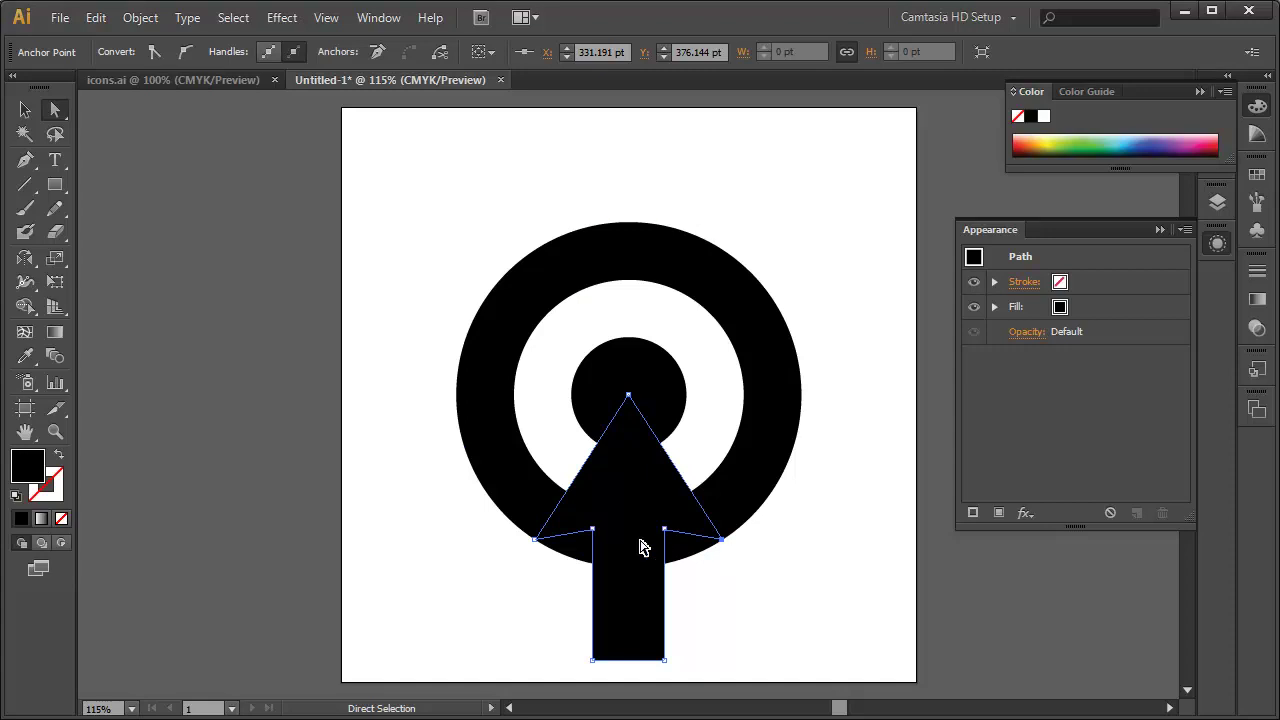
pyautogui.keyDown('shift'); pyautogui.click(537, 541); pyautogui.keyUp('shift')
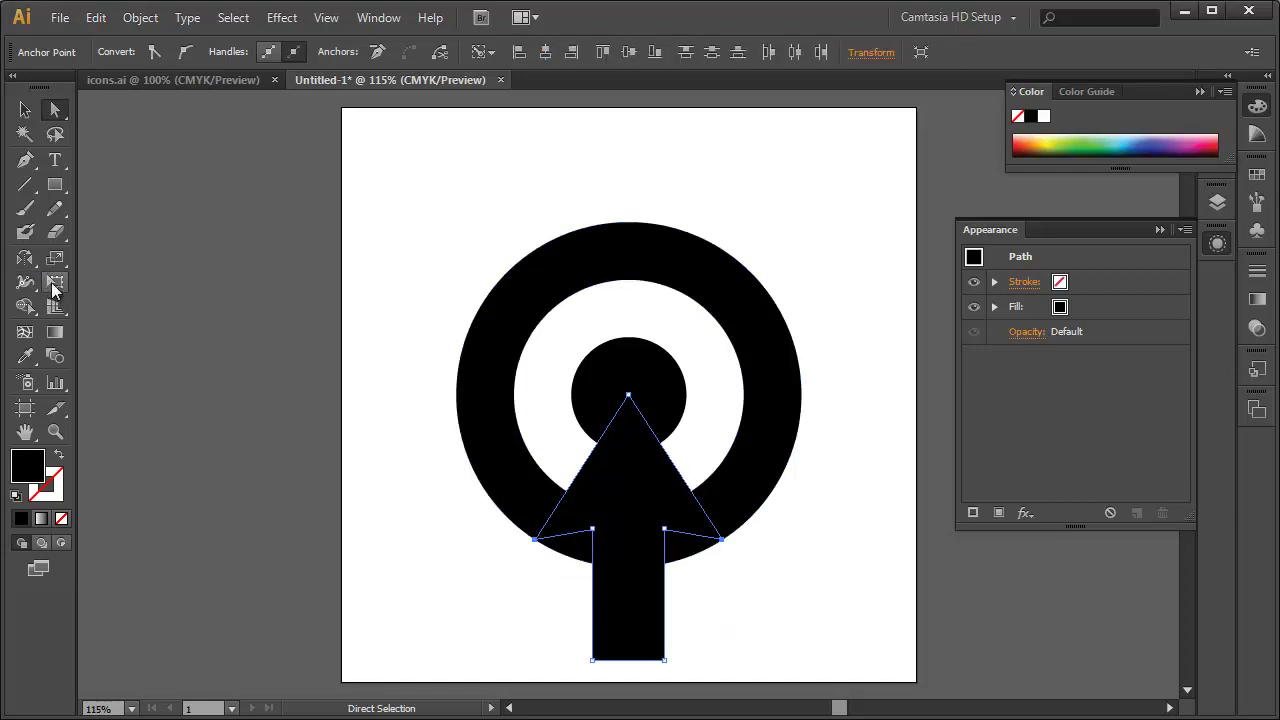
pyautogui.click(51, 282)
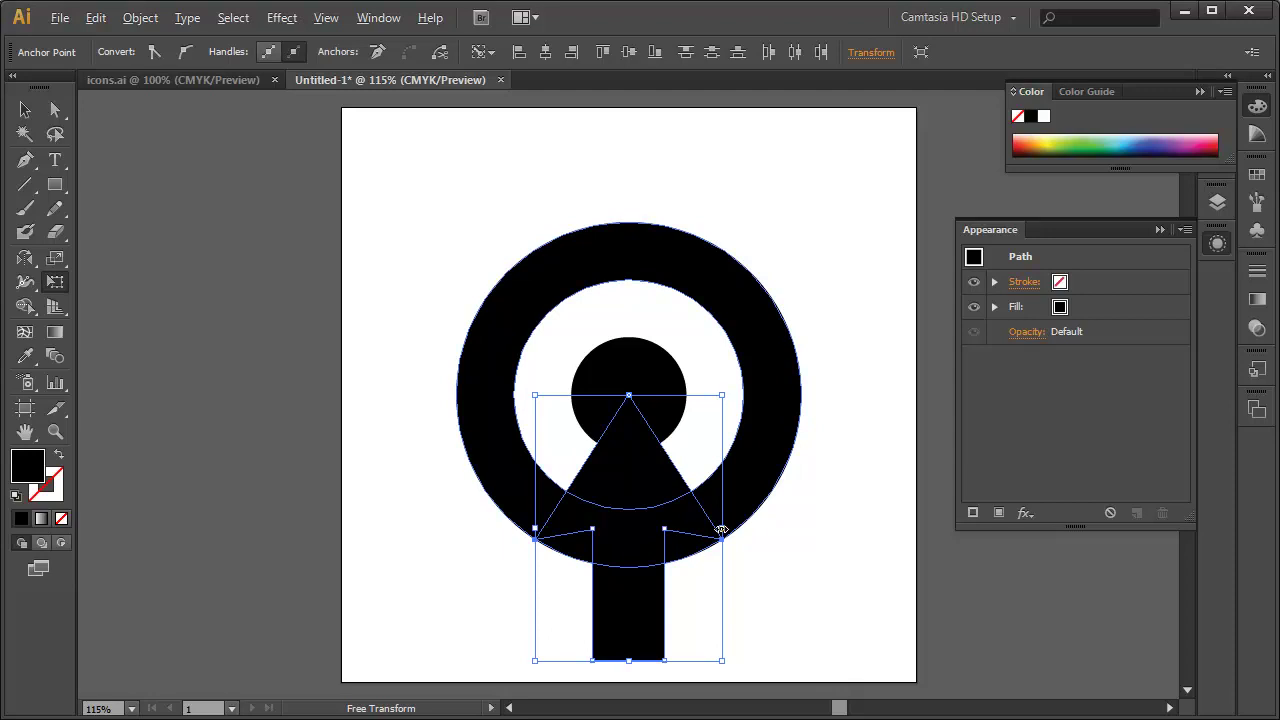
pyautogui.moveTo(721, 529); pyautogui.dragTo(696, 540)
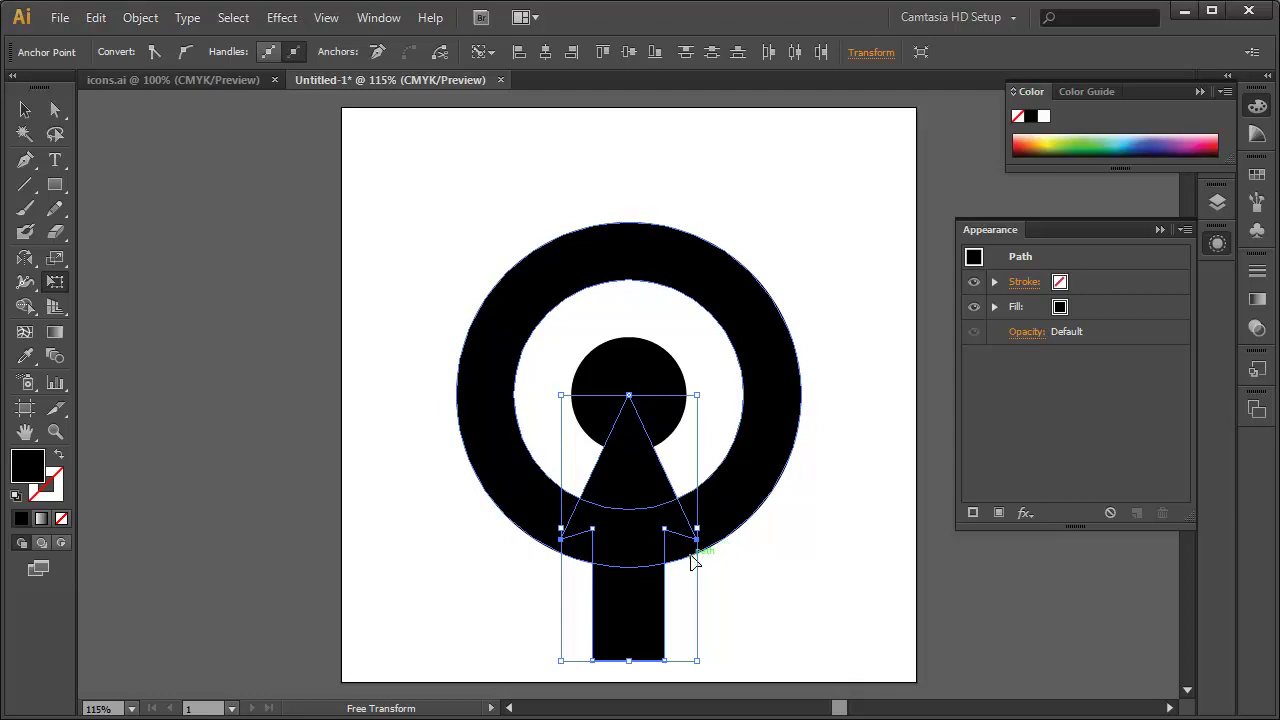
# Step: Try moving the arrowhead's two outer corner anchors together straight down to deepen the barbs
pyautogui.click(56, 114)
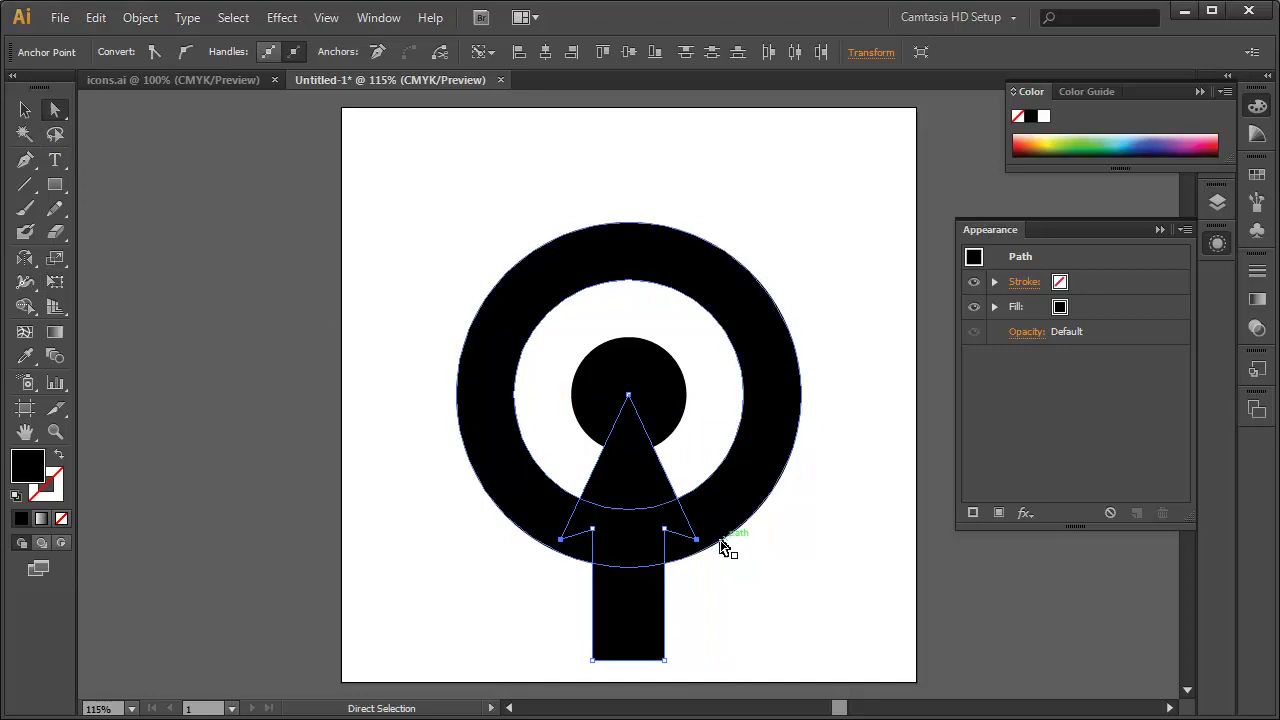
pyautogui.keyDown('shift'); pyautogui.click(560, 540); pyautogui.keyUp('shift')
pyautogui.moveTo(698, 546); pyautogui.dragTo(699, 545)
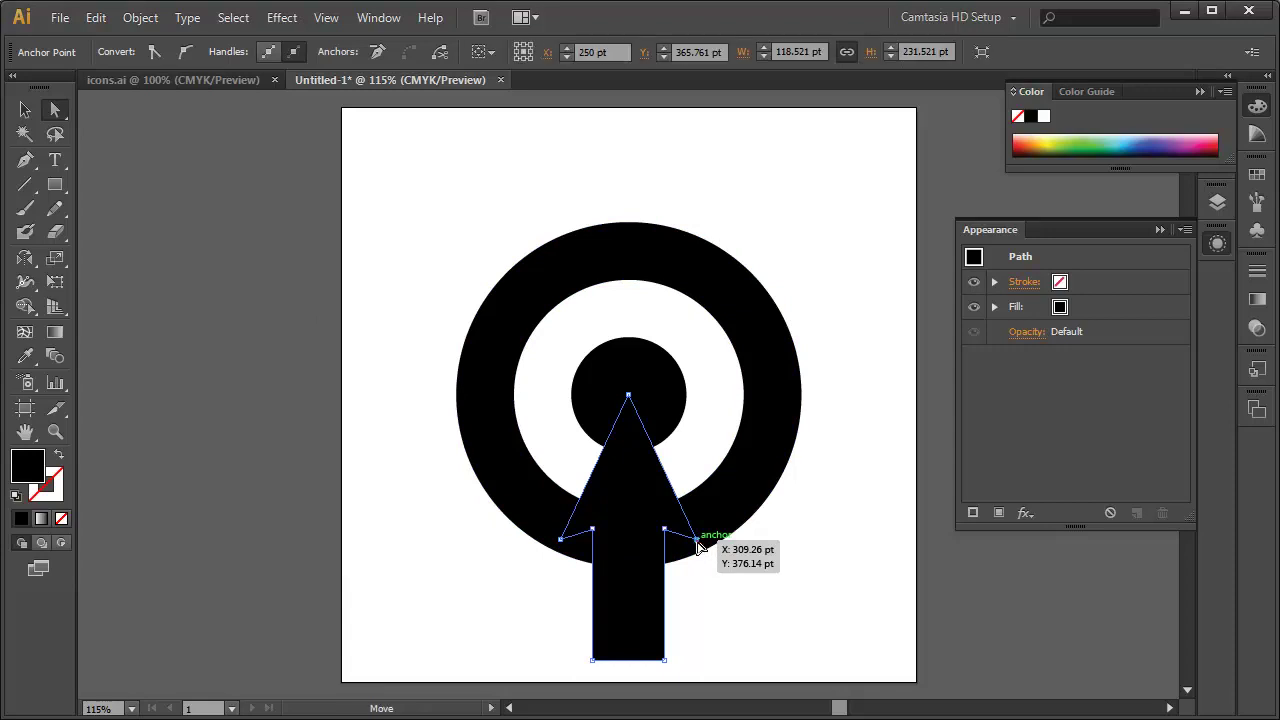
pyautogui.keyDown('shift'); pyautogui.click(561, 540); pyautogui.keyUp('shift')
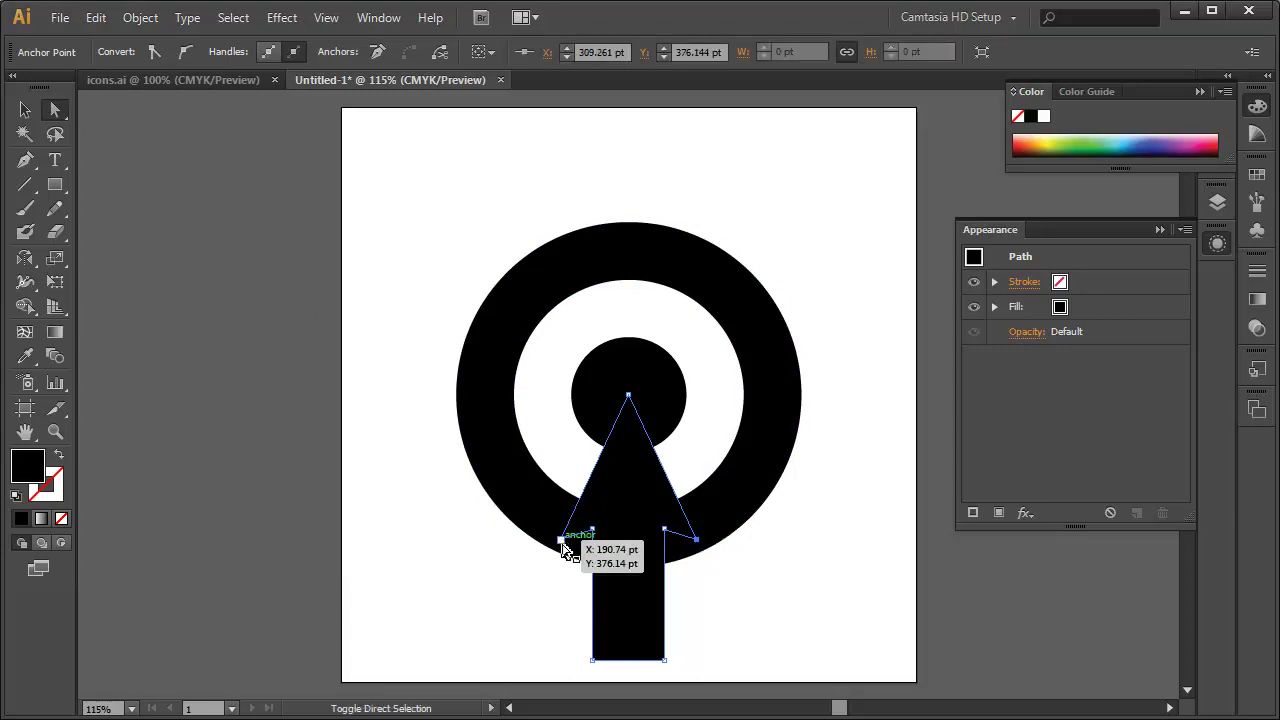
pyautogui.moveTo(561, 540)
pyautogui.mouseDown()
pyautogui.moveTo(561, 605)
pyautogui.moveTo(566, 468)
pyautogui.moveTo(566, 638)
pyautogui.moveTo(572, 545)
pyautogui.moveTo(564, 564)
pyautogui.mouseUp()
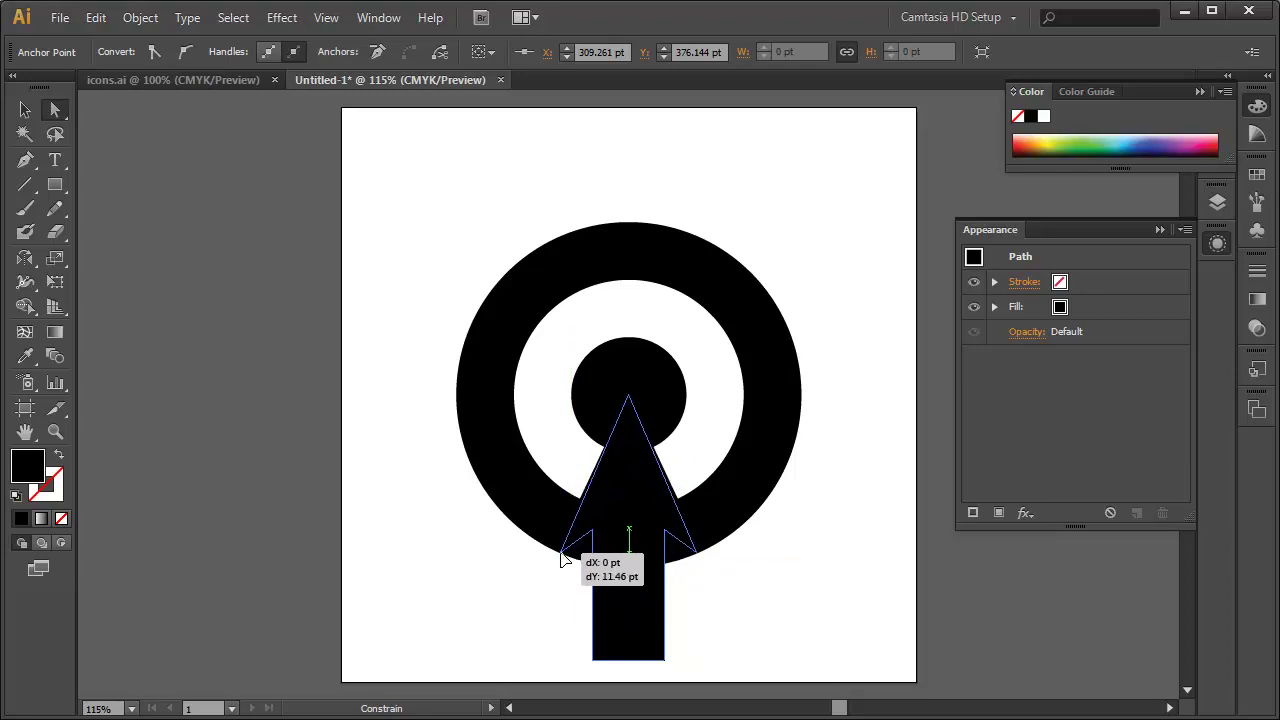
pyautogui.moveTo(564, 548); pyautogui.dragTo(560, 578)
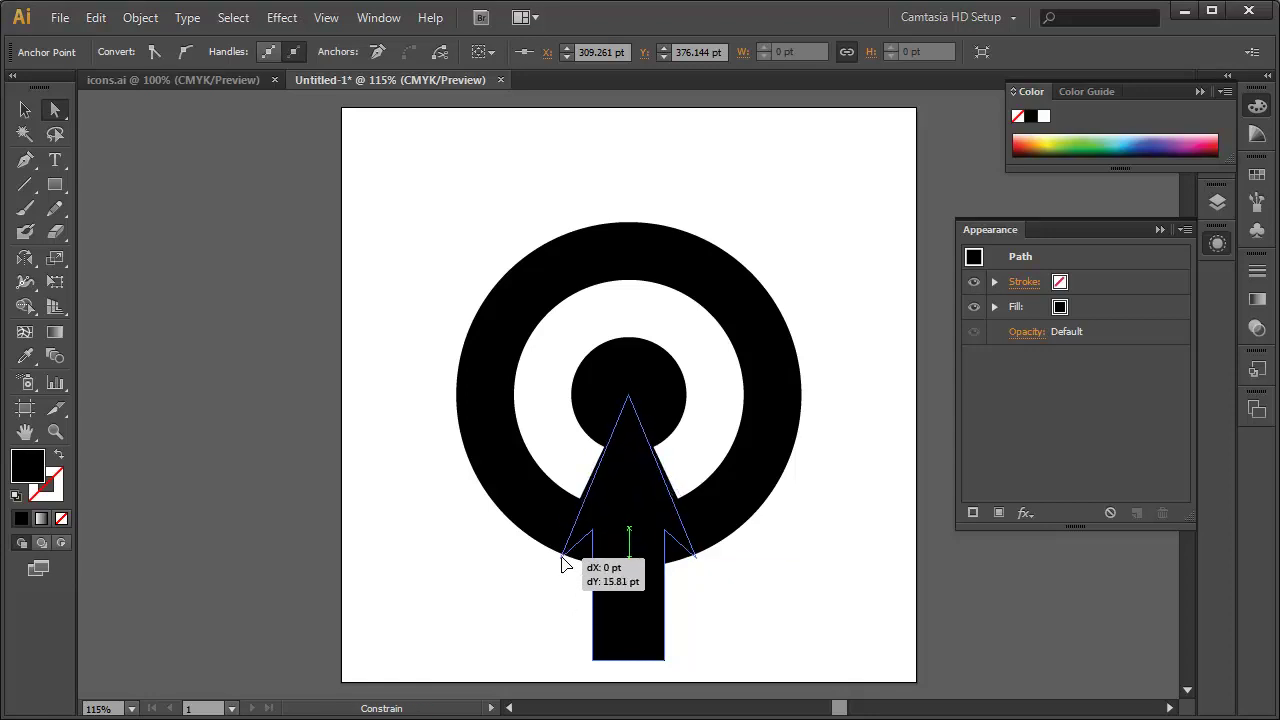
pyautogui.moveTo(563, 569); pyautogui.dragTo(563, 573)
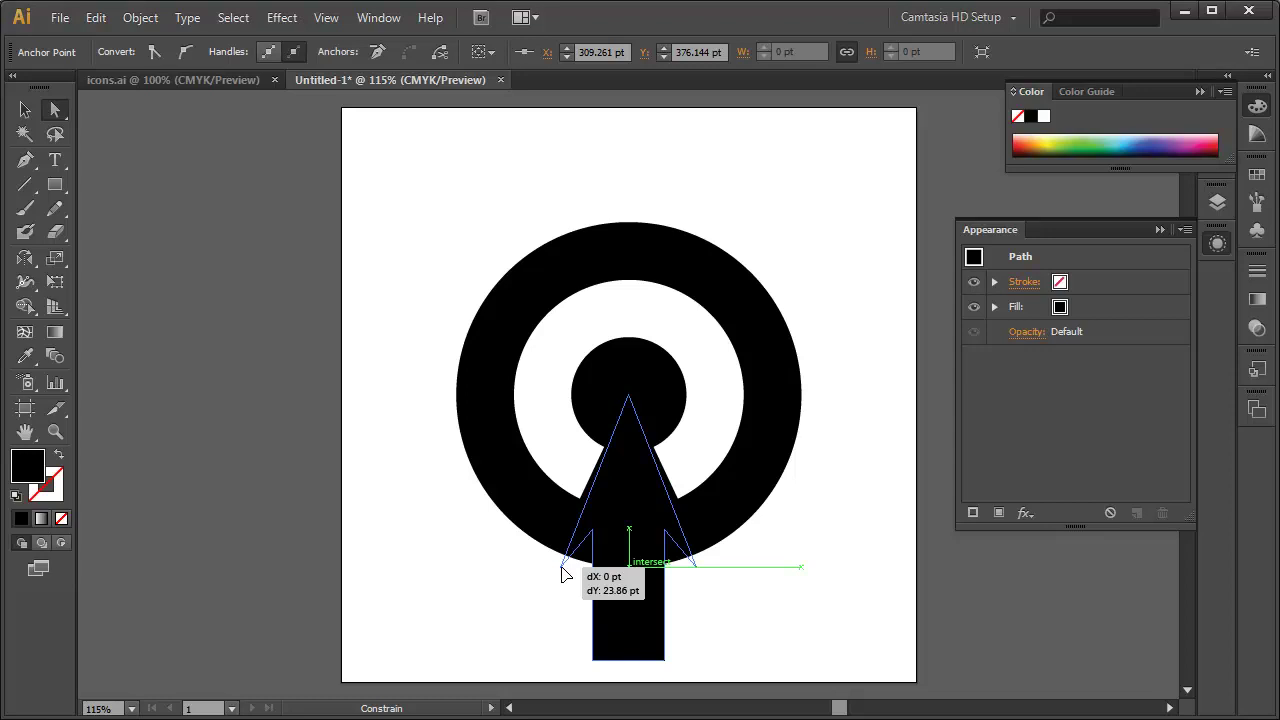
pyautogui.moveTo(563, 573); pyautogui.dragTo(560, 540)
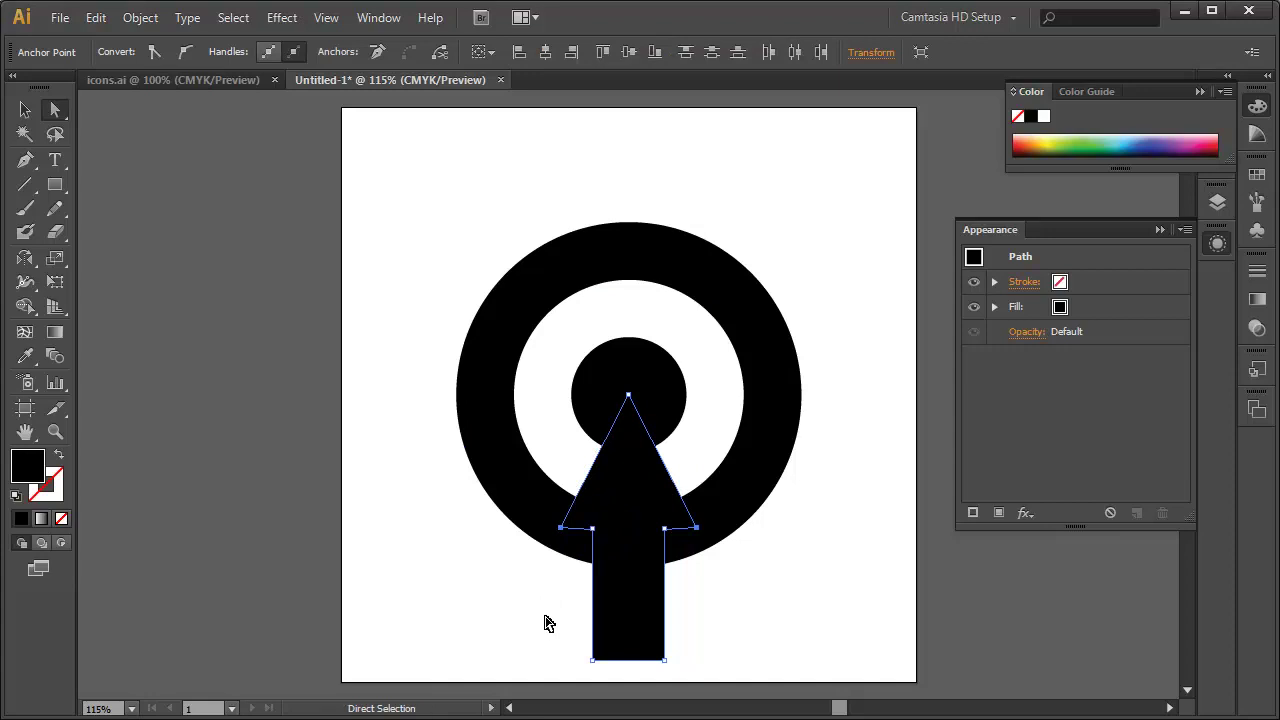
pyautogui.click(756, 574)
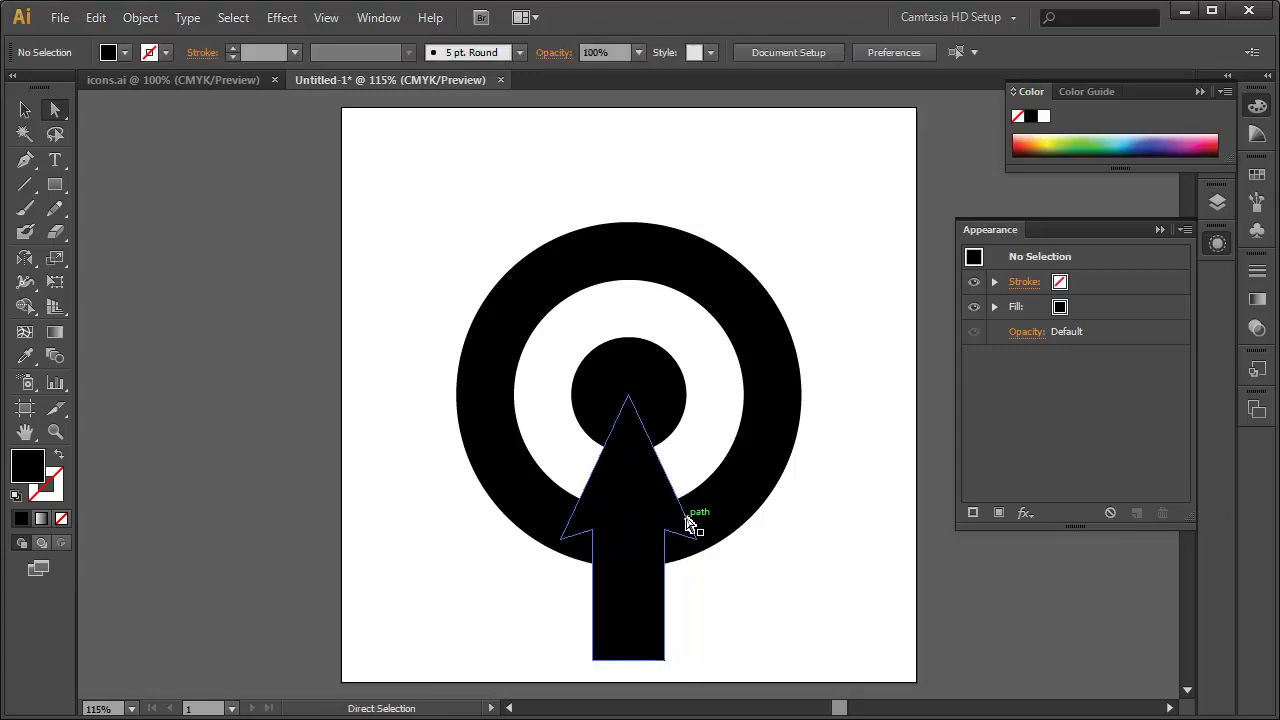
# Step: Reselect the arrowhead's two outer corner anchors and nudge them up 10 pt together
pyautogui.click(684, 540)
pyautogui.click(696, 540)
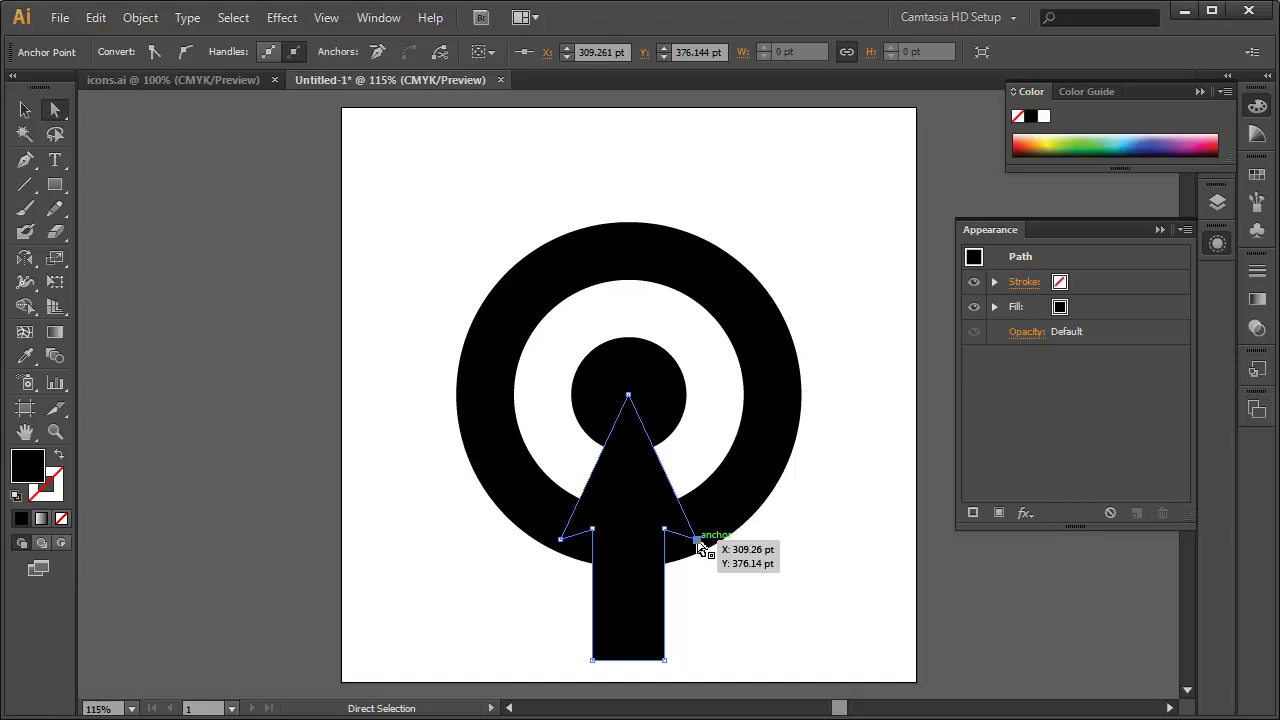
pyautogui.keyDown('shift'); pyautogui.click(560, 540); pyautogui.keyUp('shift')
pyautogui.hotkey('shift', 'Up')
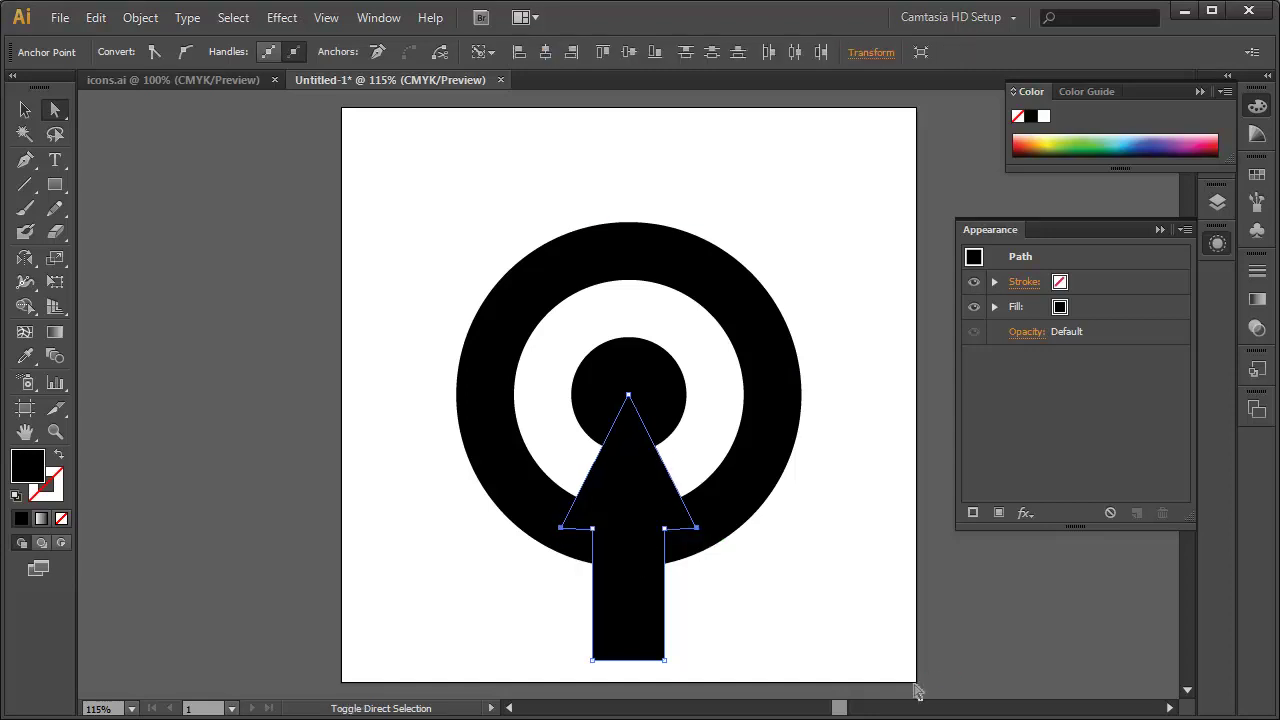
# Step: Move each outer corner anchor of the arrowhead straight down to Y 387.83 pt, keeping the barbs symmetric
pyautogui.click(771, 569)
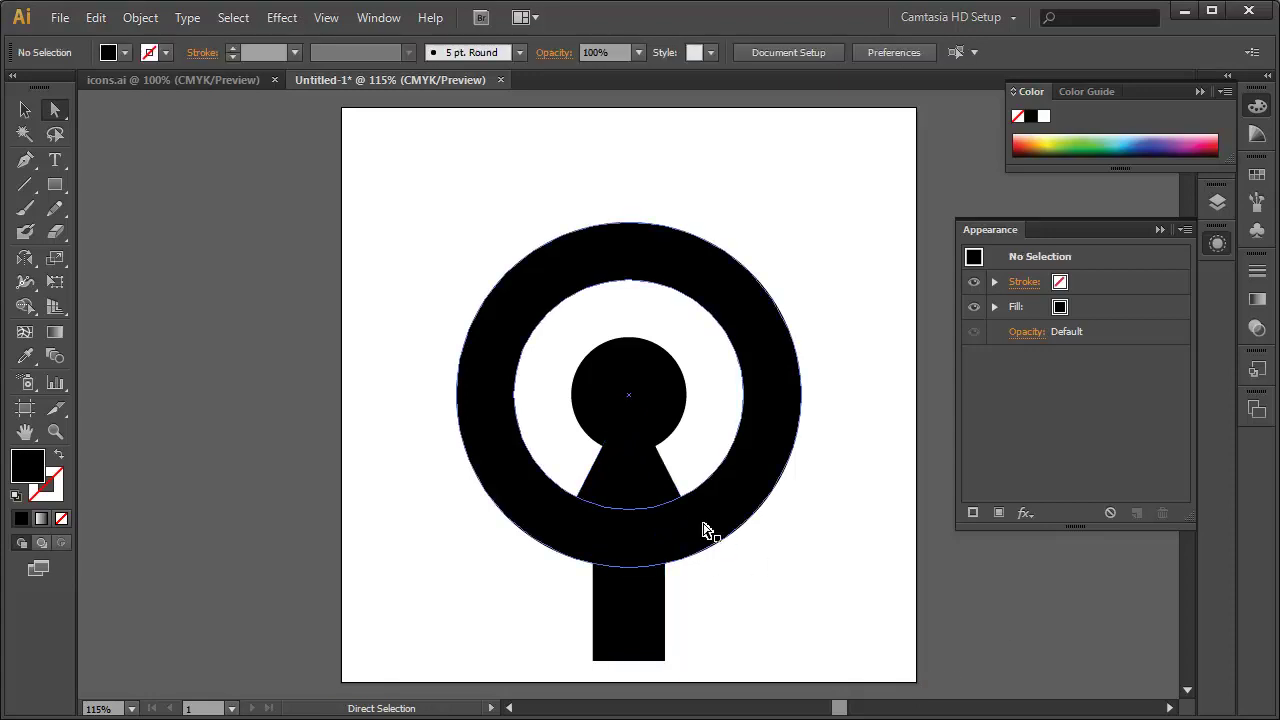
pyautogui.click(696, 532)
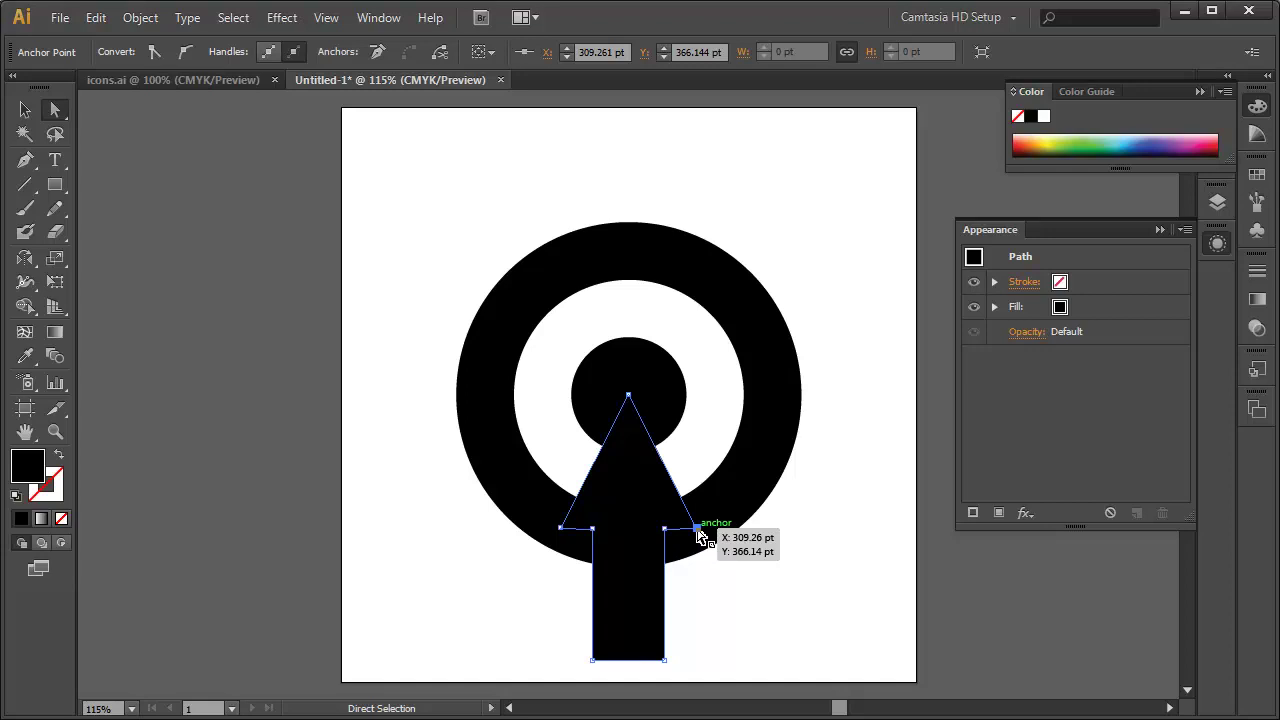
pyautogui.moveTo(698, 537); pyautogui.dragTo(698, 560)
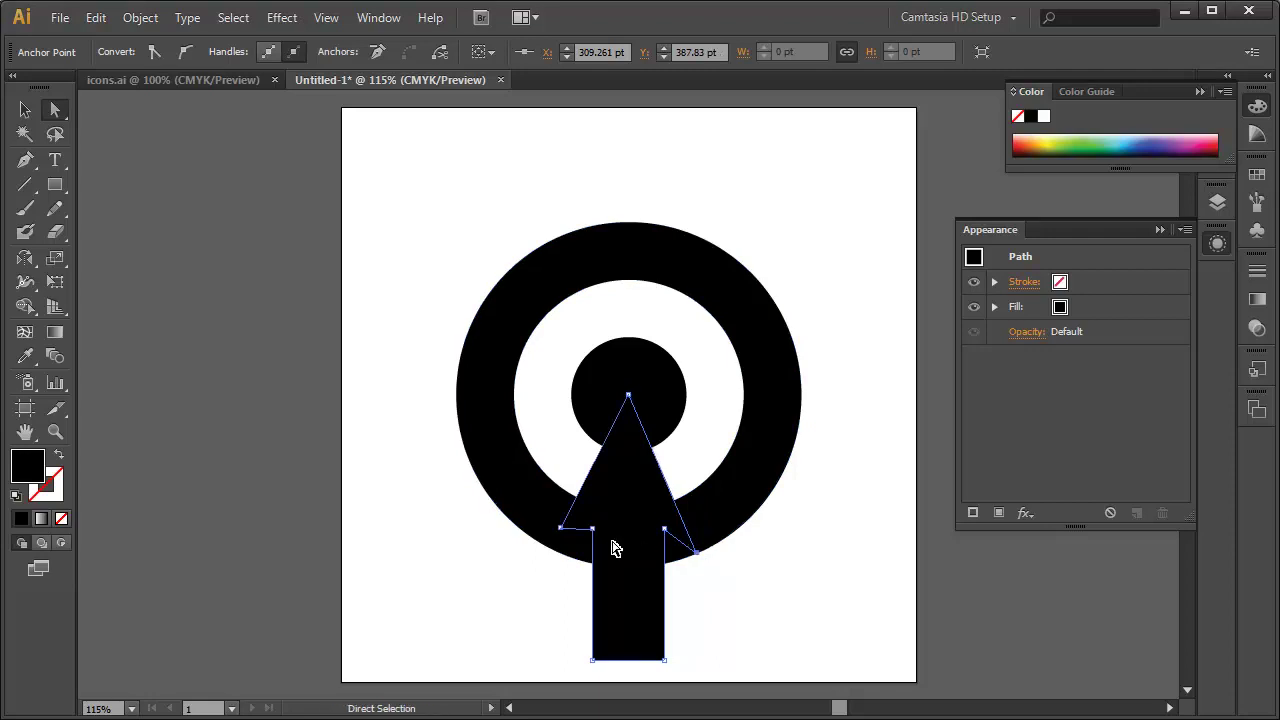
pyautogui.moveTo(562, 534); pyautogui.dragTo(560, 555)
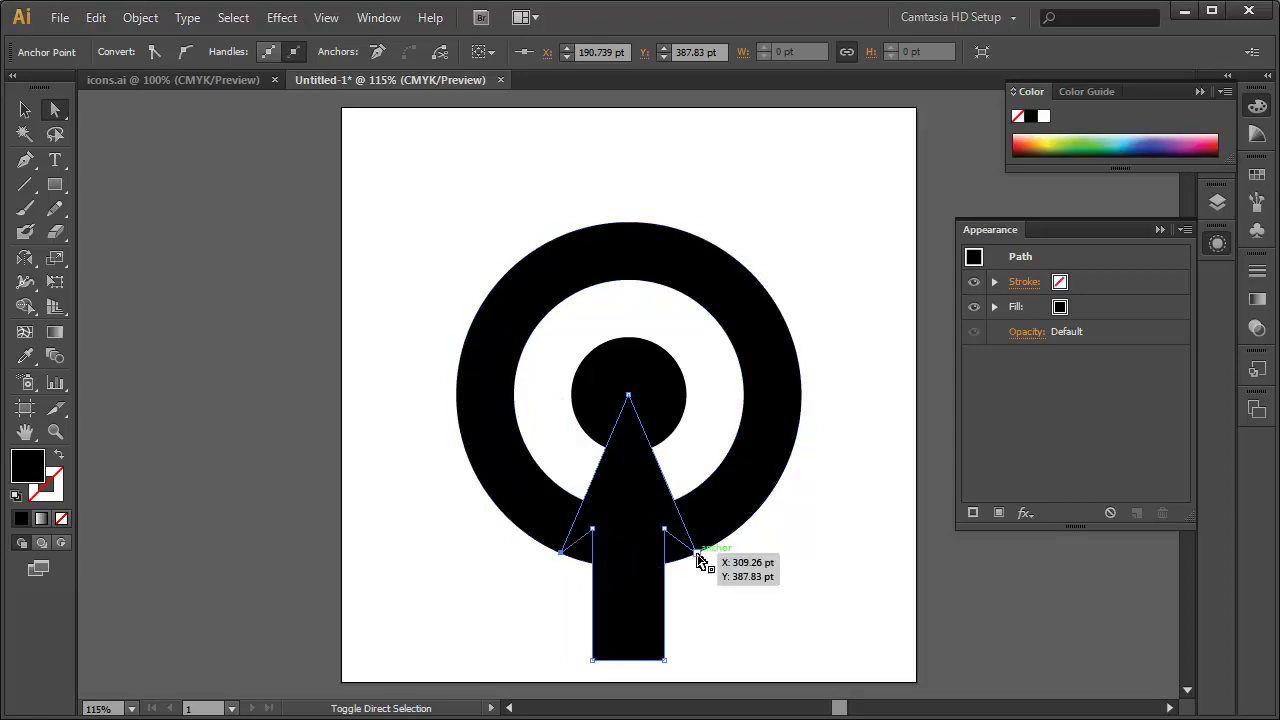
pyautogui.click(769, 601)
# Step: Rotate the whole arrow 45° counterclockwise about its tip at the target's centre, and deselect it
pyautogui.click(614, 594)
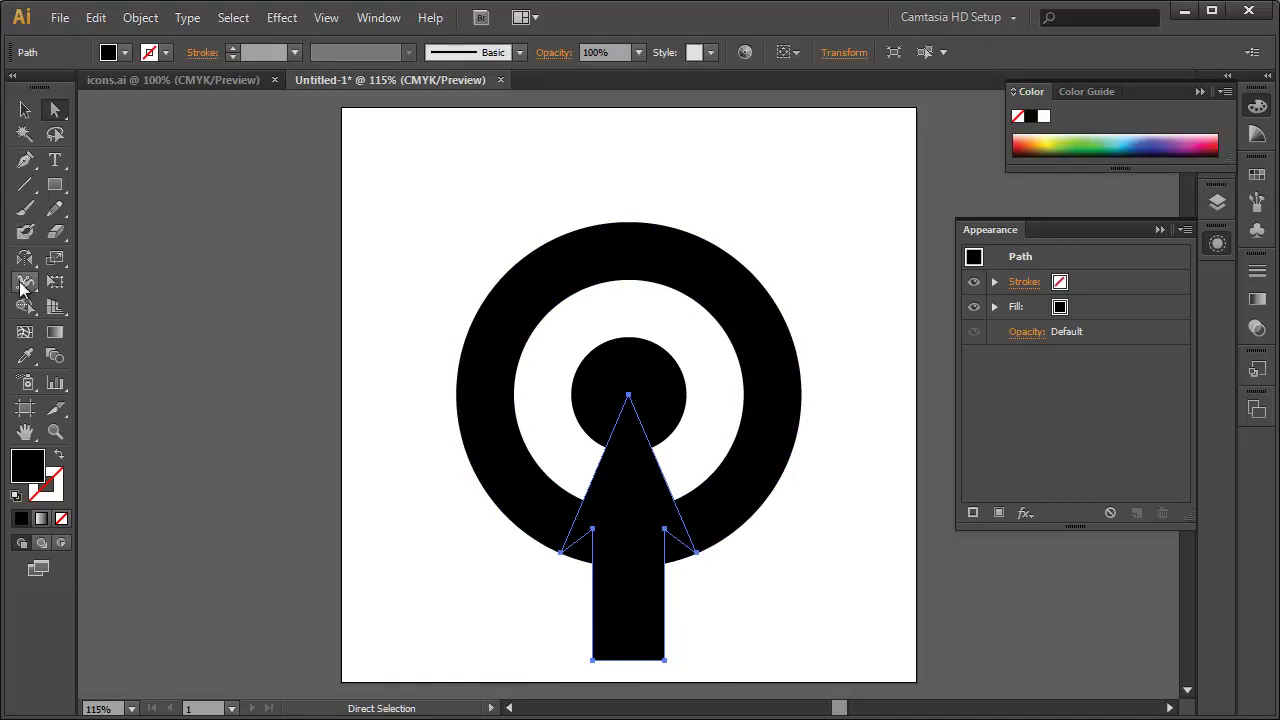
pyautogui.press('r')
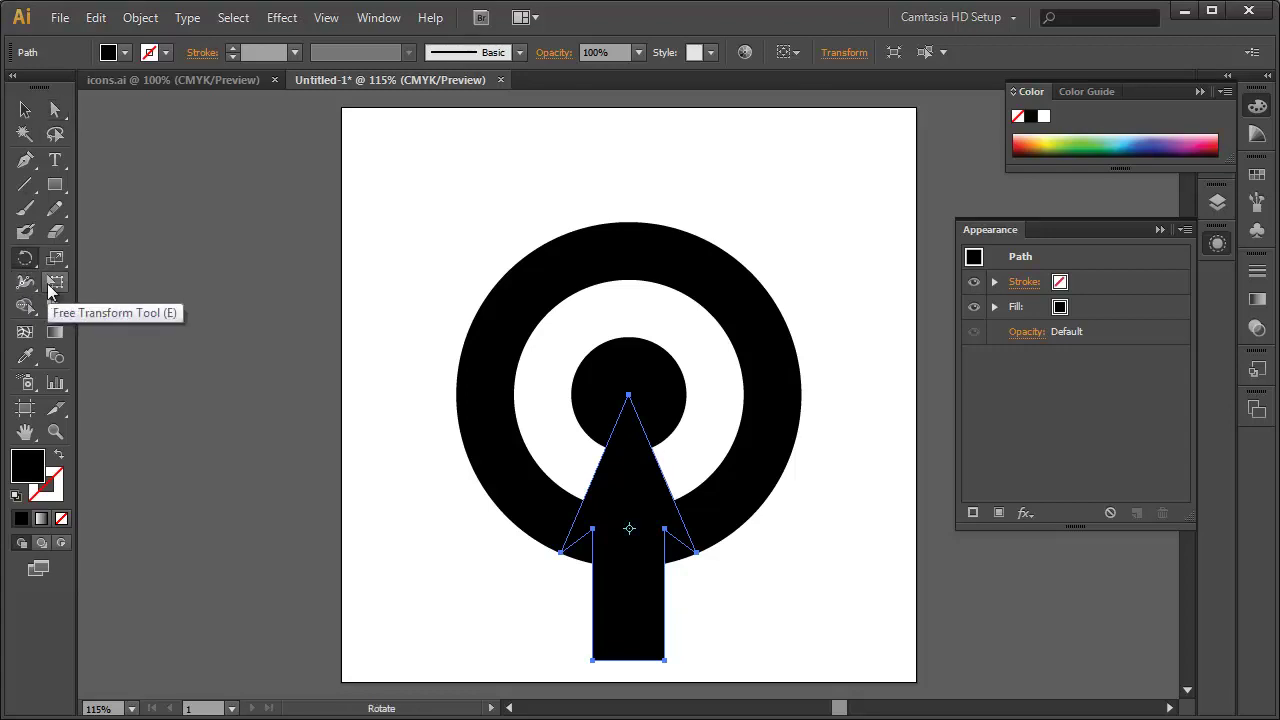
pyautogui.keyDown('alt'); pyautogui.click(628, 393); pyautogui.keyUp('alt')
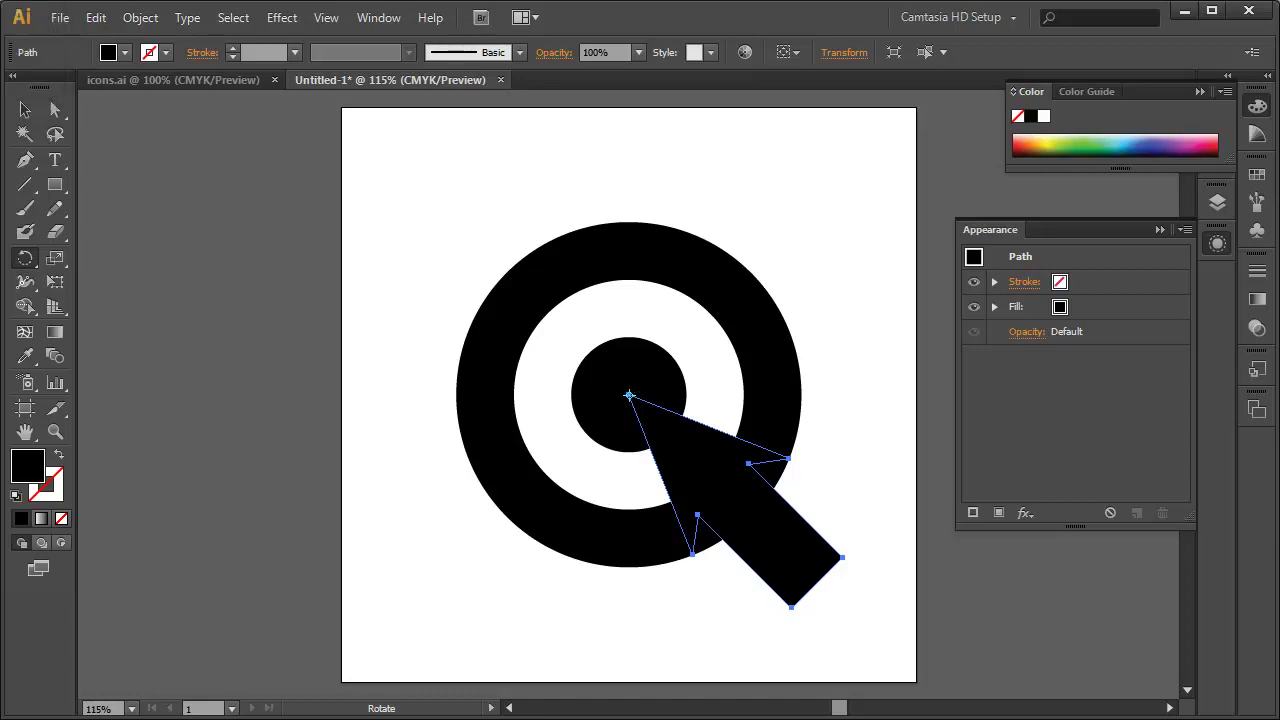
pyautogui.click(24, 110)
pyautogui.click(403, 318)
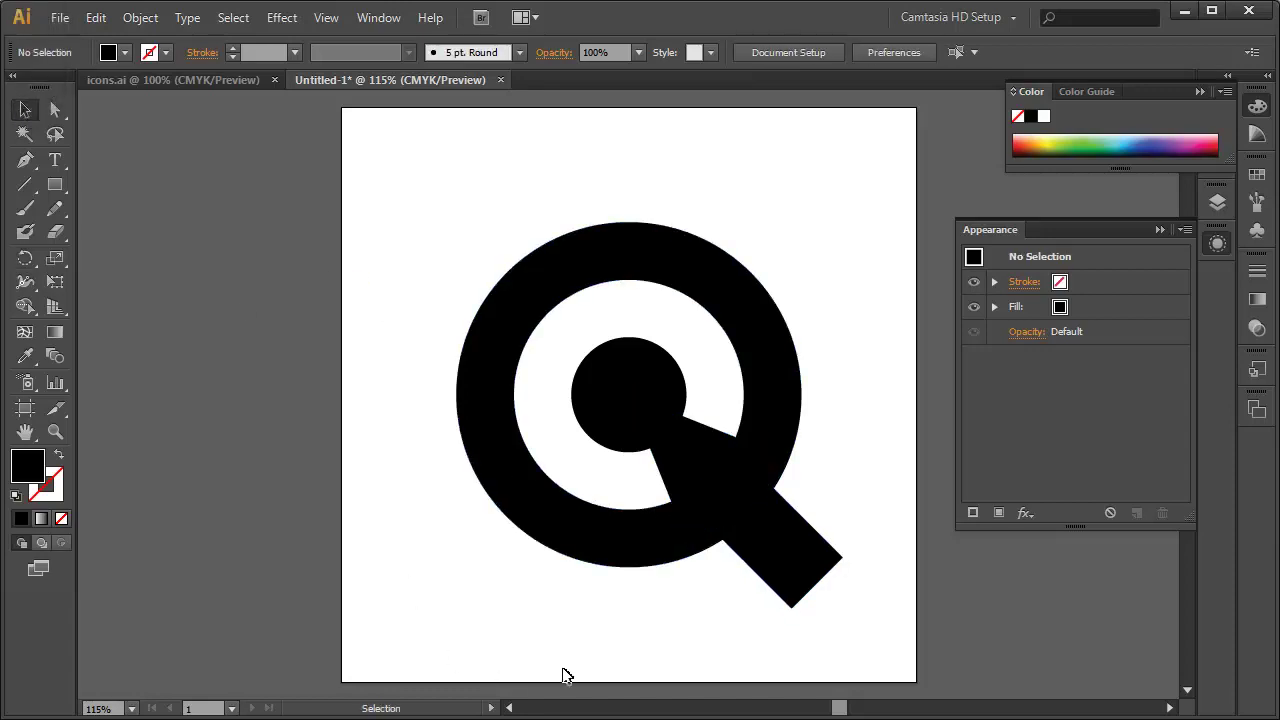
# Step: Offset the arrow's path by 25 pt with Miter joins and a miter limit of 0
pyautogui.click(755, 572)
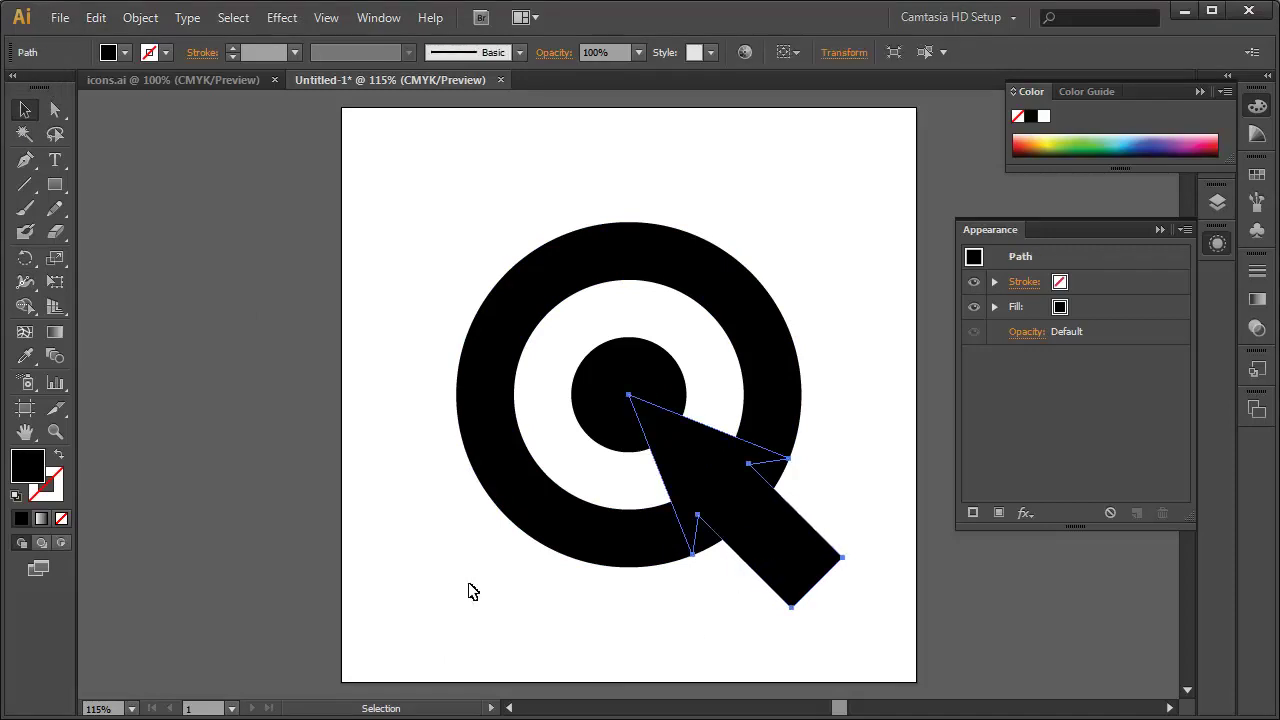
pyautogui.click(143, 22)
pyautogui.click(130, 18)
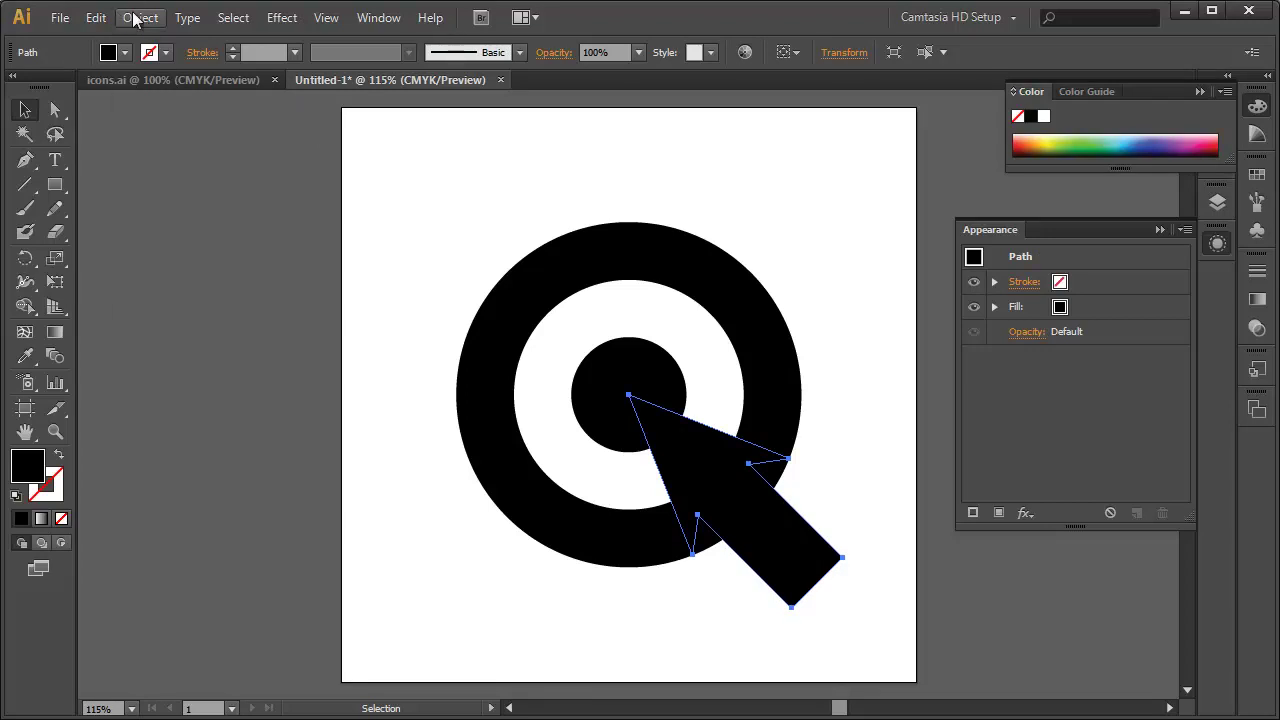
pyautogui.click(133, 18)
pyautogui.moveTo(163, 425)
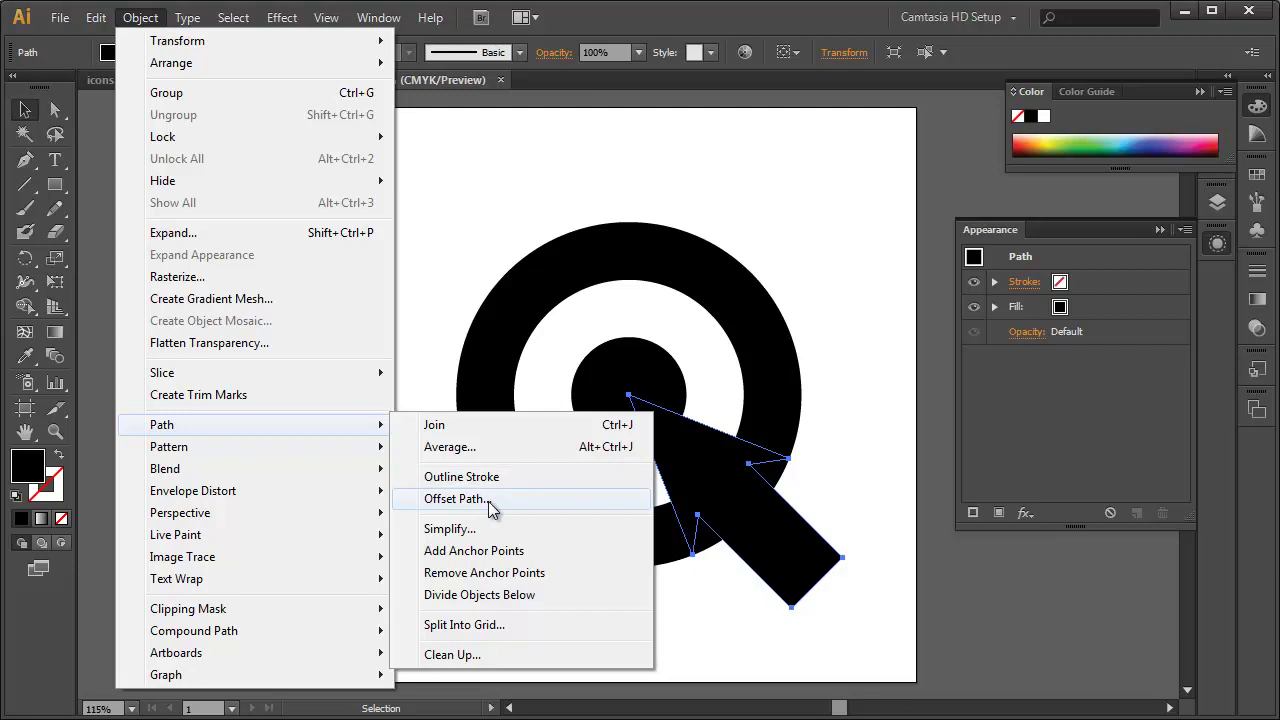
pyautogui.click(490, 508)
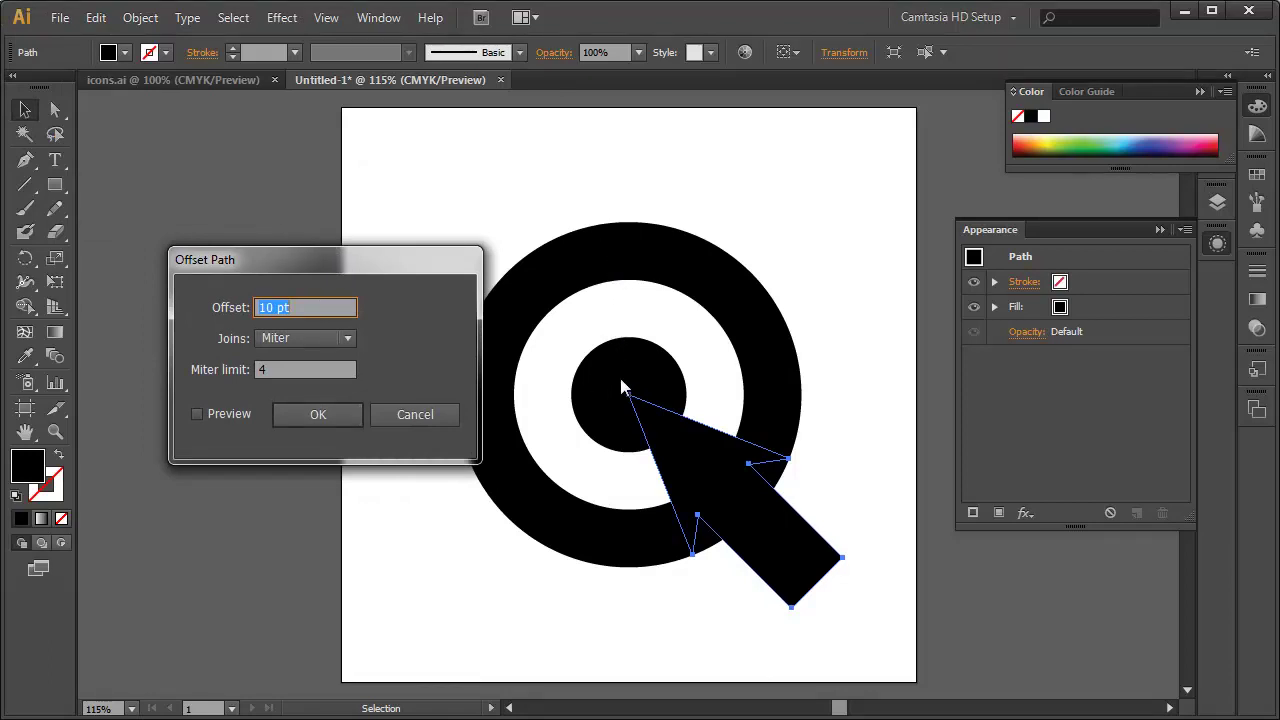
pyautogui.write('25')
pyautogui.click(198, 413)
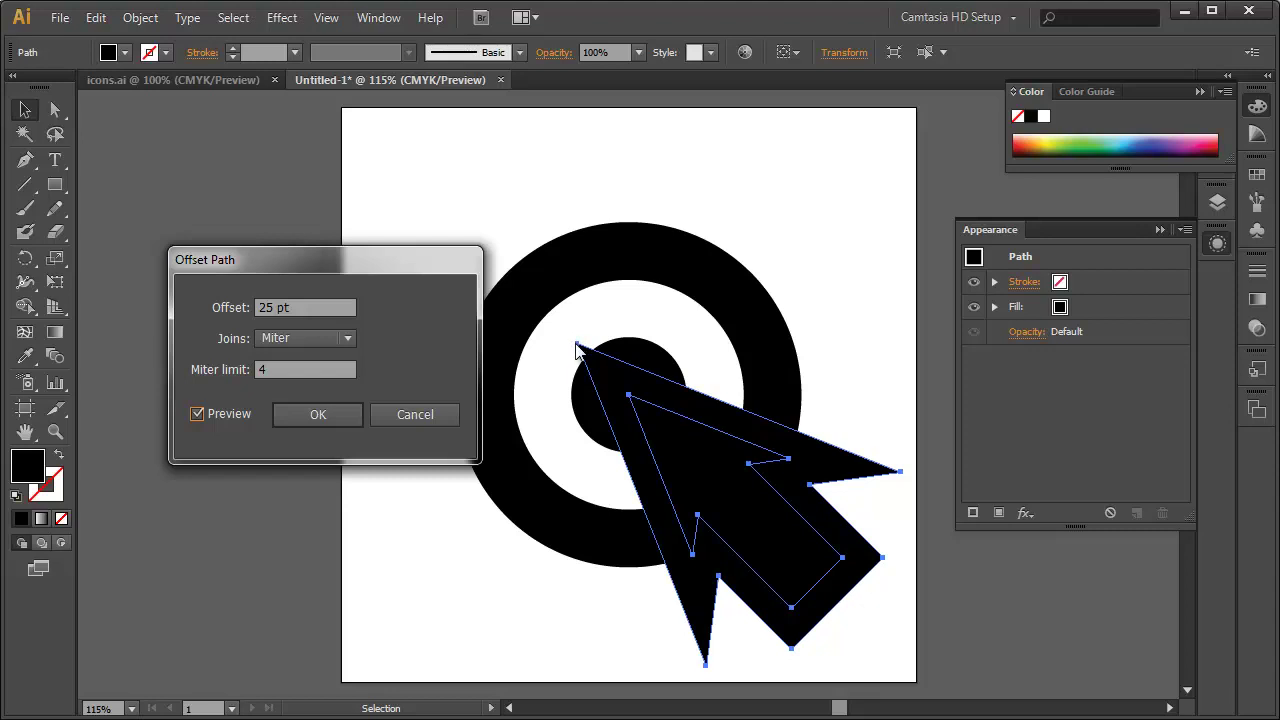
pyautogui.moveTo(321, 375); pyautogui.dragTo(226, 368)
pyautogui.write('0')
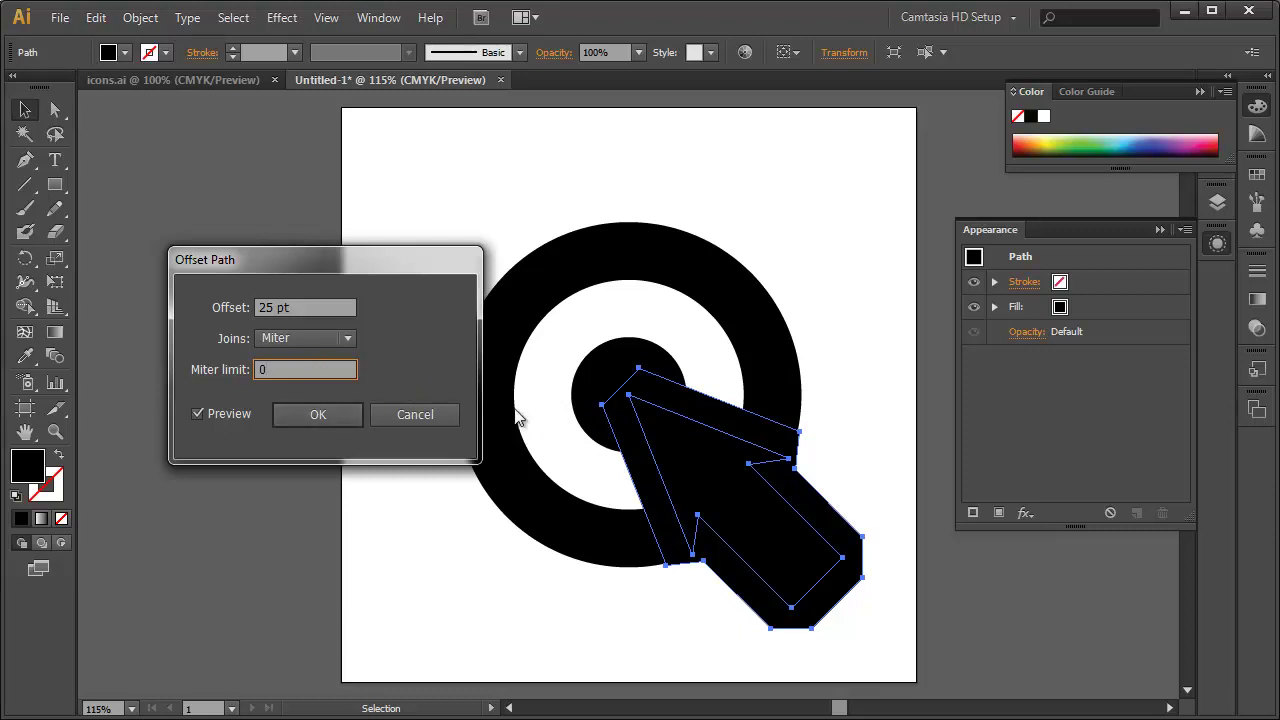
pyautogui.click(305, 413)
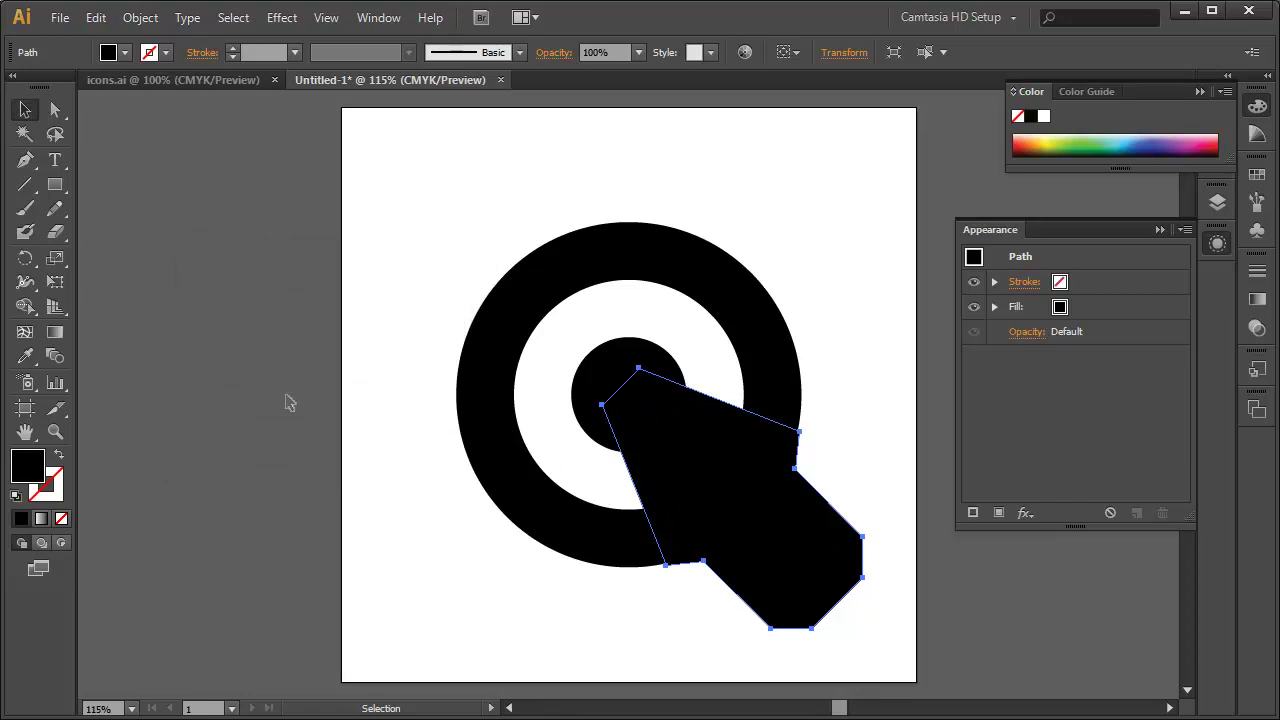
# Step: Fill the offset shape behind the arrow with white and deselect it
pyautogui.click(1043, 116)
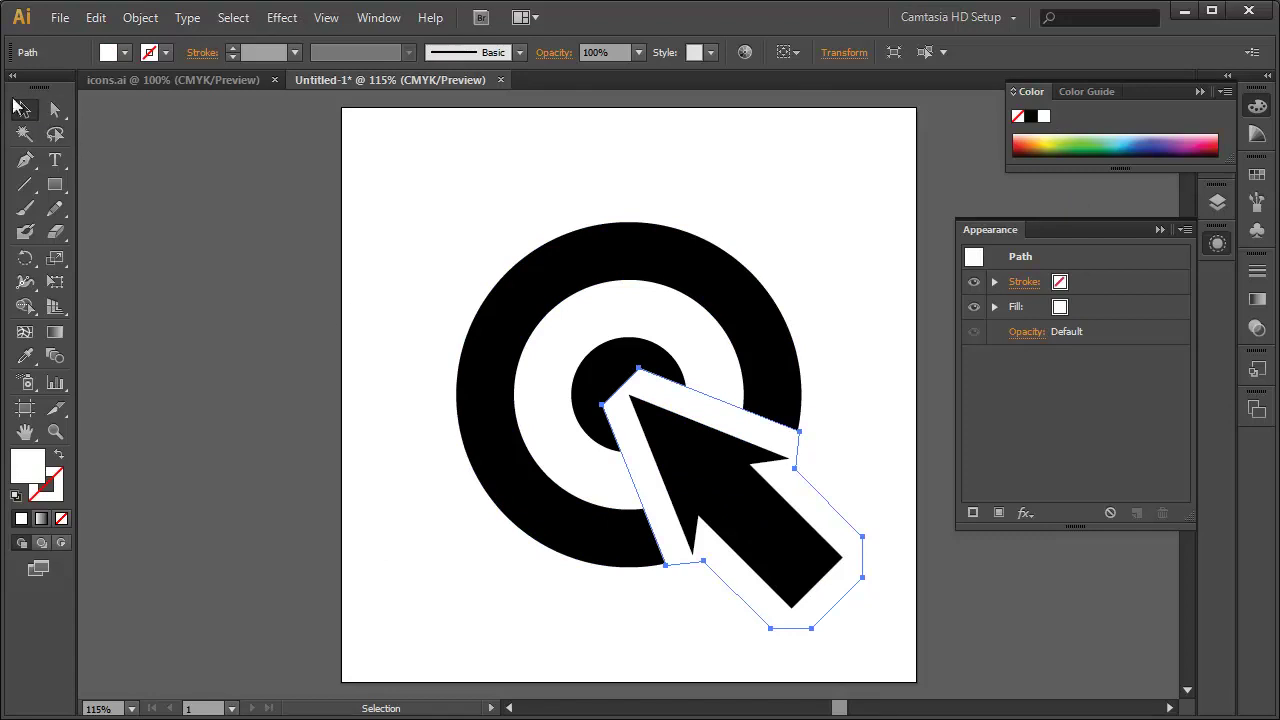
pyautogui.click(450, 277)
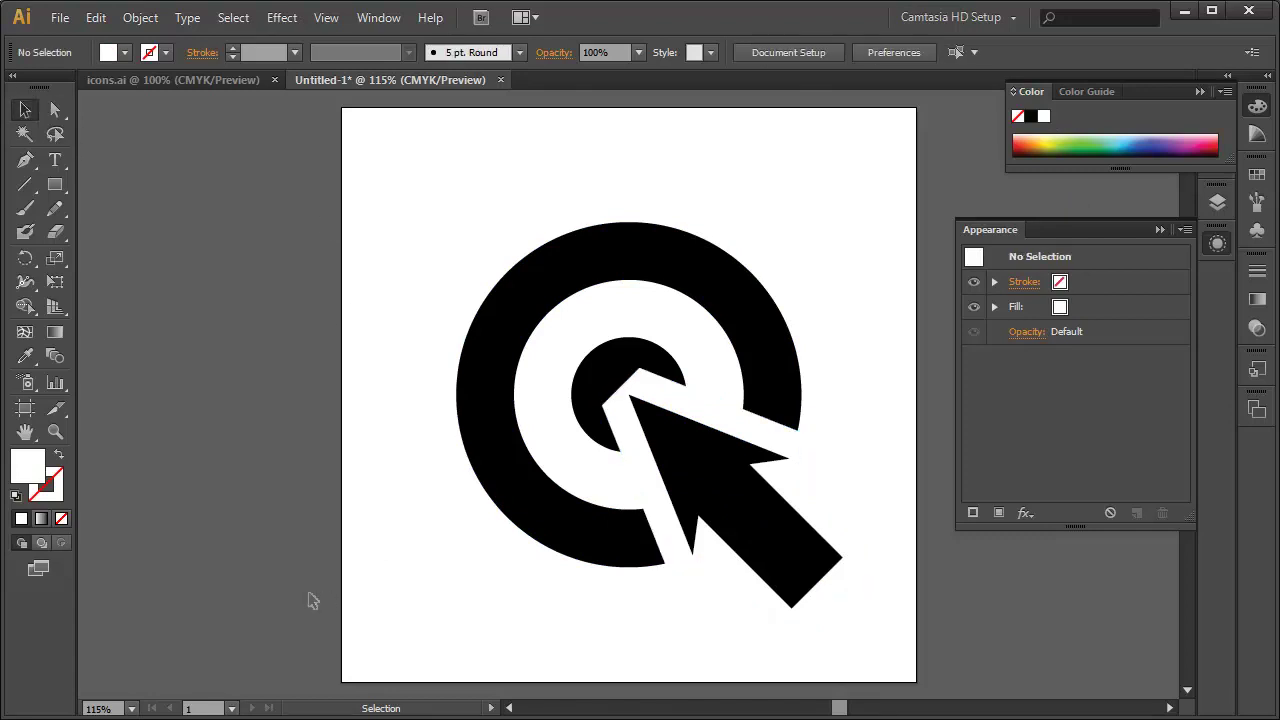